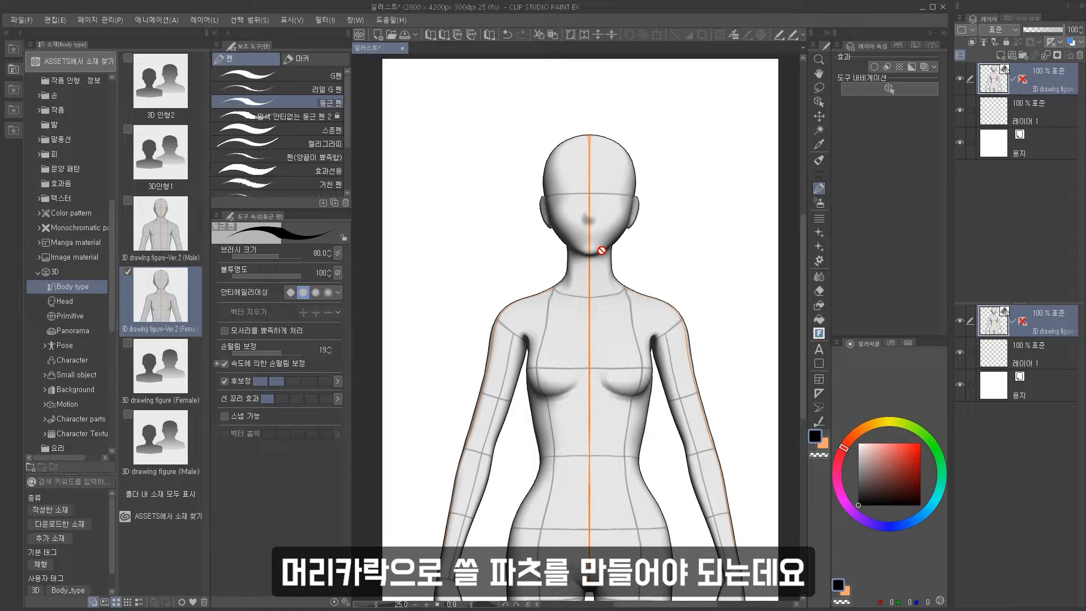
# Add a new vector layer and draw the long back hair outline around the figure's head and shoulders.
pyautogui.click(1012, 56)
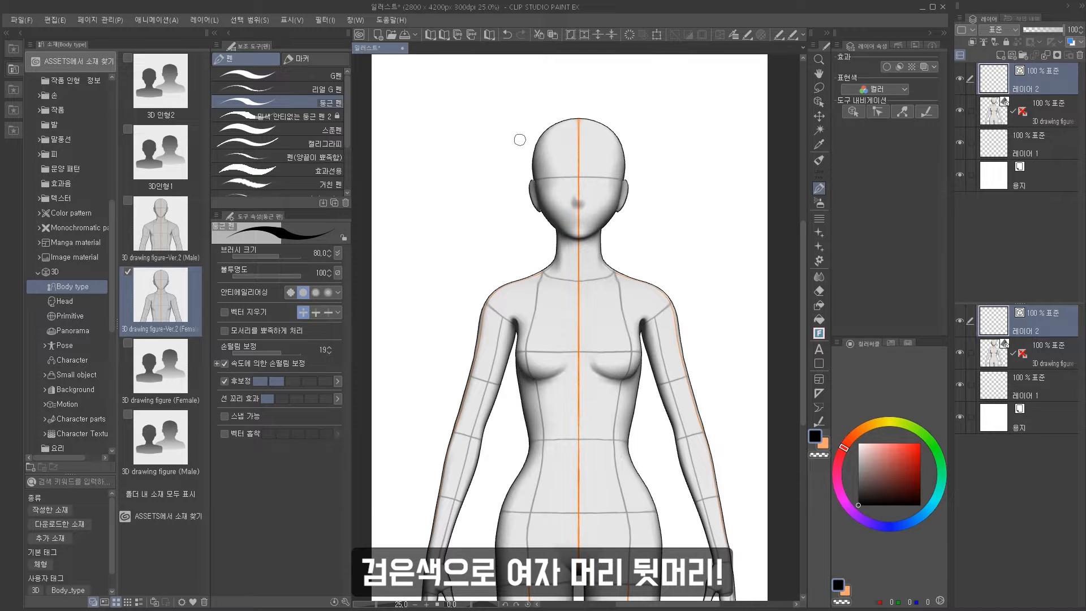
pyautogui.moveTo(522, 145); pyautogui.dragTo(523, 164)
pyautogui.moveTo(489, 317); pyautogui.dragTo(486, 365)
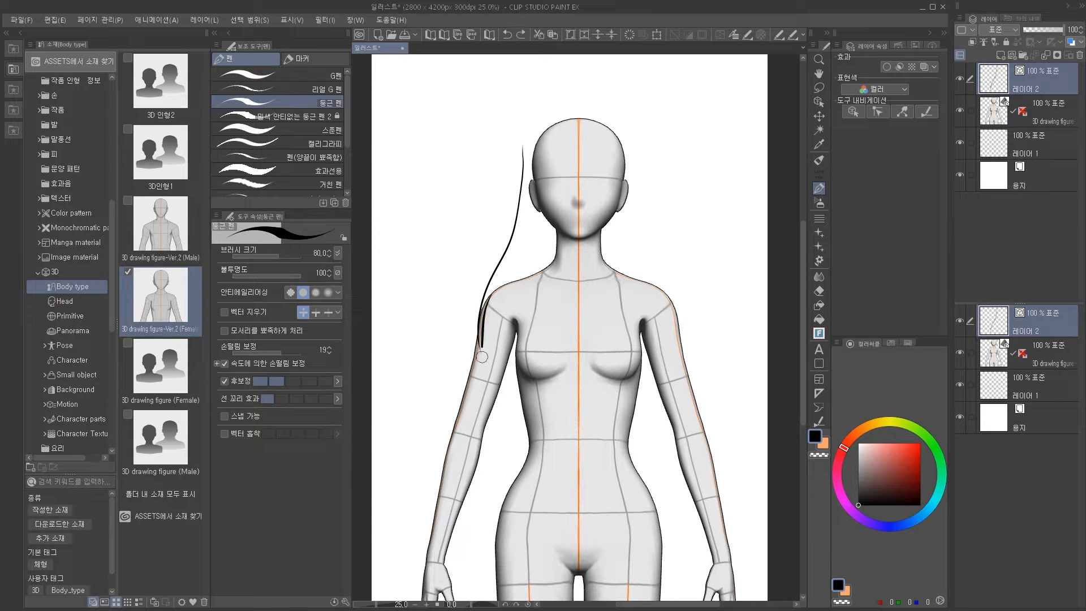
pyautogui.moveTo(491, 318); pyautogui.dragTo(512, 383)
pyautogui.moveTo(632, 157)
pyautogui.mouseDown()
pyautogui.moveTo(661, 265)
pyautogui.moveTo(666, 338)
pyautogui.mouseUp()
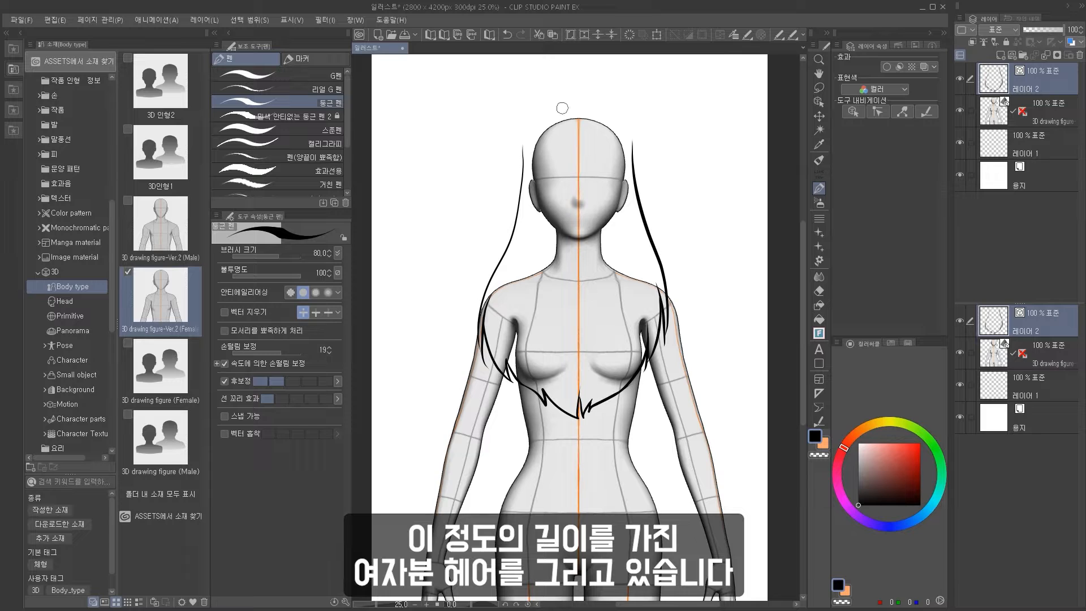
pyautogui.hotkey('ctrl', 'z')
pyautogui.moveTo(582, 107)
pyautogui.mouseDown()
pyautogui.moveTo(544, 120)
pyautogui.moveTo(521, 169)
pyautogui.mouseUp()
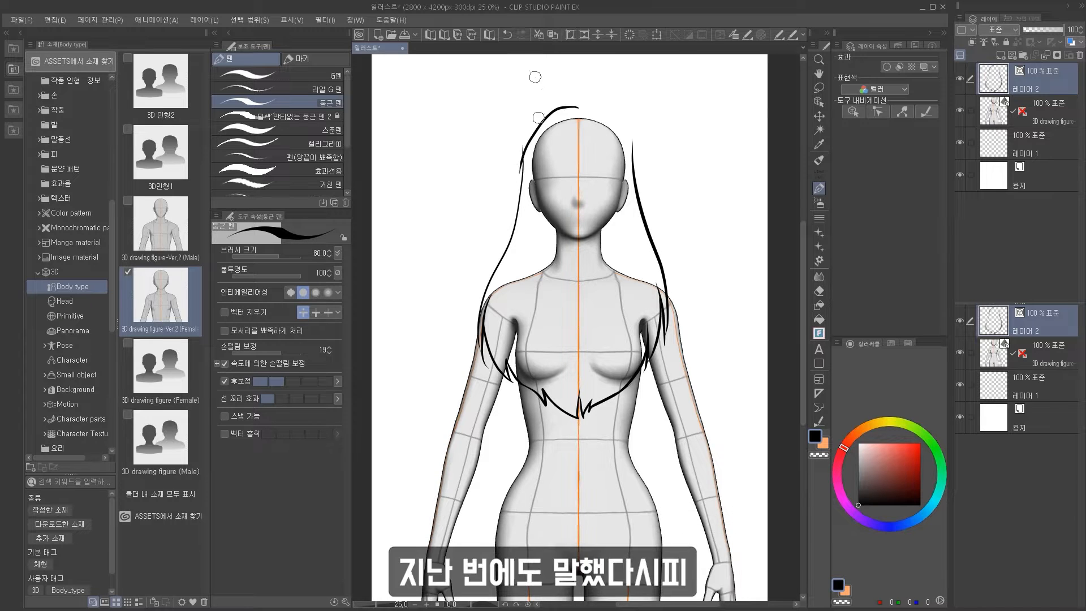
pyautogui.hotkey('ctrl', 'z')
pyautogui.hotkey('ctrl', 'z')
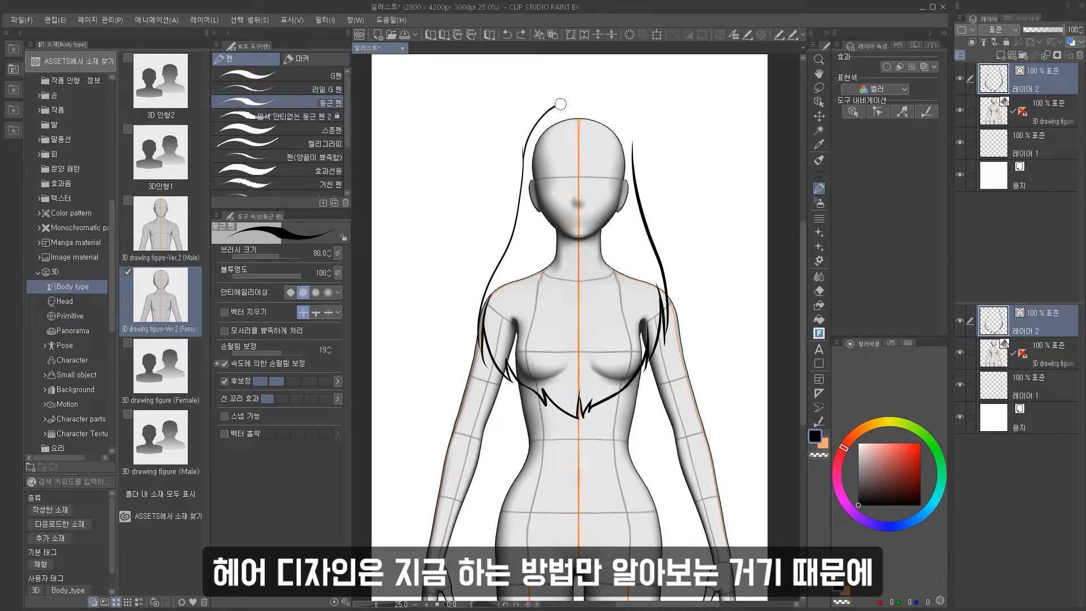
pyautogui.moveTo(628, 155); pyautogui.dragTo(632, 186)
pyautogui.hotkey('ctrl', 'z')
# Switch to the vector eraser, then transform the back hair lines slightly and apply the transformation.
pyautogui.click(819, 290)
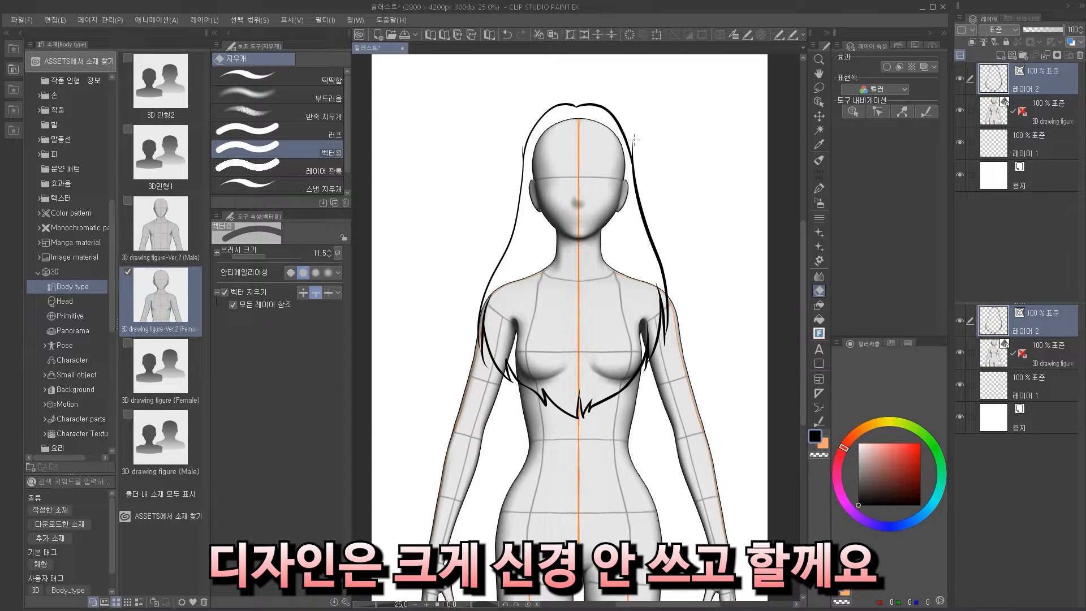
pyautogui.press('p')
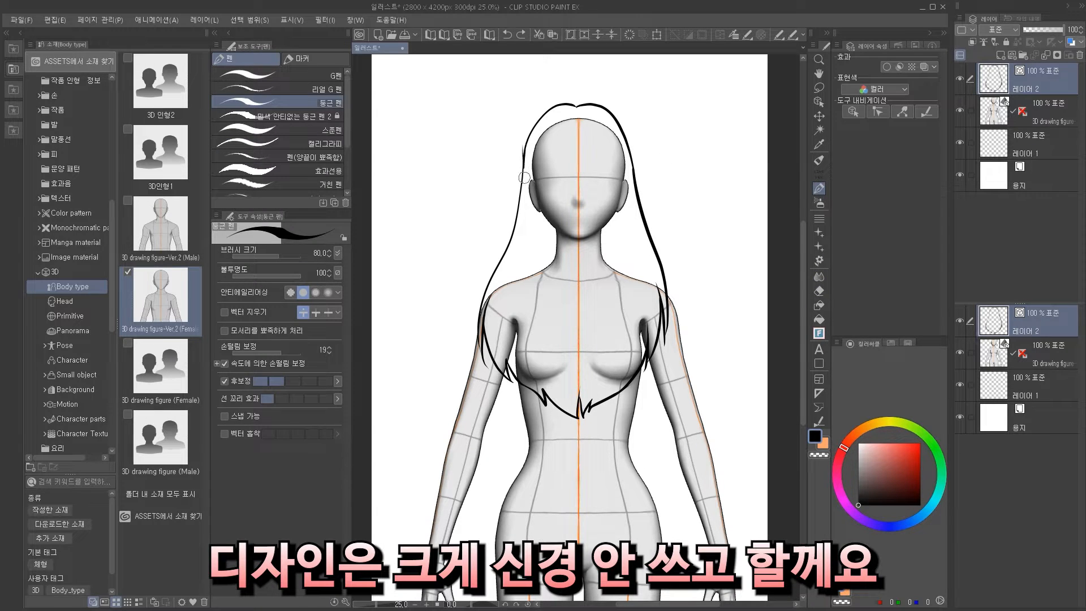
pyautogui.click(818, 290)
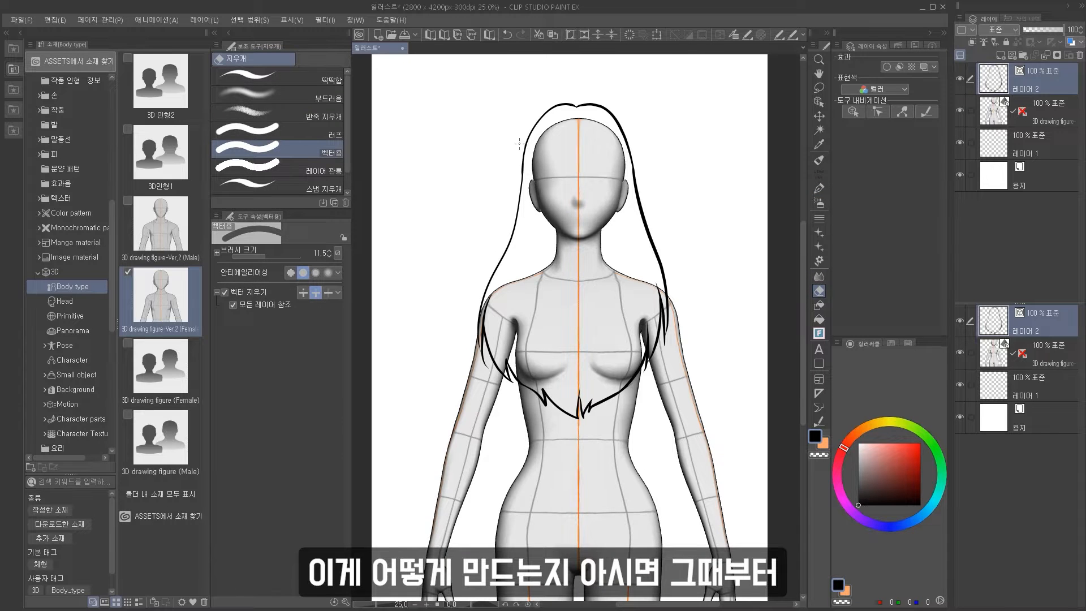
pyautogui.scroll(-5, 519, 144)
pyautogui.scroll(6, 525, 136)
pyautogui.hotkey('ctrl', 't')
pyautogui.moveTo(522, 109); pyautogui.dragTo(529, 110)
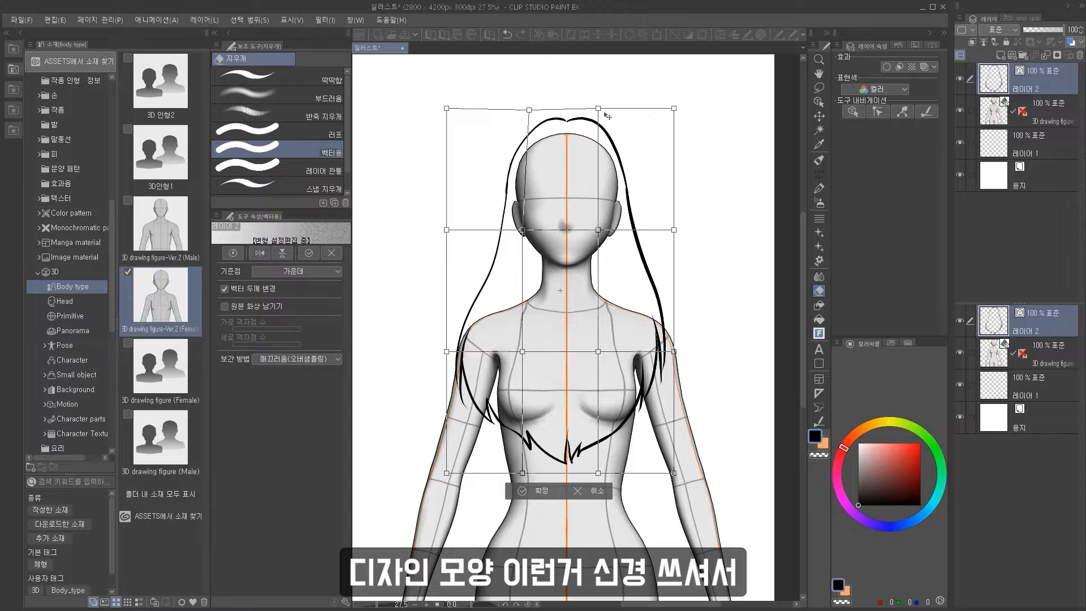
pyautogui.press('Return')
# Add another vector layer and draw the first bang strand on the left of the forehead.
pyautogui.scroll(-3, 669, 385)
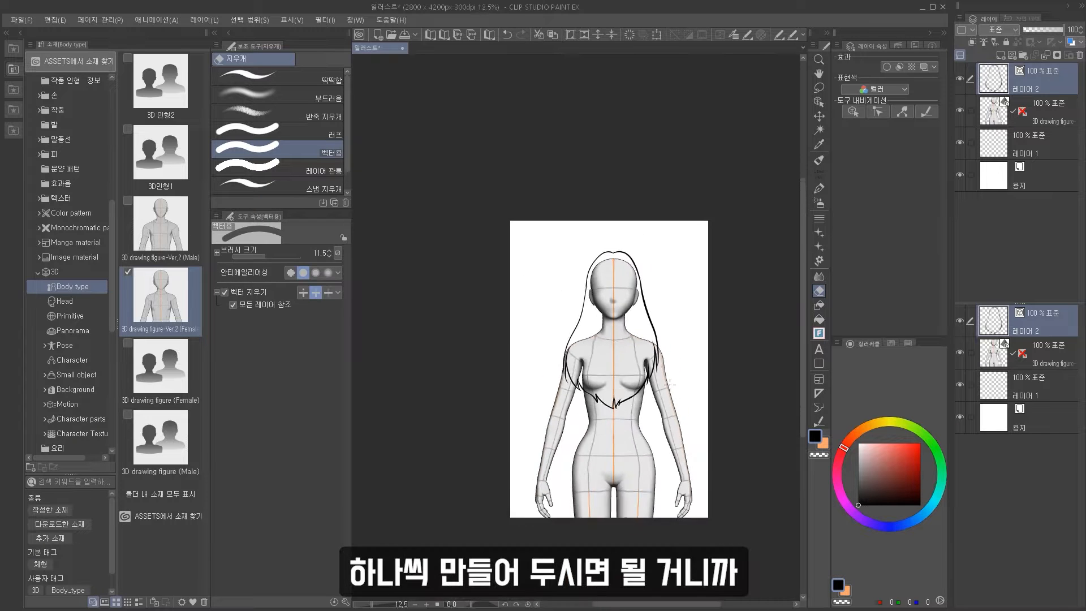
pyautogui.scroll(5, 669, 384)
pyautogui.scroll(-2, 670, 384)
pyautogui.scroll(1, 670, 385)
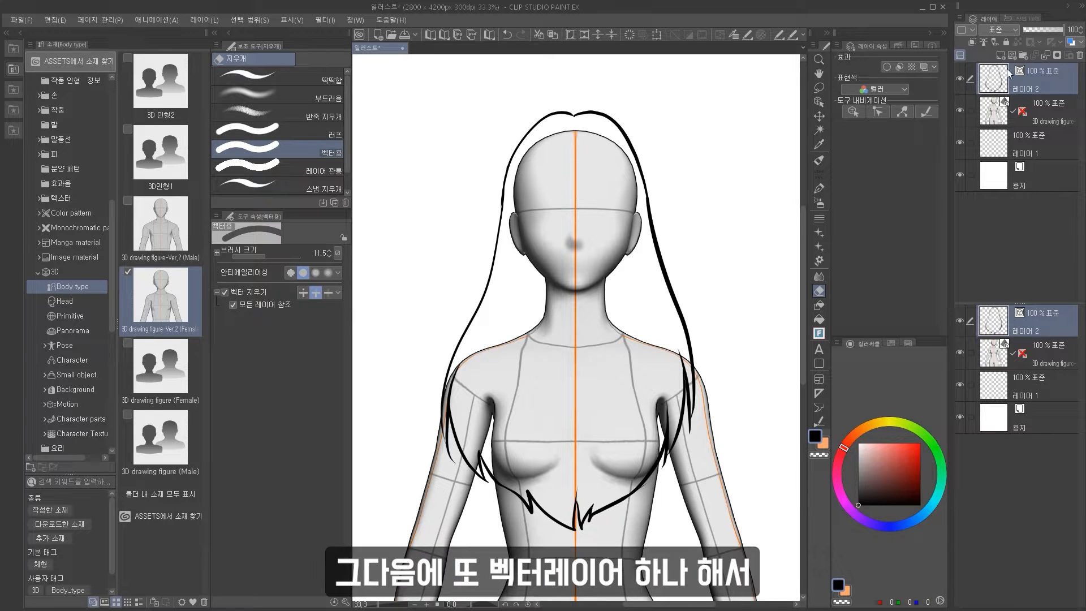
pyautogui.click(1011, 57)
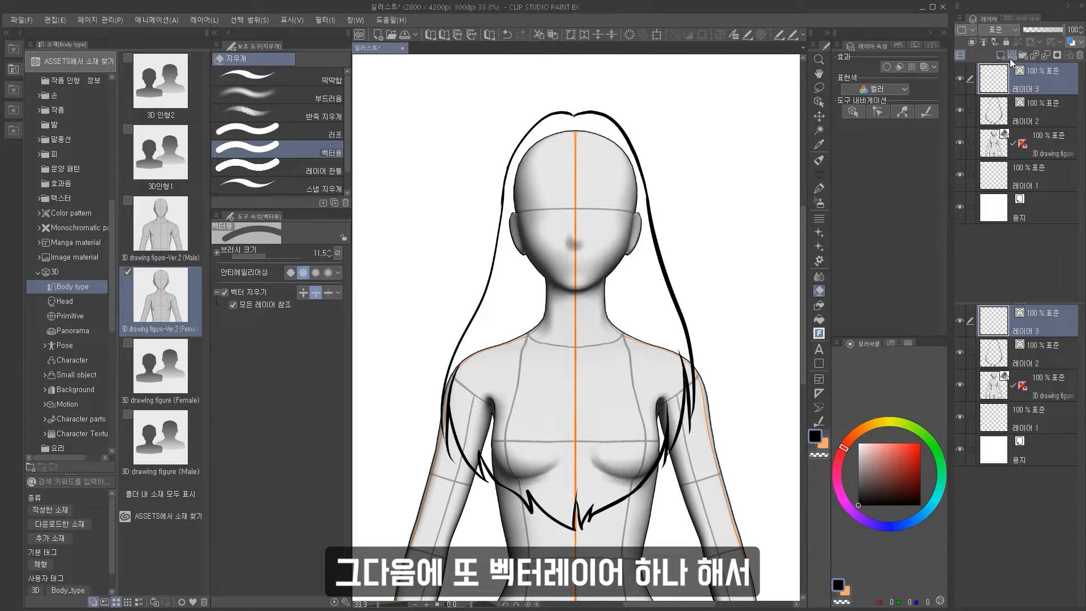
pyautogui.click(819, 187)
pyautogui.scroll(2, 582, 203)
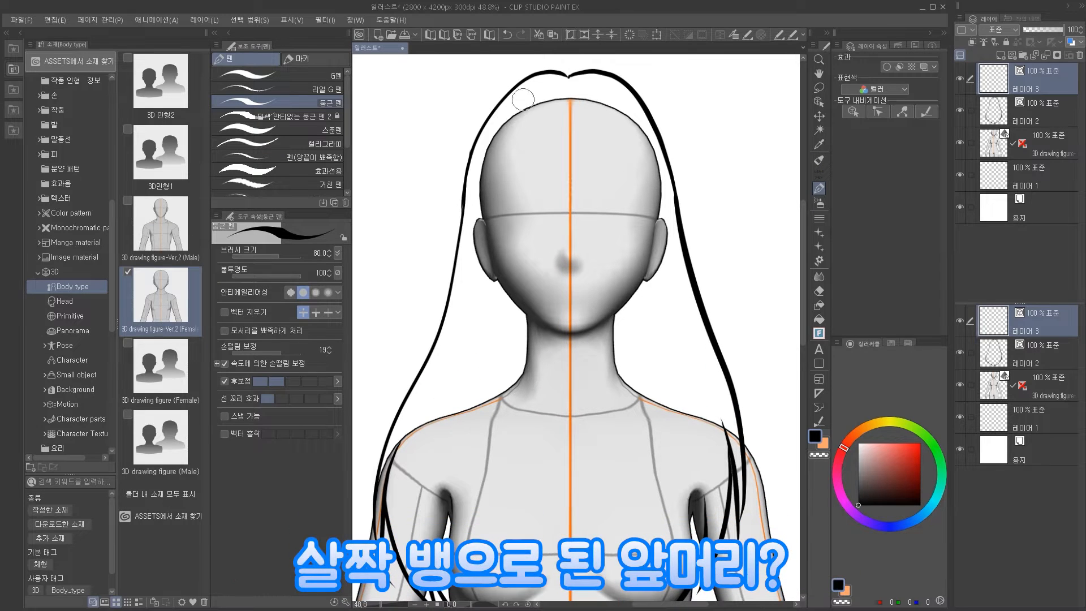
pyautogui.moveTo(523, 100); pyautogui.dragTo(515, 183)
pyautogui.moveTo(543, 104); pyautogui.dragTo(545, 184)
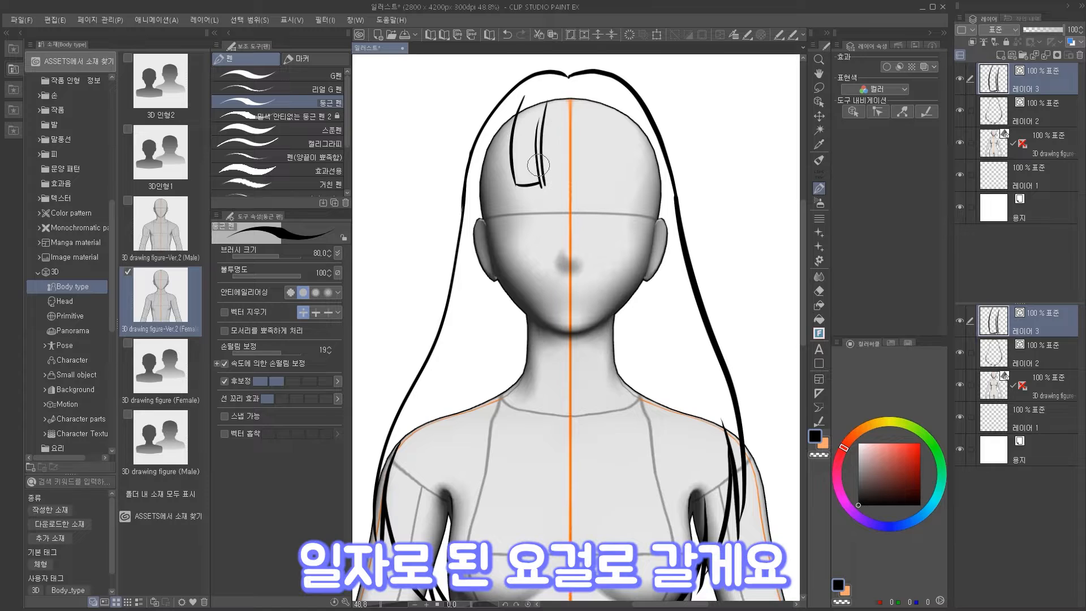
pyautogui.hotkey('ctrl', 'z')
pyautogui.hotkey('ctrl', 'z')
pyautogui.hotkey('ctrl', 'z')
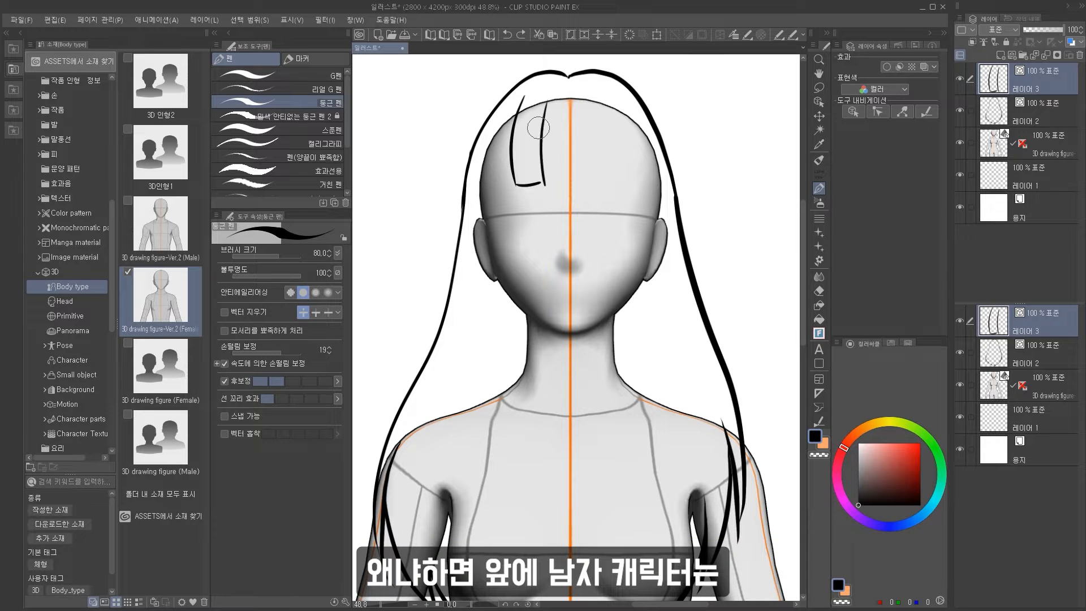
pyautogui.moveTo(548, 98); pyautogui.dragTo(541, 182)
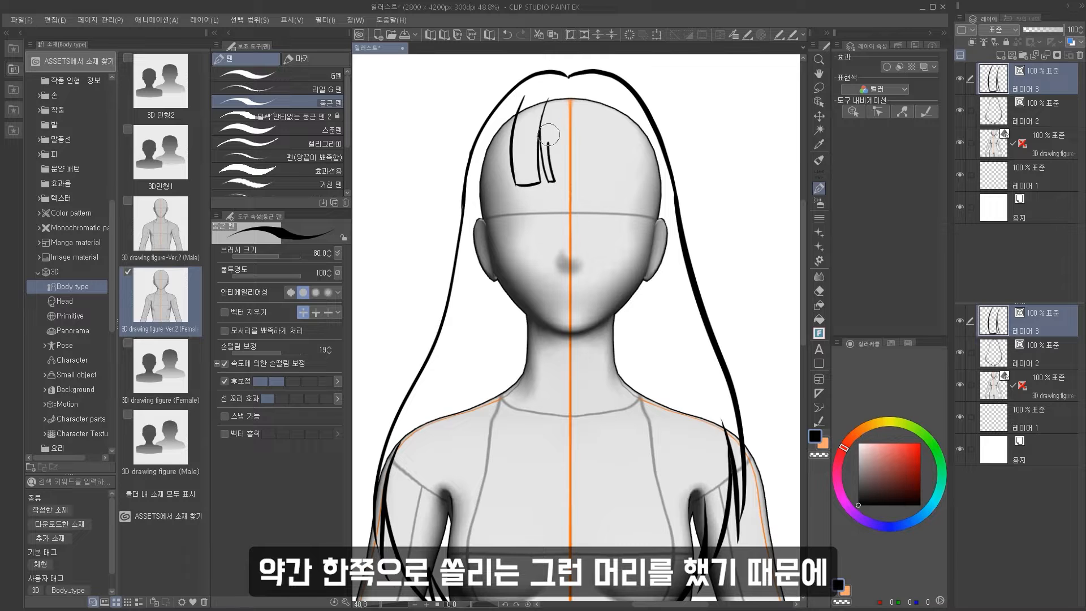
pyautogui.moveTo(549, 135)
pyautogui.mouseDown()
pyautogui.moveTo(551, 113)
pyautogui.moveTo(491, 201)
pyautogui.moveTo(504, 188)
pyautogui.mouseUp()
# Add a new vector layer and draw a second bang strand beside the first one.
pyautogui.click(1012, 55)
pyautogui.moveTo(504, 188); pyautogui.dragTo(507, 150)
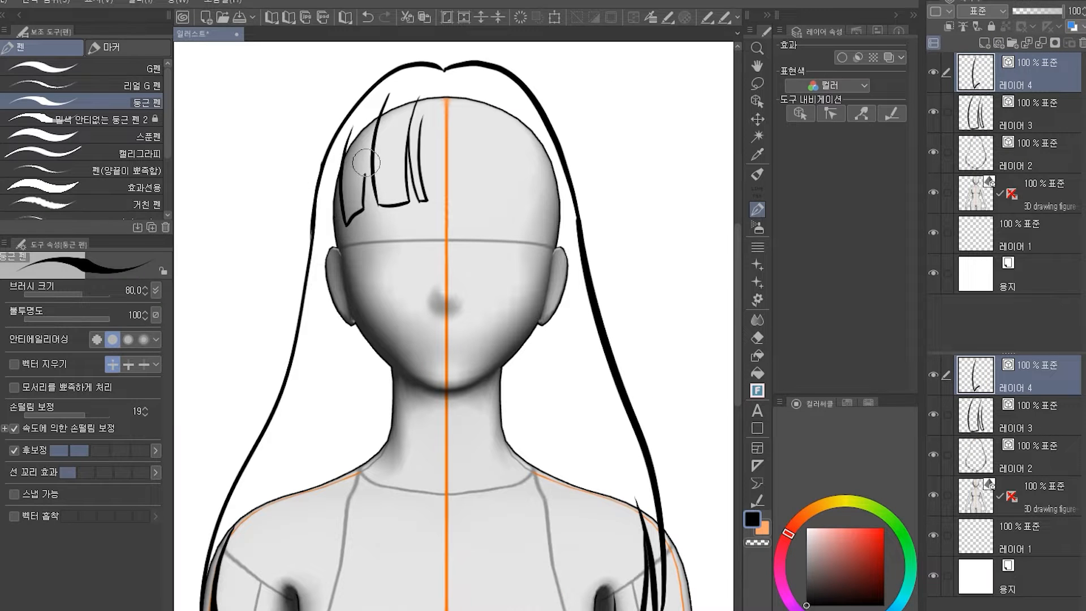
pyautogui.moveTo(368, 182); pyautogui.dragTo(362, 210)
pyautogui.moveTo(347, 146); pyautogui.dragTo(366, 105)
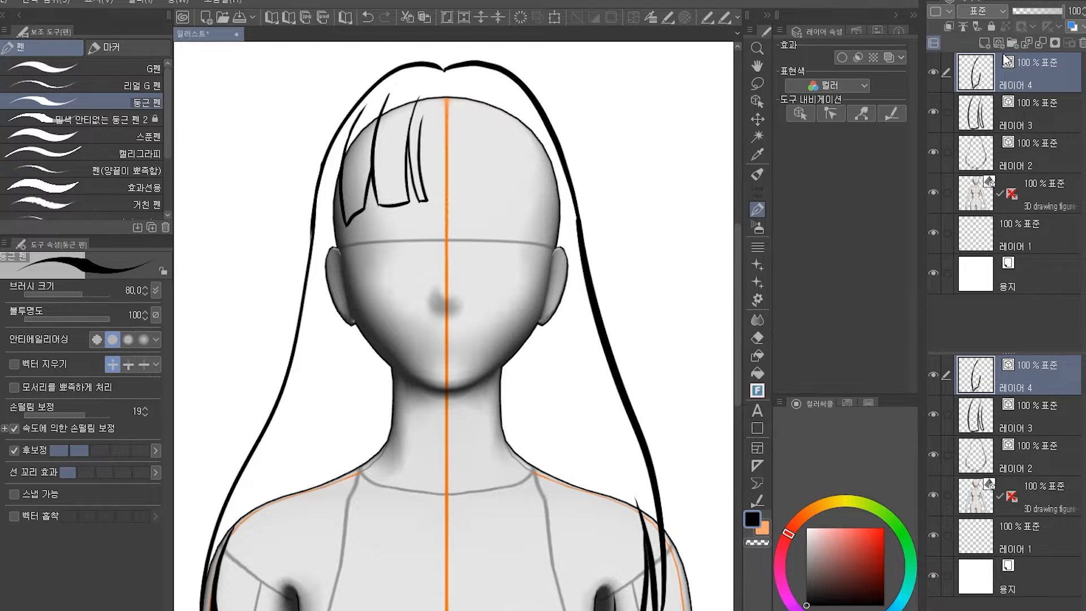
# Add a new vector layer and draw the next bang strand toward the center line.
pyautogui.click(999, 43)
pyautogui.moveTo(422, 151)
pyautogui.mouseDown()
pyautogui.moveTo(431, 195)
pyautogui.moveTo(454, 201)
pyautogui.mouseUp()
pyautogui.hotkey('ctrl', 'z')
pyautogui.moveTo(426, 92)
pyautogui.mouseDown()
pyautogui.moveTo(430, 198)
pyautogui.moveTo(473, 198)
pyautogui.moveTo(474, 107)
pyautogui.mouseUp()
# Add another vector layer and draw a bang strand just right of the center line.
pyautogui.click(998, 43)
pyautogui.moveTo(478, 156)
pyautogui.mouseDown()
pyautogui.moveTo(496, 201)
pyautogui.moveTo(521, 178)
pyautogui.moveTo(507, 100)
pyautogui.mouseUp()
pyautogui.hotkey('ctrl', 'z')
pyautogui.moveTo(477, 133); pyautogui.dragTo(486, 205)
pyautogui.hotkey('ctrl', 'z')
pyautogui.moveTo(476, 123)
pyautogui.mouseDown()
pyautogui.moveTo(485, 174)
pyautogui.moveTo(488, 126)
pyautogui.mouseUp()
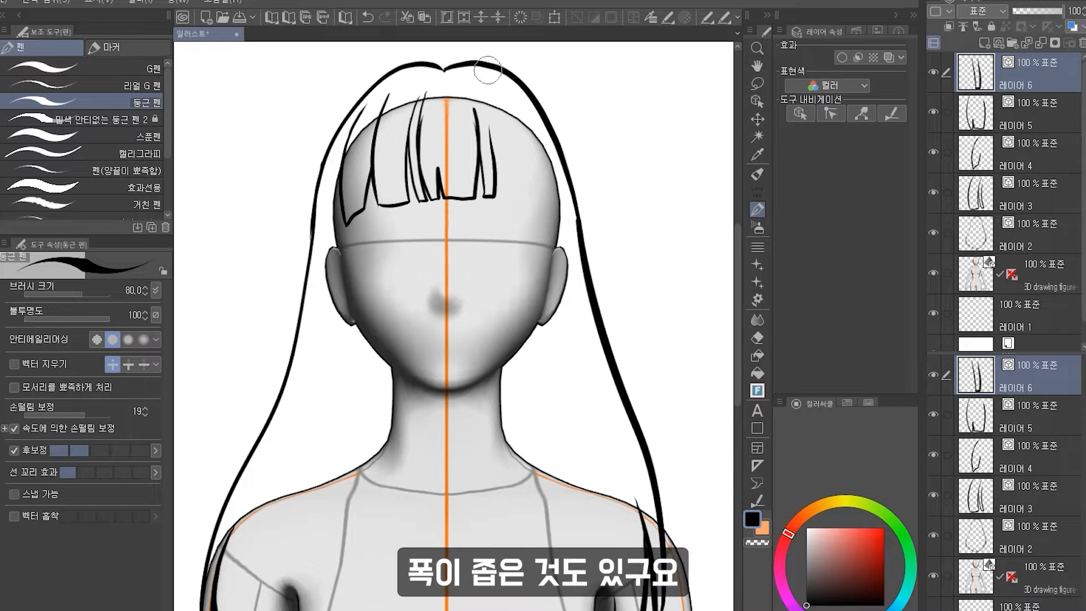
pyautogui.moveTo(493, 168); pyautogui.dragTo(483, 95)
# Add another vector layer and draw the rightmost bang strand over the forehead.
pyautogui.click(998, 43)
pyautogui.moveTo(497, 195)
pyautogui.mouseDown()
pyautogui.moveTo(536, 202)
pyautogui.moveTo(526, 116)
pyautogui.moveTo(532, 201)
pyautogui.moveTo(553, 231)
pyautogui.moveTo(546, 117)
pyautogui.moveTo(554, 231)
pyautogui.mouseUp()
pyautogui.hotkey('ctrl', 'shift', 'n')
pyautogui.hotkey('ctrl', 'z')
pyautogui.moveTo(510, 91); pyautogui.dragTo(535, 210)
# Select the fourth layer and draw long side strands at the left edge of the bangs.
pyautogui.click(1031, 234)
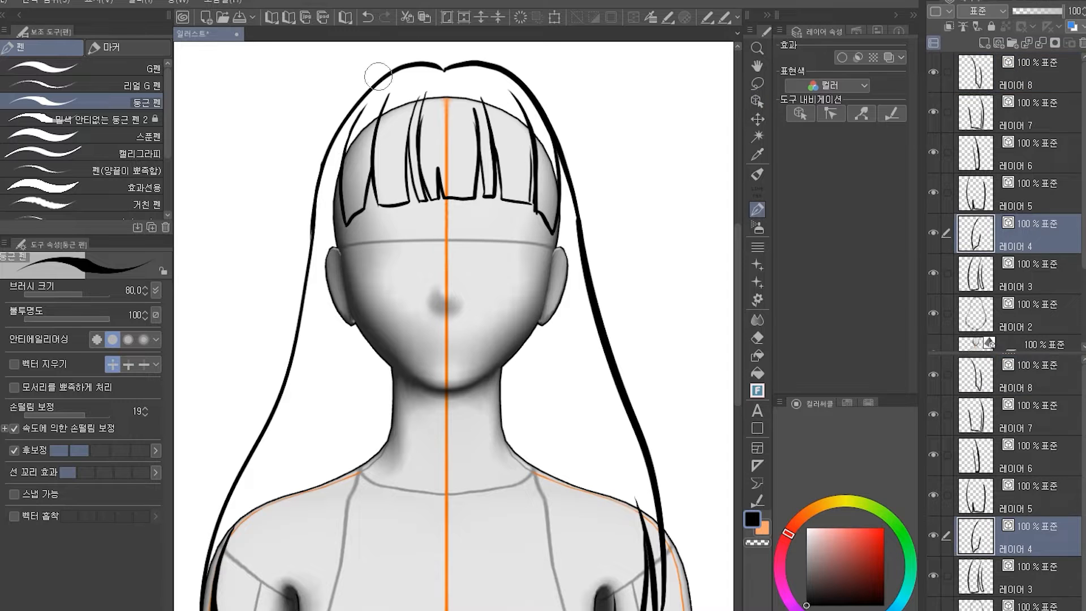
pyautogui.moveTo(354, 123); pyautogui.dragTo(379, 89)
pyautogui.moveTo(376, 153)
pyautogui.mouseDown()
pyautogui.moveTo(415, 86)
pyautogui.moveTo(376, 91)
pyautogui.moveTo(344, 139)
pyautogui.mouseUp()
pyautogui.press('c')
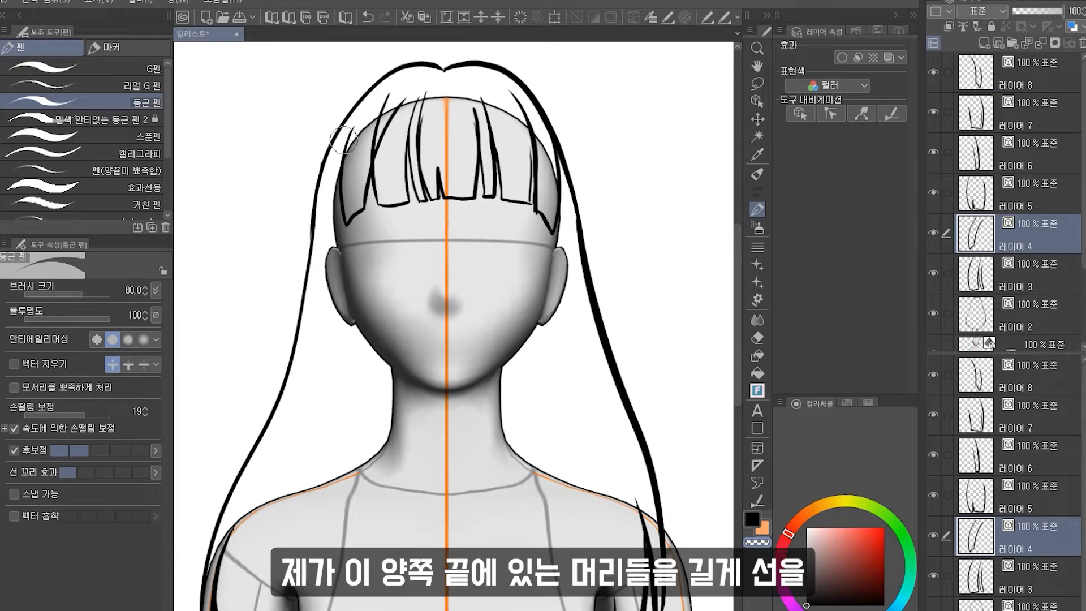
pyautogui.scroll(-1, 509, 175)
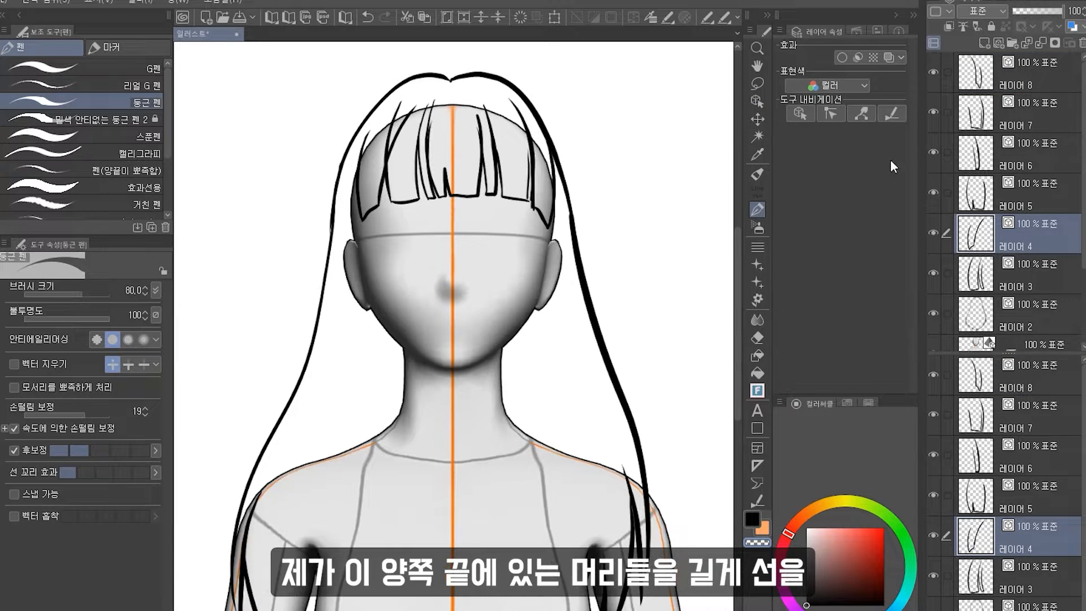
# Toggle visibility of the top bang layers to check each separate strand part.
pyautogui.click(934, 72)
pyautogui.click(933, 73)
pyautogui.click(932, 112)
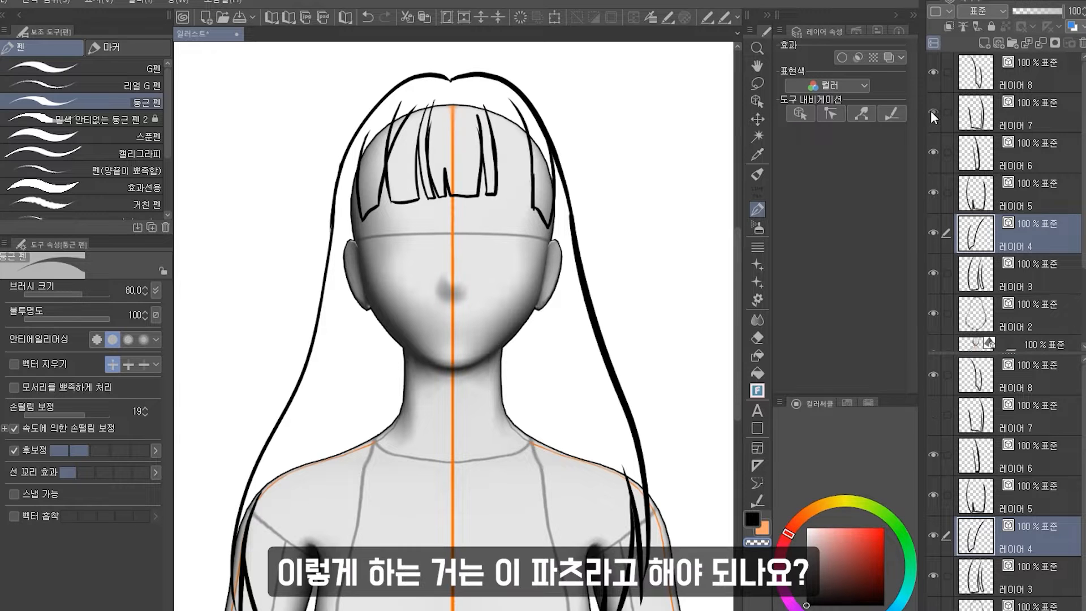
pyautogui.click(932, 111)
pyautogui.click(934, 78)
pyautogui.click(934, 78)
pyautogui.scroll(1, 611, 94)
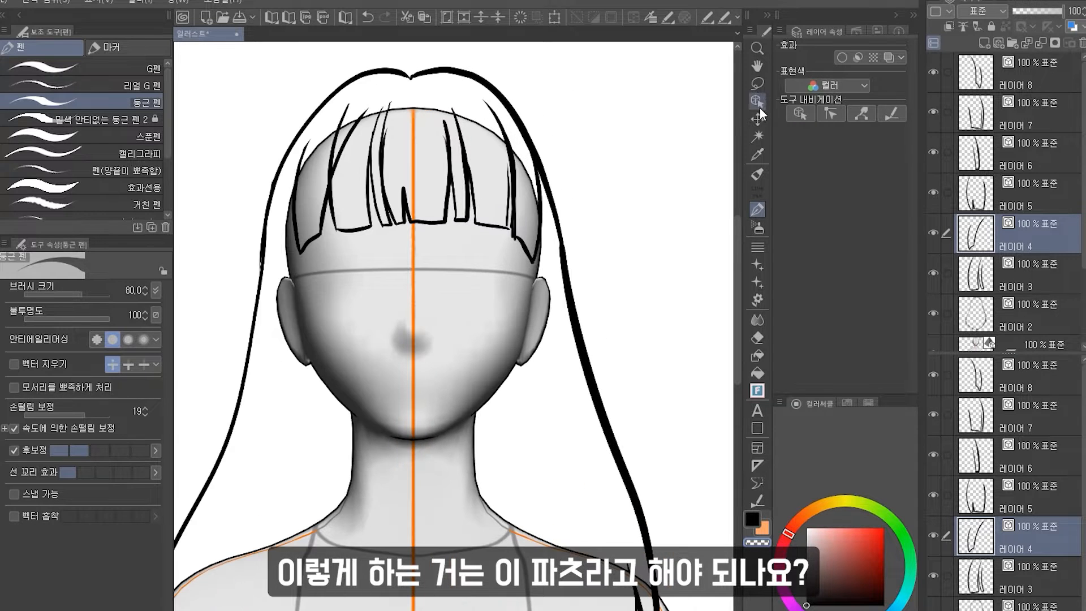
# Select layer 7 and move its bang strand out to the right of the head.
pyautogui.click(758, 116)
pyautogui.click(957, 84)
pyautogui.click(981, 122)
pyautogui.moveTo(557, 175); pyautogui.dragTo(727, 172)
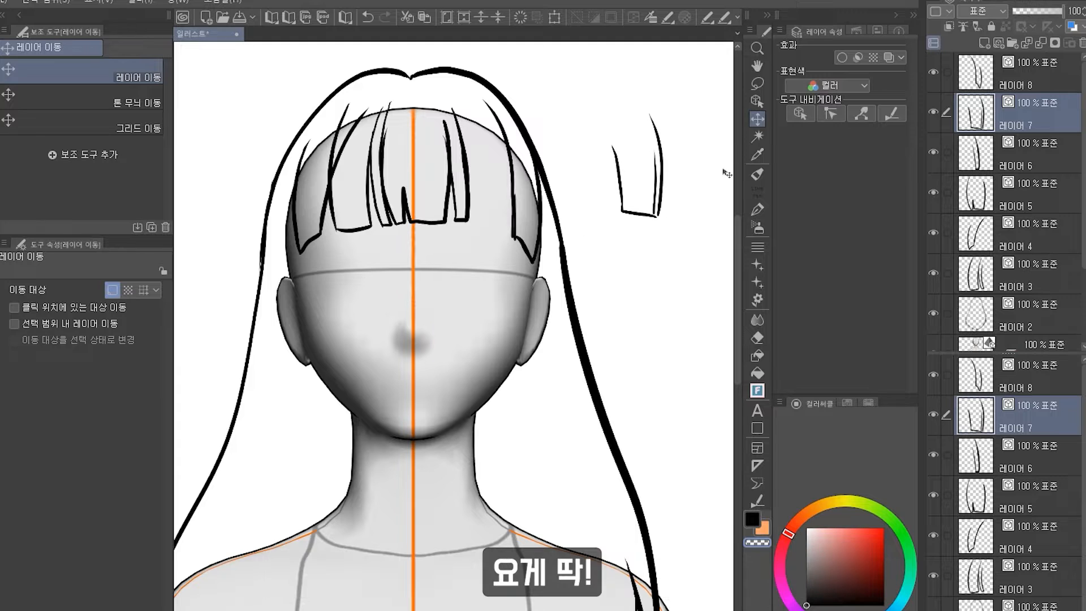
# Make a rectangular selection around the moved strand.
pyautogui.click(757, 83)
pyautogui.click(144, 75)
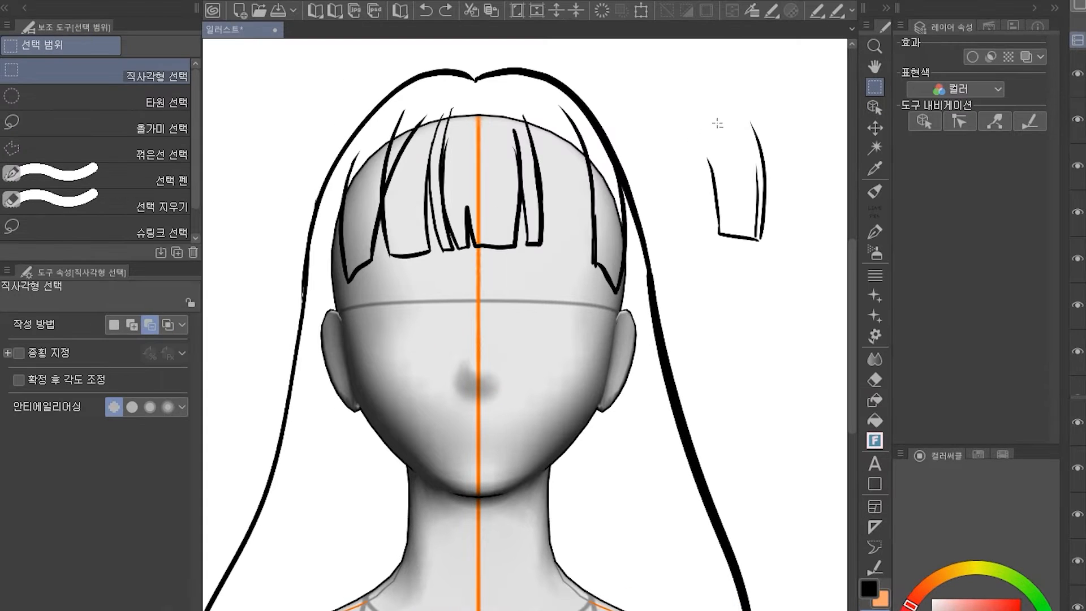
pyautogui.moveTo(610, 103); pyautogui.dragTo(668, 218)
pyautogui.hotkey('ctrl', 'z')
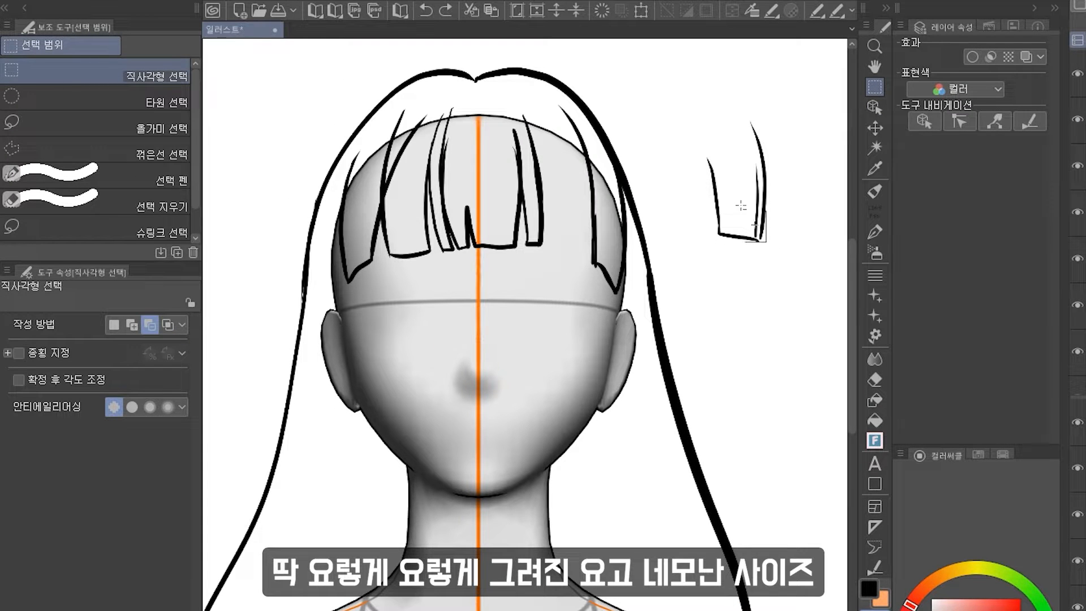
pyautogui.moveTo(713, 146); pyautogui.dragTo(705, 119)
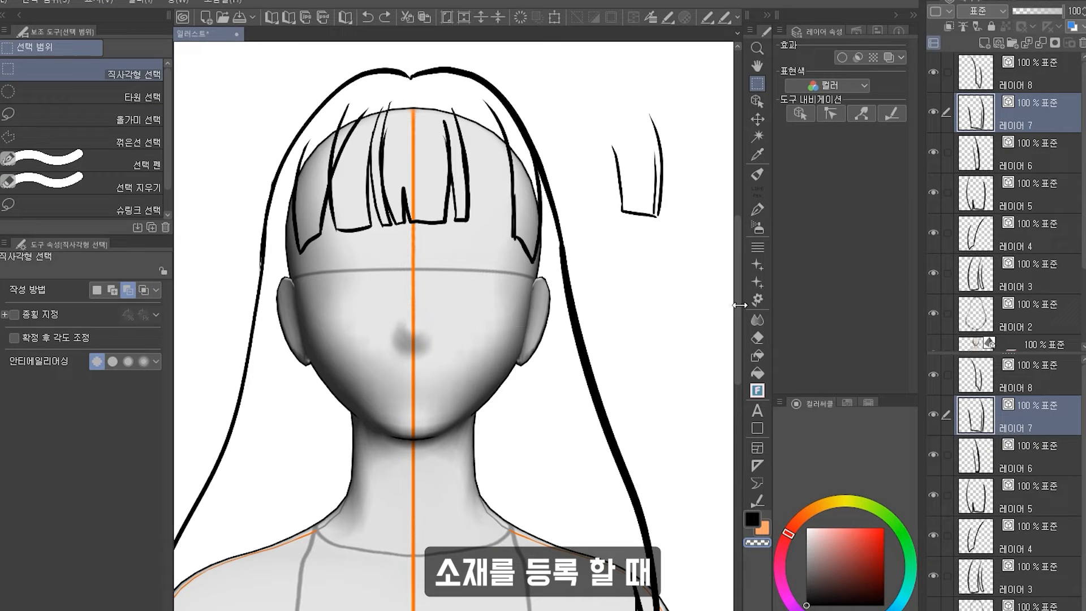
pyautogui.click(933, 311)
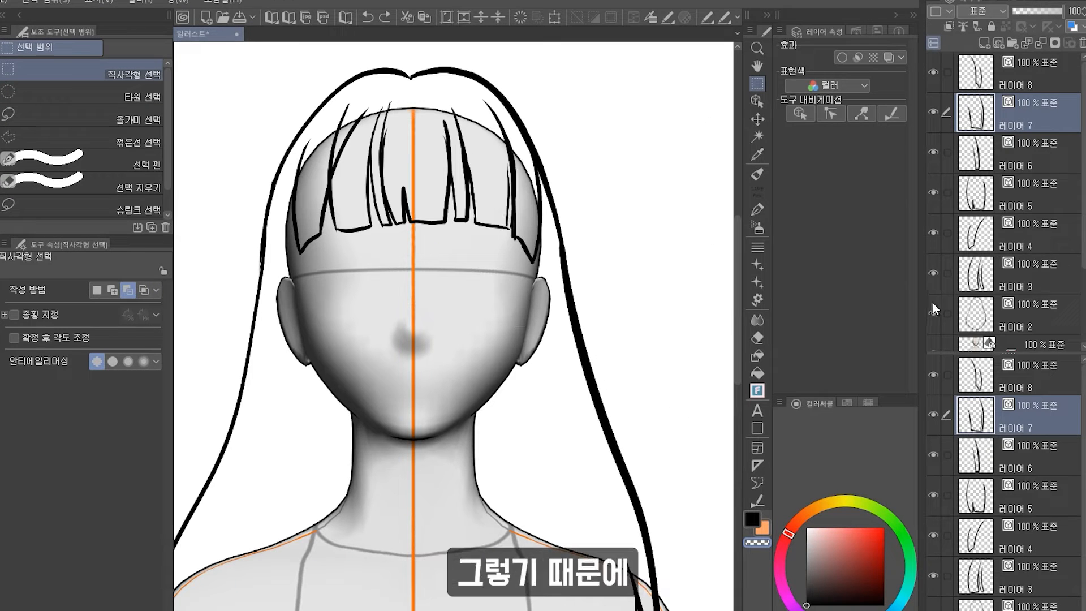
# Select layer 8 and move its bang strand to the right beside the other moved strand.
pyautogui.keyDown('ctrl'); pyautogui.click(1029, 76); pyautogui.keyUp('ctrl')
pyautogui.press('k')
pyautogui.moveTo(560, 206); pyautogui.dragTo(695, 208)
# Draw red boxes around the two moved strands with the pen.
pyautogui.click(1029, 76)
pyautogui.press('p')
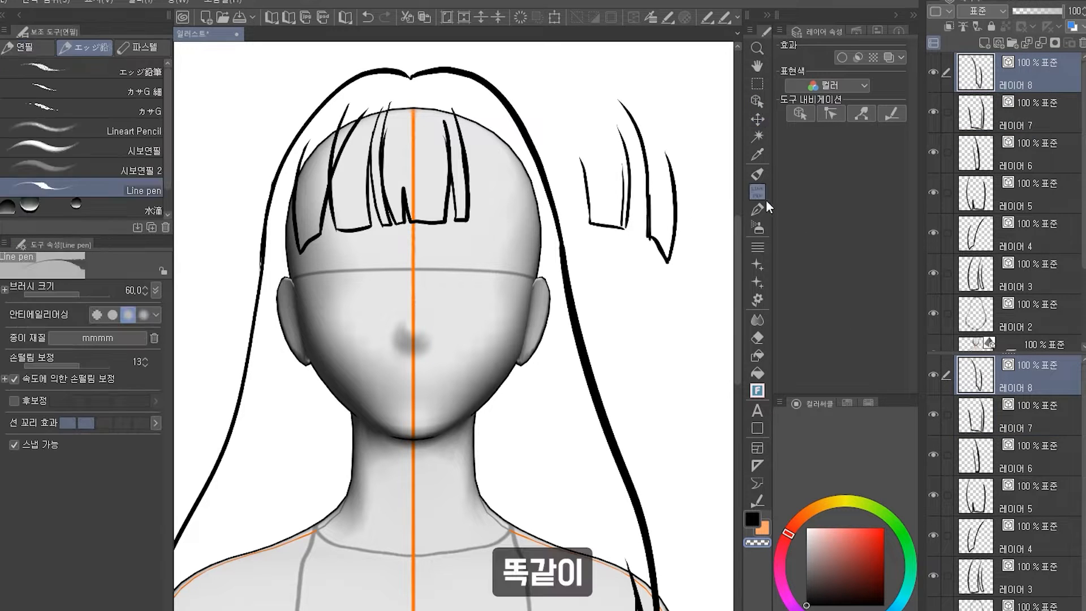
pyautogui.click(757, 209)
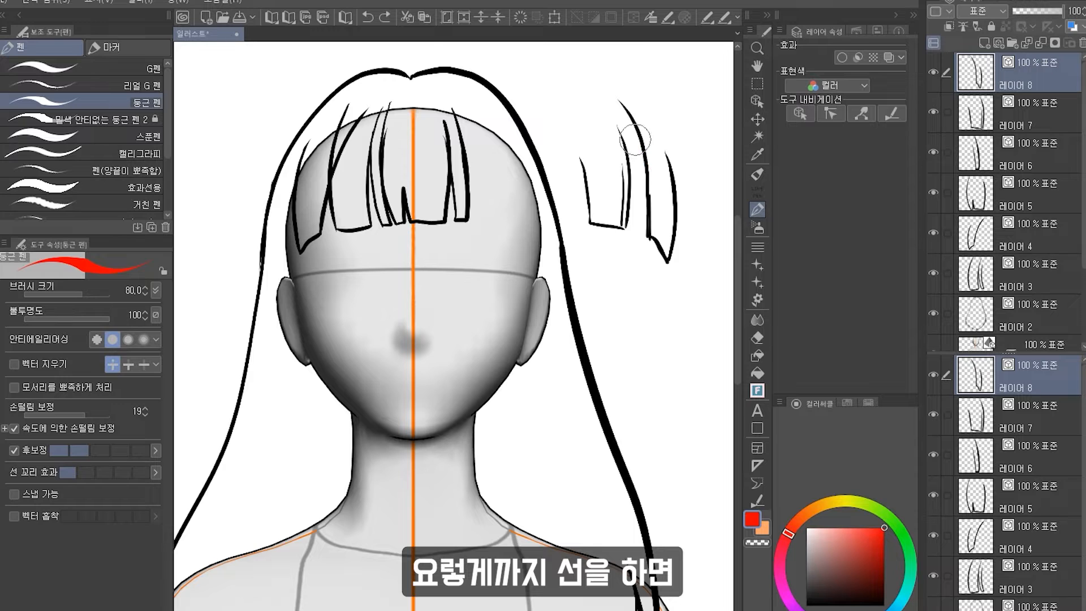
pyautogui.moveTo(638, 144)
pyautogui.mouseDown()
pyautogui.moveTo(653, 166)
pyautogui.moveTo(658, 138)
pyautogui.moveTo(677, 168)
pyautogui.moveTo(631, 136)
pyautogui.moveTo(638, 230)
pyautogui.moveTo(675, 261)
pyautogui.moveTo(639, 248)
pyautogui.moveTo(674, 265)
pyautogui.mouseUp()
pyautogui.moveTo(622, 122)
pyautogui.mouseDown()
pyautogui.moveTo(579, 135)
pyautogui.moveTo(584, 228)
pyautogui.moveTo(621, 232)
pyautogui.moveTo(631, 177)
pyautogui.moveTo(629, 229)
pyautogui.mouseUp()
# Select the left moved strand and shift it down slightly.
pyautogui.press('m')
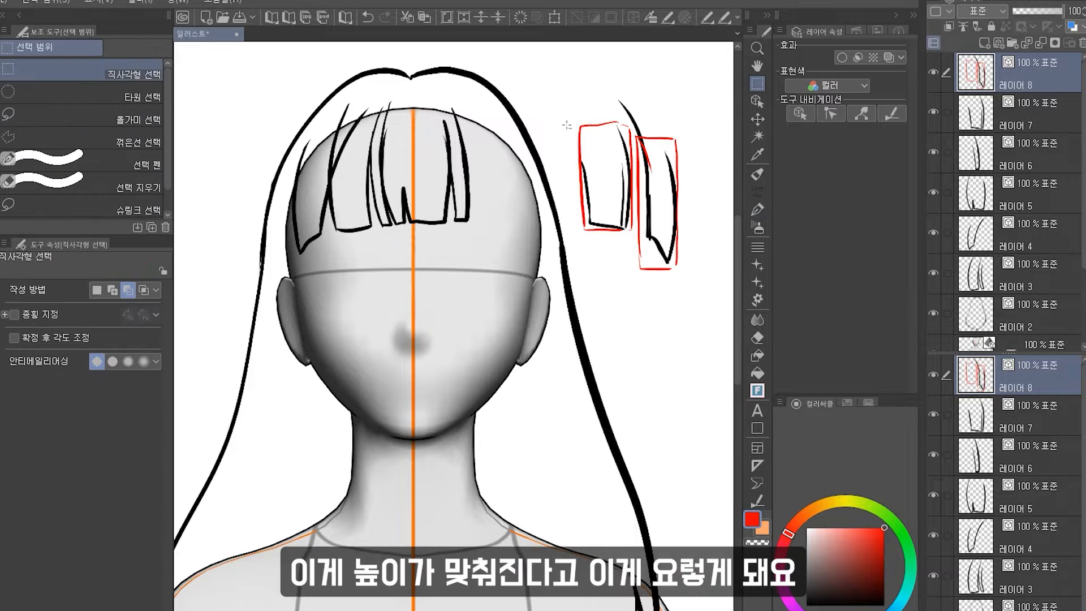
pyautogui.moveTo(568, 118); pyautogui.dragTo(638, 242)
pyautogui.press('k')
pyautogui.moveTo(618, 189); pyautogui.dragTo(618, 219)
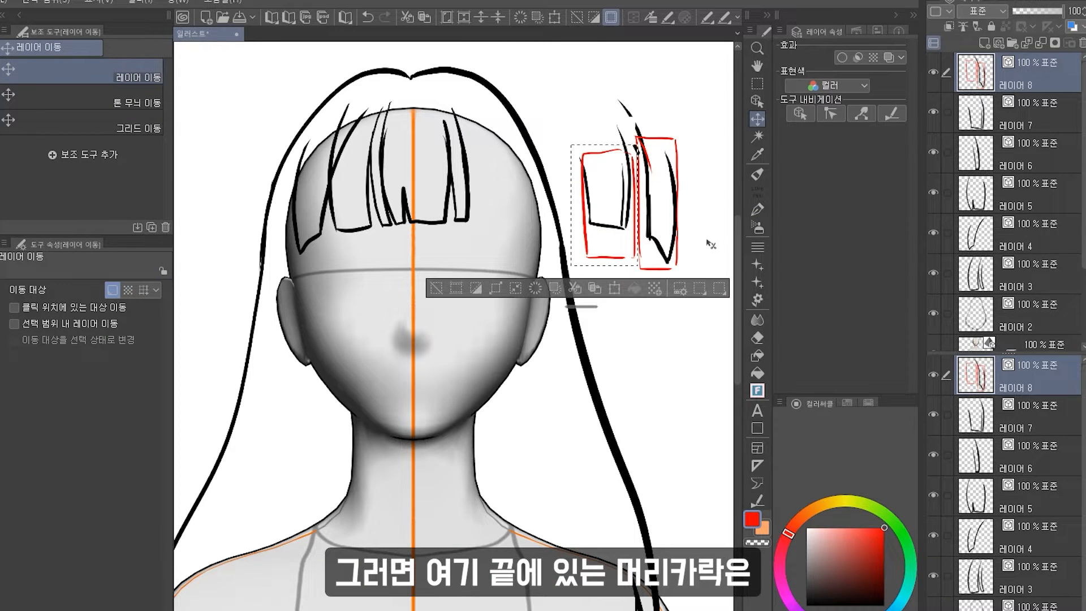
pyautogui.click(438, 292)
# Undo the strand shift and the red boxes.
pyautogui.hotkey('ctrl', 'z')
pyautogui.hotkey('ctrl', 'z')
pyautogui.hotkey('ctrl', 'z')
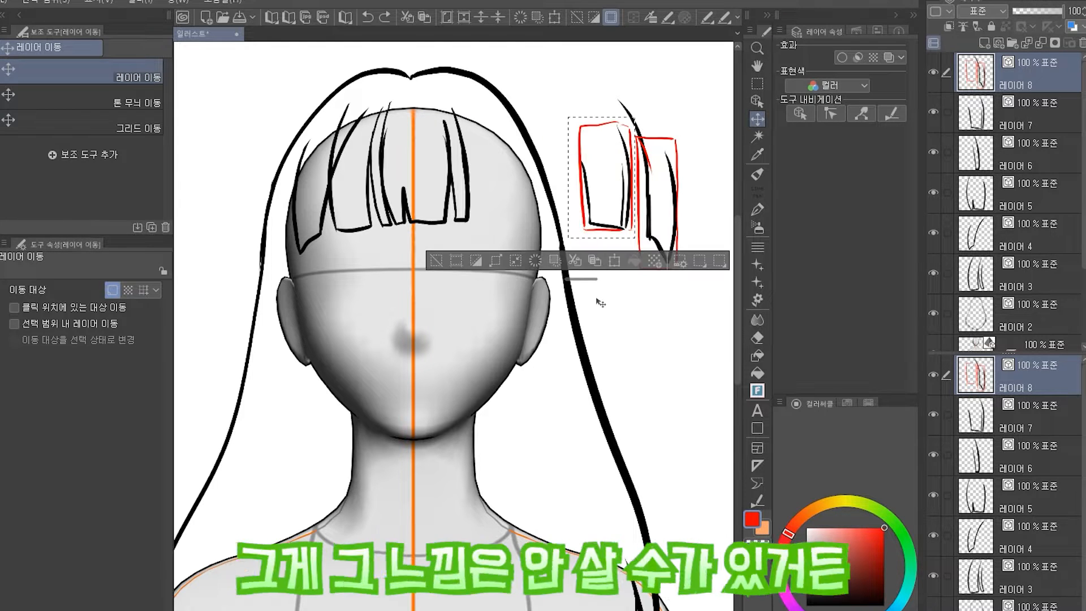
pyautogui.hotkey('ctrl', 'z')
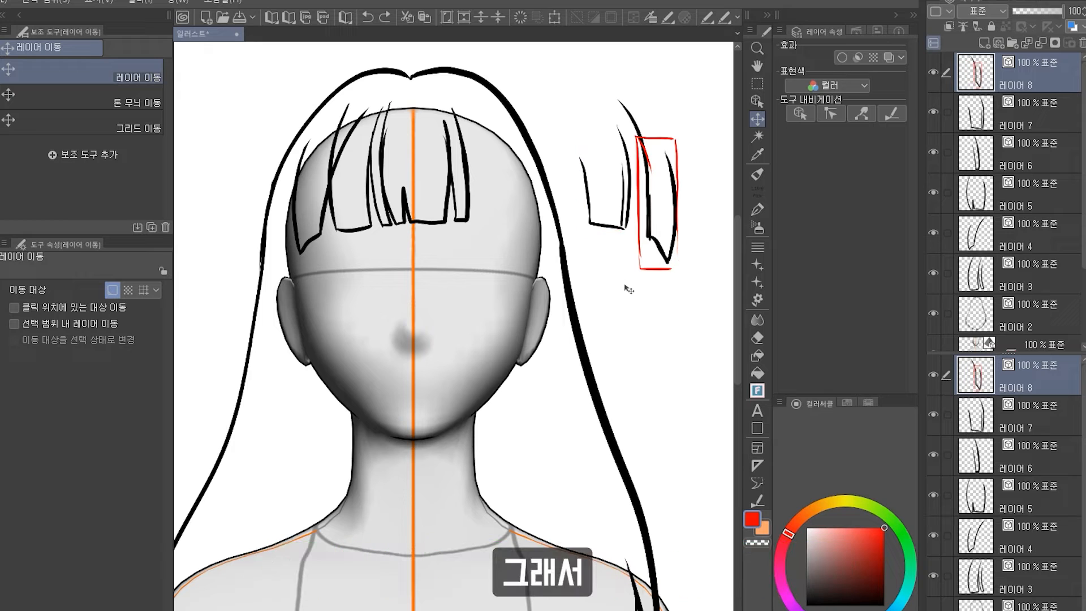
pyautogui.hotkey('ctrl', 'z')
pyautogui.hotkey('ctrl', 'z')
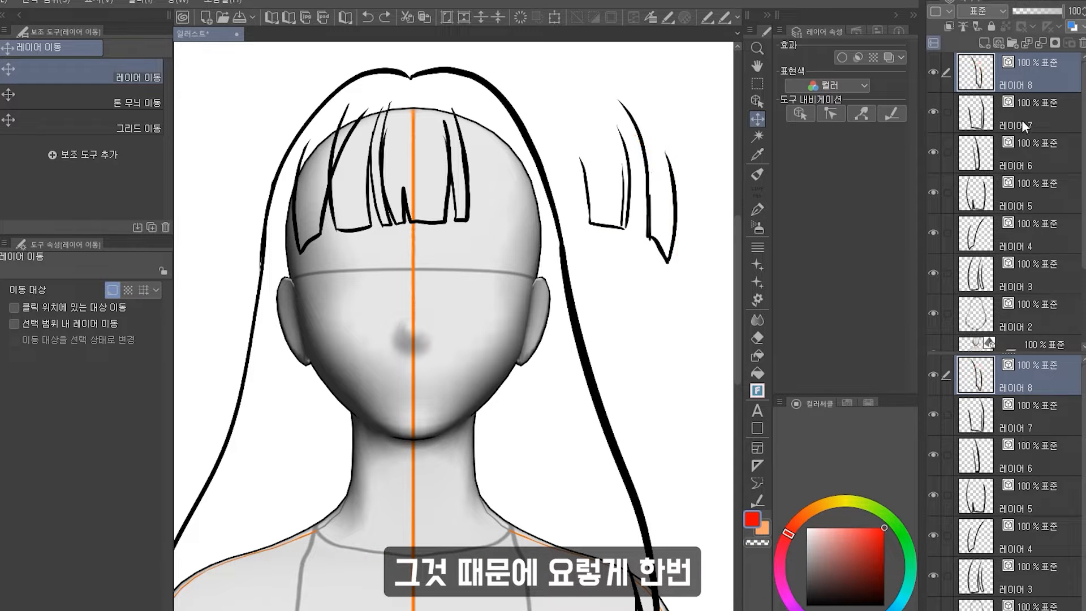
# Move layer 7's bang strand back into the bangs and fine-tune its placement with free transform.
pyautogui.keyDown('ctrl'); pyautogui.click(1036, 123); pyautogui.keyUp('ctrl')
pyautogui.moveTo(664, 165); pyautogui.dragTo(538, 234)
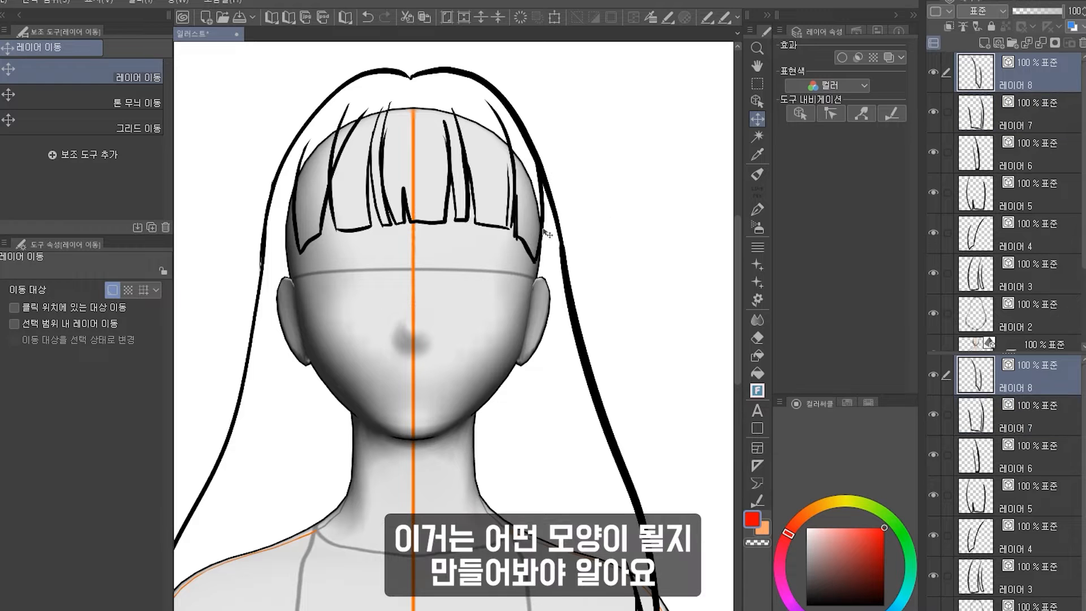
pyautogui.hotkey('ctrl', 't')
pyautogui.moveTo(600, 220); pyautogui.dragTo(592, 232)
pyautogui.moveTo(526, 192); pyautogui.dragTo(525, 202)
pyautogui.press('Return')
# Select layer 4 and raise its left bang strand slightly with free transform.
pyautogui.click(1036, 244)
pyautogui.hotkey('ctrl', 't')
pyautogui.moveTo(633, 229); pyautogui.dragTo(629, 192)
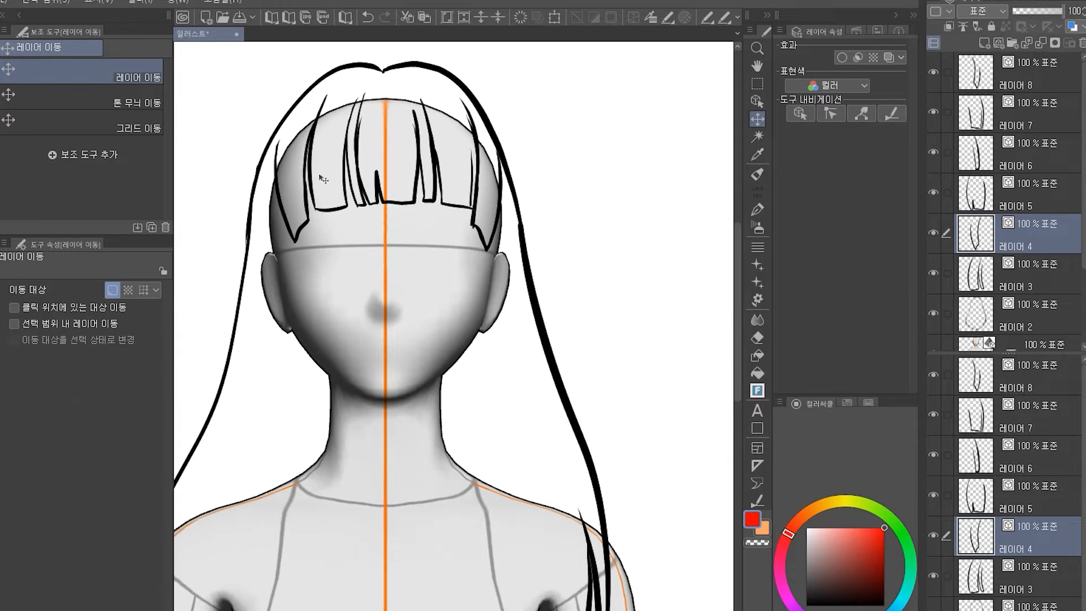
pyautogui.moveTo(323, 179); pyautogui.dragTo(325, 177)
# Tint layer 4's strand blue with a layer colour to check it, nudge it slightly right, then remove the tint.
pyautogui.click(757, 209)
pyautogui.click(1071, 27)
pyautogui.click(806, 605)
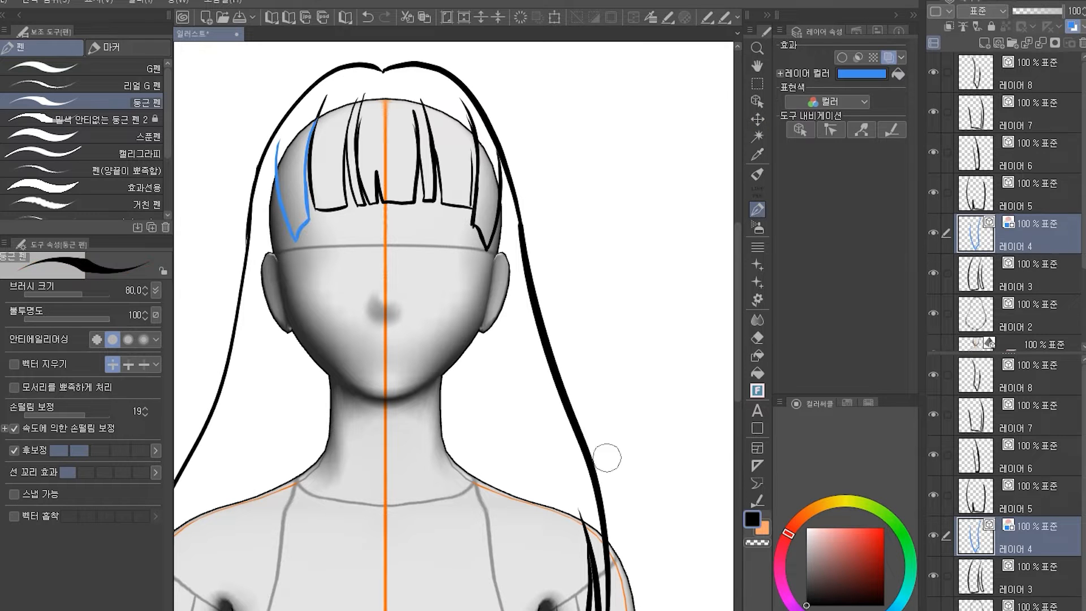
pyautogui.moveTo(308, 132); pyautogui.dragTo(321, 98)
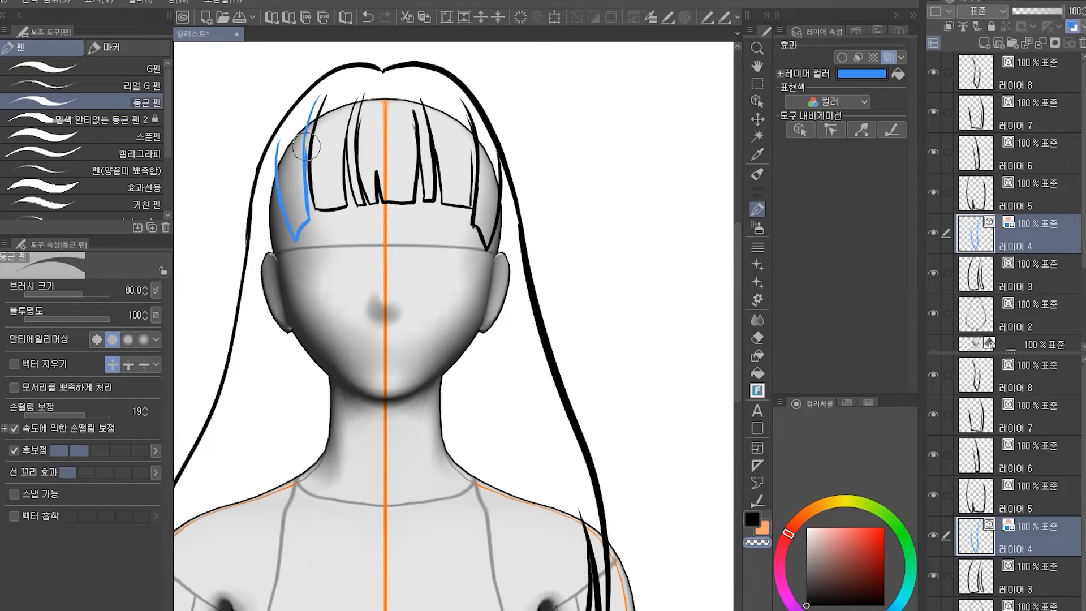
pyautogui.press('k')
pyautogui.moveTo(321, 212); pyautogui.dragTo(326, 212)
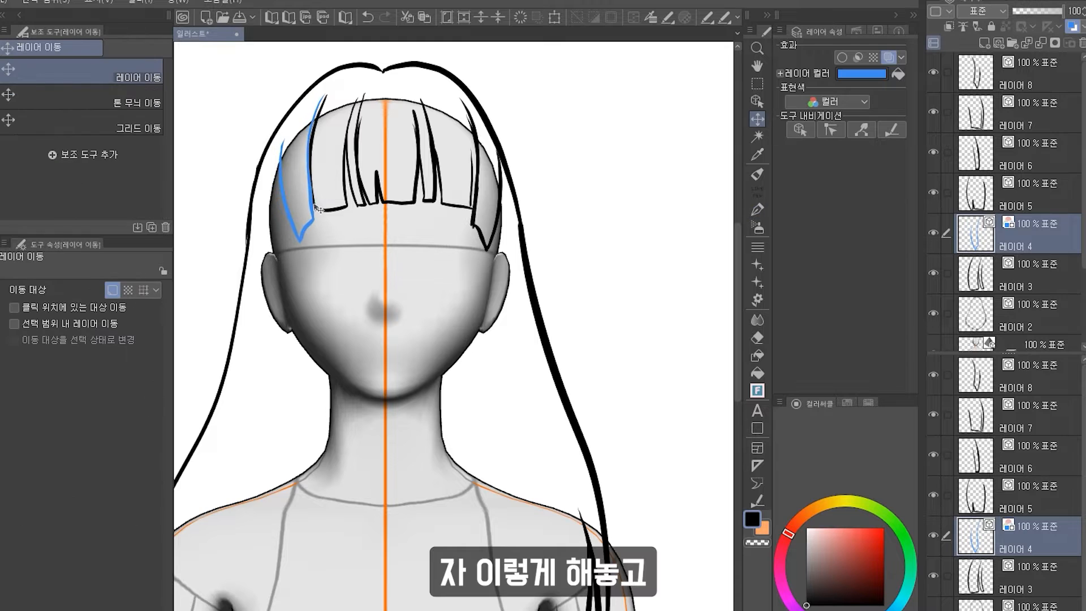
pyautogui.click(1072, 26)
# Reorder layer 4 so it sits below layer 3 in the layer stack.
pyautogui.scroll(-1, 608, 235)
pyautogui.moveTo(948, 72); pyautogui.dragTo(947, 273)
pyautogui.moveTo(608, 235); pyautogui.dragTo(605, 235)
pyautogui.moveTo(1036, 274); pyautogui.dragTo(1036, 215)
pyautogui.click(1035, 274)
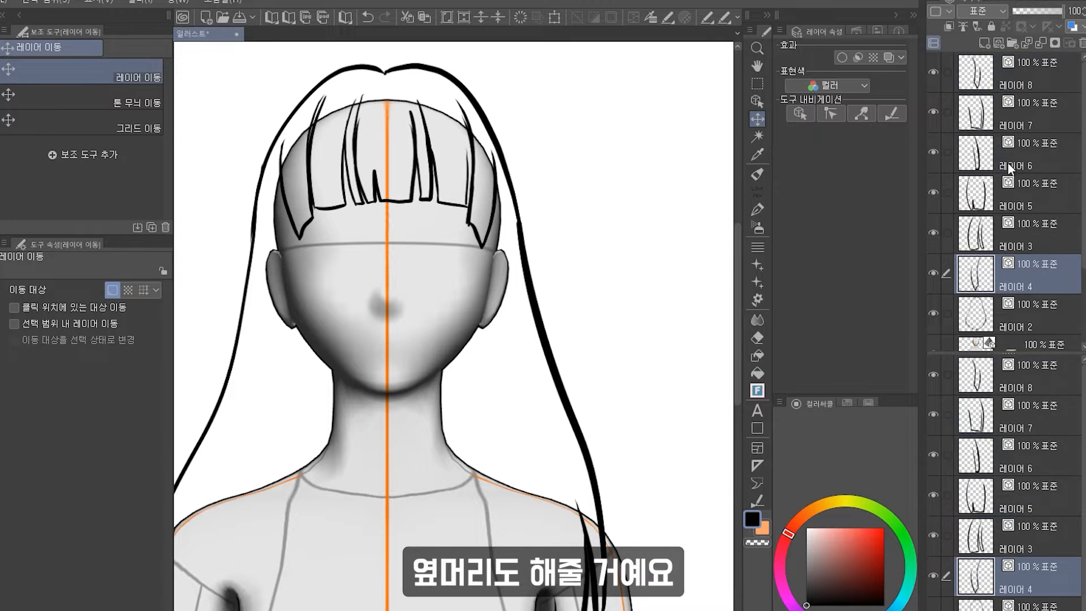
# Add a new layer at the top and draw a long side-hair strand down the left of the face.
pyautogui.click(998, 43)
pyautogui.moveTo(1024, 274); pyautogui.dragTo(1024, 59)
pyautogui.scroll(-3, 492, 419)
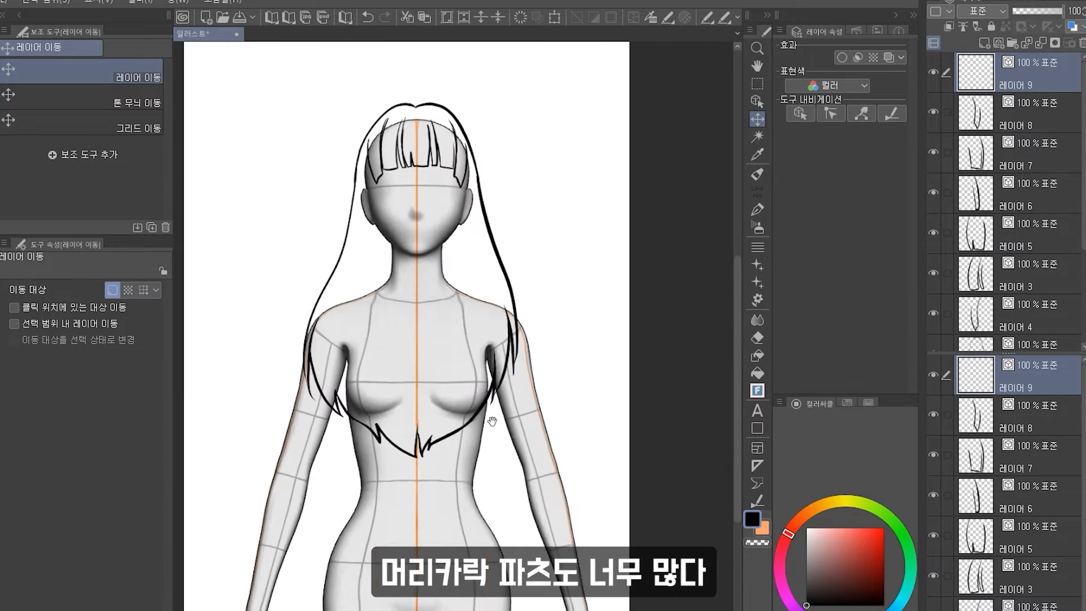
pyautogui.scroll(1, 492, 419)
pyautogui.click(756, 205)
pyautogui.moveTo(380, 173); pyautogui.dragTo(375, 410)
pyautogui.moveTo(375, 194)
pyautogui.mouseDown()
pyautogui.moveTo(357, 389)
pyautogui.moveTo(374, 406)
pyautogui.mouseUp()
pyautogui.hotkey('ctrl', 'z')
# On a new layer, draw a long side-hair strand down the right of the face.
pyautogui.click(998, 42)
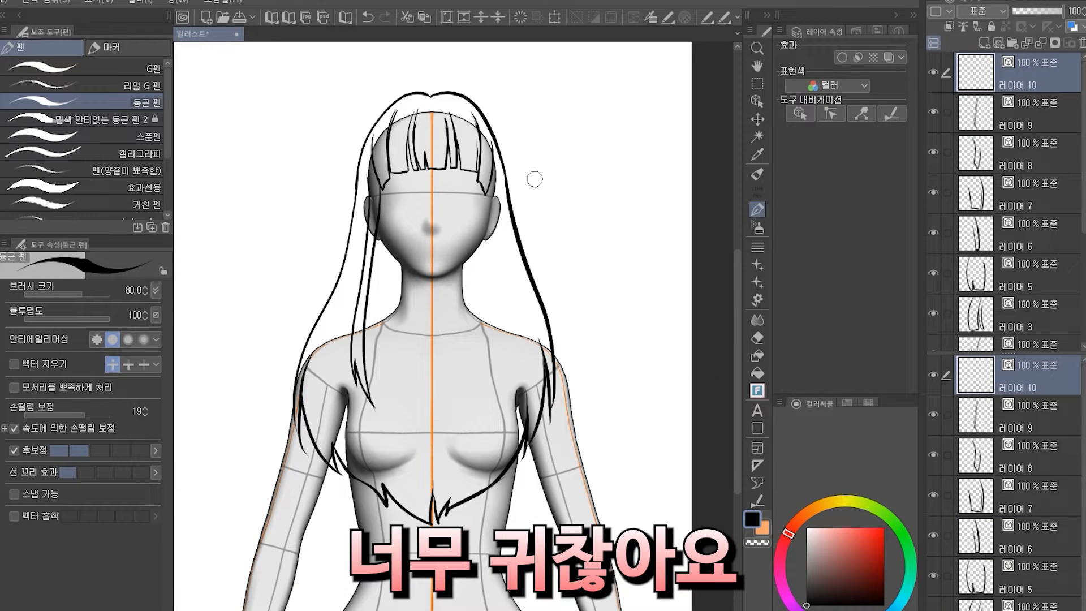
pyautogui.moveTo(491, 177); pyautogui.dragTo(485, 335)
pyautogui.hotkey('ctrl', 'z')
pyautogui.moveTo(486, 191); pyautogui.dragTo(495, 356)
pyautogui.moveTo(492, 178); pyautogui.dragTo(512, 410)
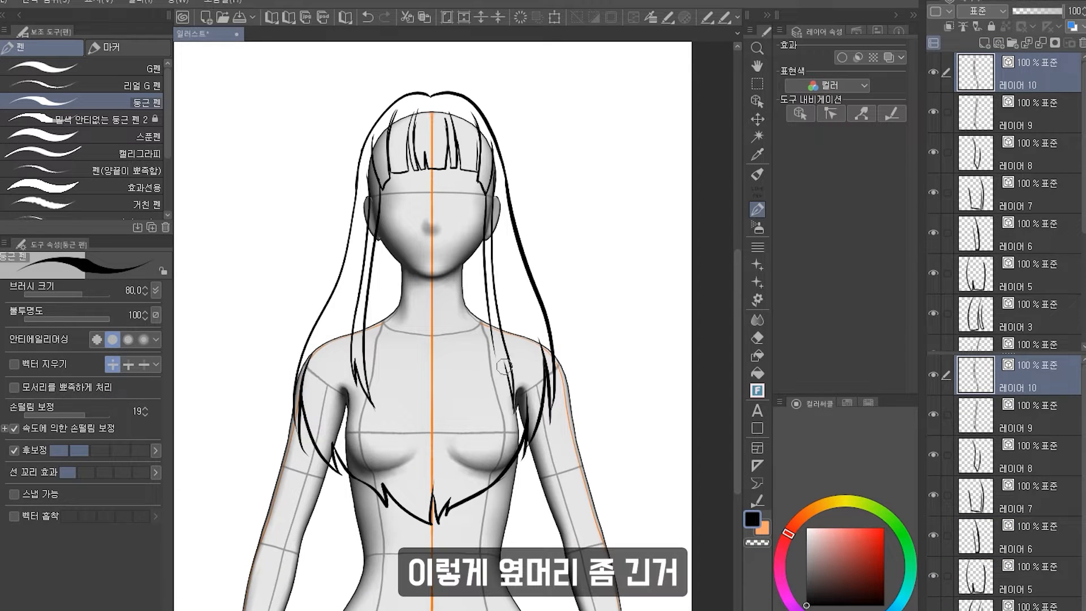
pyautogui.hotkey('ctrl', 'z')
pyautogui.moveTo(491, 326); pyautogui.dragTo(490, 423)
pyautogui.hotkey('ctrl', 'z')
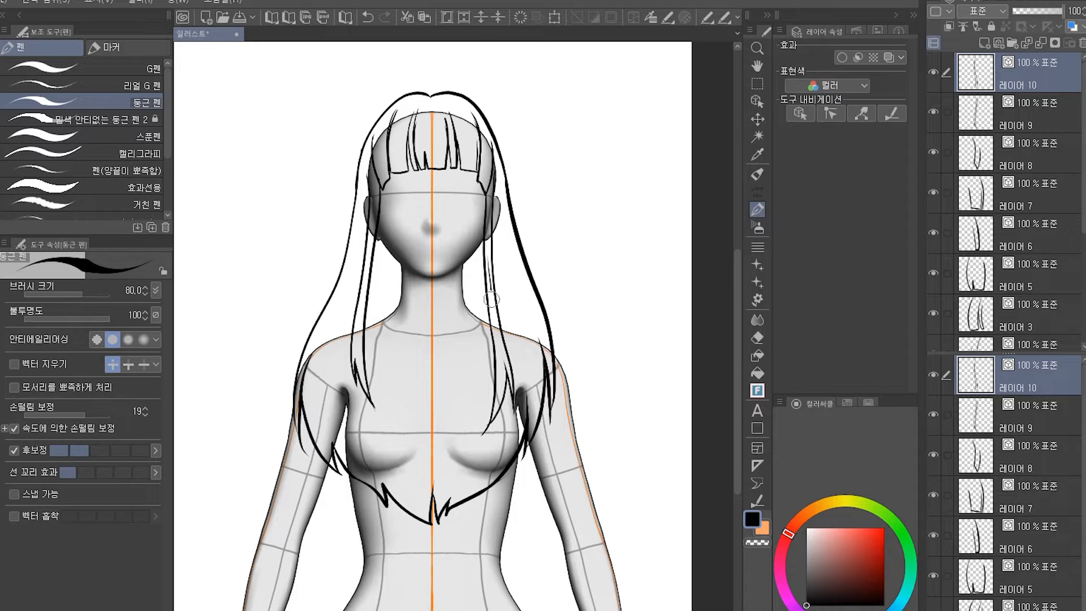
pyautogui.hotkey('ctrl', 'z')
pyautogui.moveTo(491, 299); pyautogui.dragTo(470, 402)
# Select layer 9 and draw an extra strand falling past the left shoulder.
pyautogui.click(962, 110)
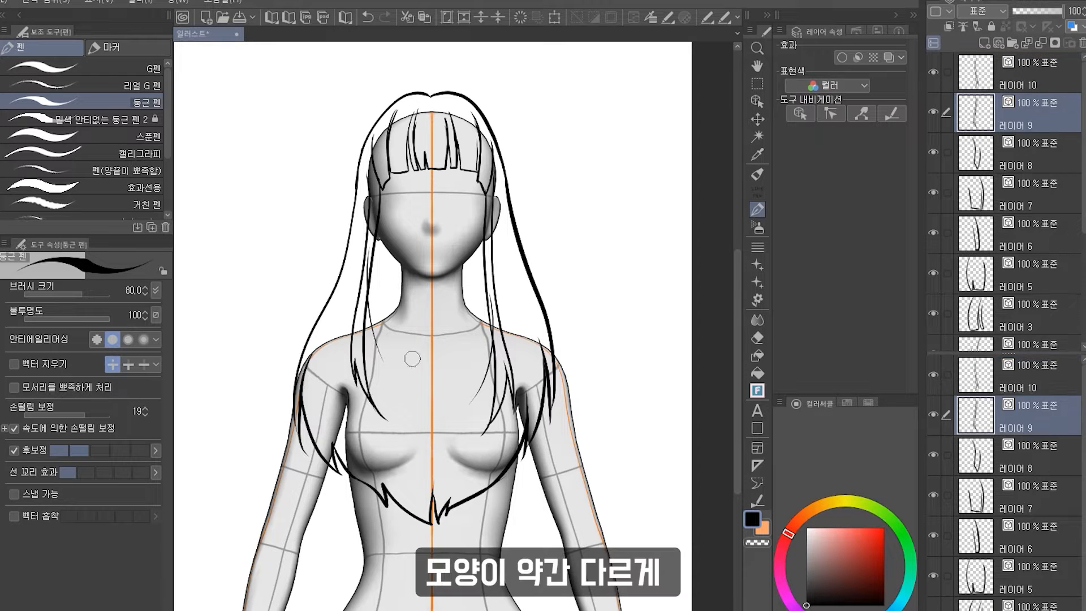
pyautogui.hotkey('ctrl', 'z')
pyautogui.moveTo(370, 243); pyautogui.dragTo(341, 365)
pyautogui.scroll(2, 523, 274)
pyautogui.scroll(-1, 523, 274)
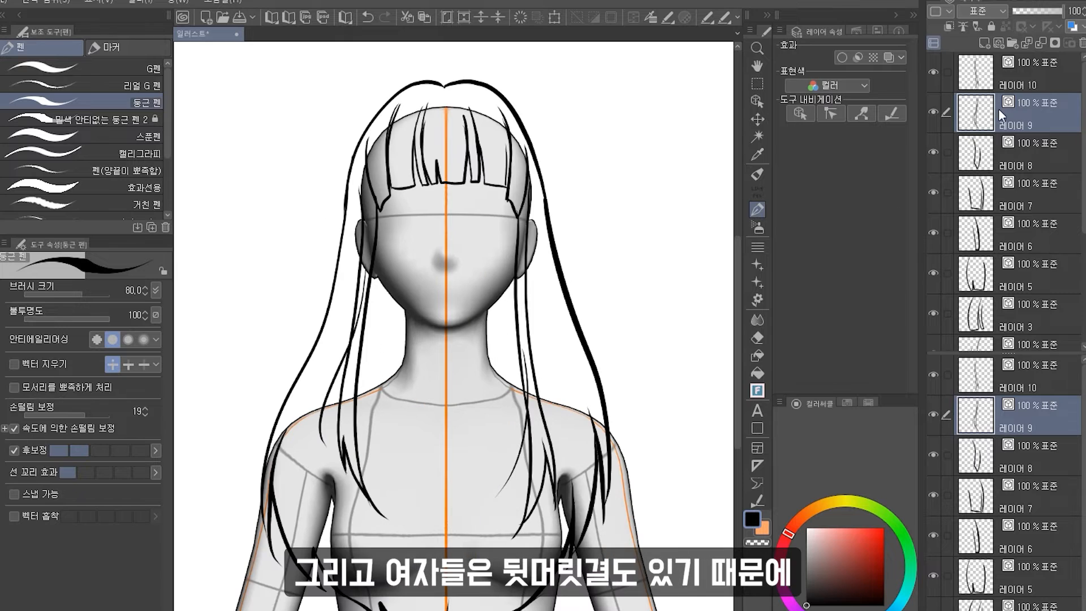
# On a new layer, draw a long strand beside the right side of the face.
pyautogui.click(999, 42)
pyautogui.moveTo(540, 195)
pyautogui.mouseDown()
pyautogui.moveTo(476, 215)
pyautogui.moveTo(502, 472)
pyautogui.mouseUp()
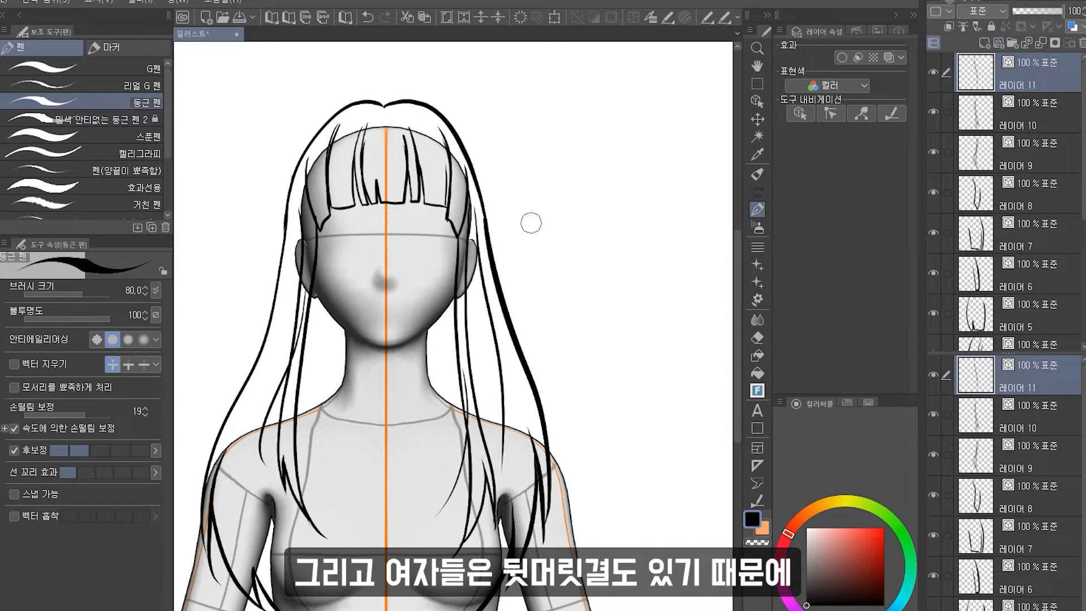
pyautogui.hotkey('ctrl', 'z')
pyautogui.moveTo(494, 249)
pyautogui.mouseDown()
pyautogui.moveTo(558, 157)
pyautogui.moveTo(567, 311)
pyautogui.moveTo(545, 438)
pyautogui.mouseUp()
# Hide layers 9 and 10 and draw a long strand down the right side to the chest.
pyautogui.click(933, 112)
pyautogui.click(934, 154)
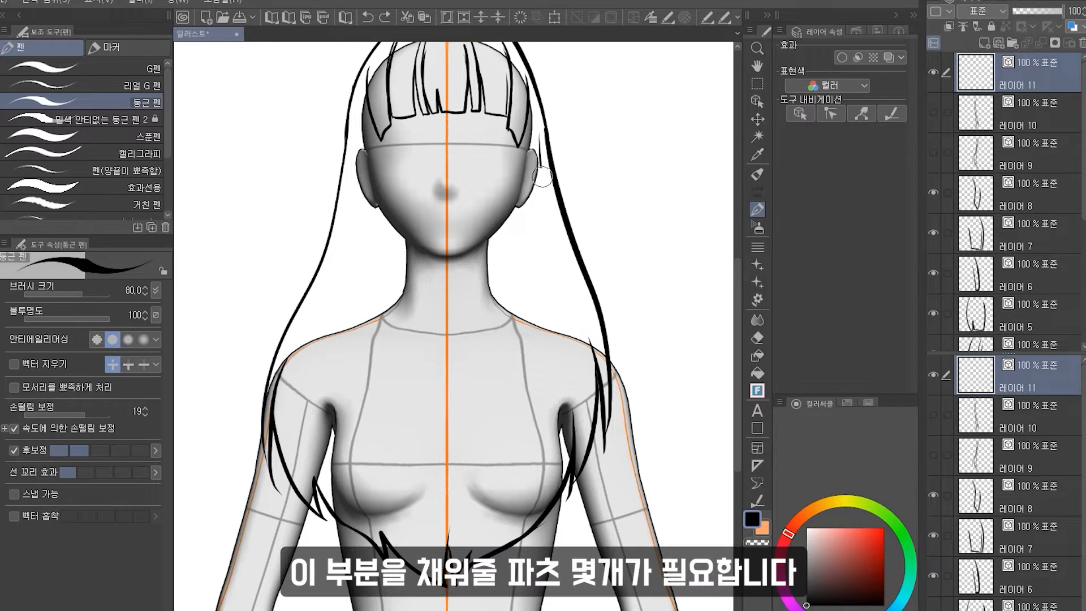
pyautogui.moveTo(536, 190)
pyautogui.mouseDown()
pyautogui.moveTo(534, 374)
pyautogui.moveTo(547, 427)
pyautogui.mouseUp()
pyautogui.hotkey('ctrl', 'z')
pyautogui.moveTo(523, 137); pyautogui.dragTo(530, 481)
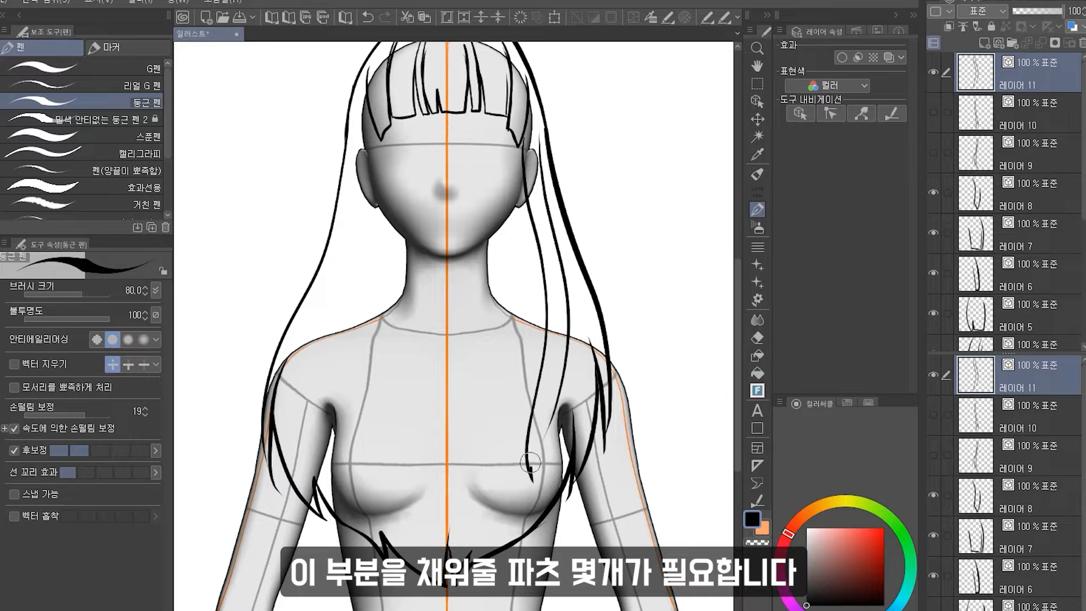
pyautogui.moveTo(534, 428); pyautogui.dragTo(541, 483)
pyautogui.moveTo(565, 390); pyautogui.dragTo(542, 496)
# On a new layer, draw a long strand on the left side falling past the shoulder.
pyautogui.hotkey('ctrl', 'shift', 'n')
pyautogui.moveTo(362, 134)
pyautogui.mouseDown()
pyautogui.moveTo(344, 448)
pyautogui.moveTo(358, 436)
pyautogui.moveTo(351, 338)
pyautogui.moveTo(368, 486)
pyautogui.mouseUp()
pyautogui.hotkey('ctrl', 'z')
pyautogui.hotkey('ctrl', 'z')
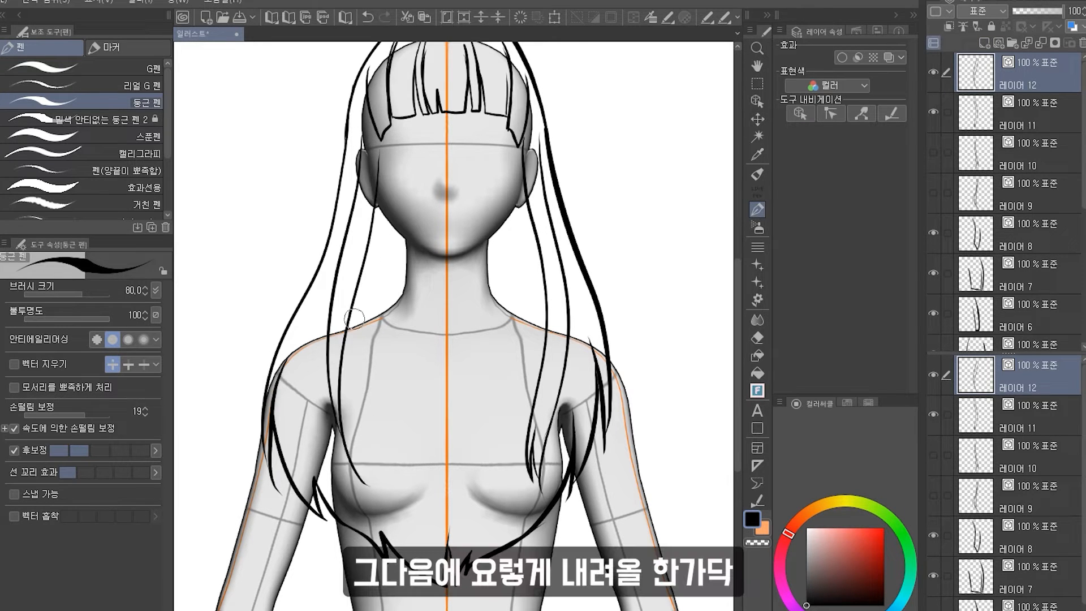
pyautogui.moveTo(366, 221); pyautogui.dragTo(343, 456)
# On a new layer, draw a strand falling down the middle-left of the chest.
pyautogui.click(998, 43)
pyautogui.moveTo(476, 308); pyautogui.dragTo(536, 262)
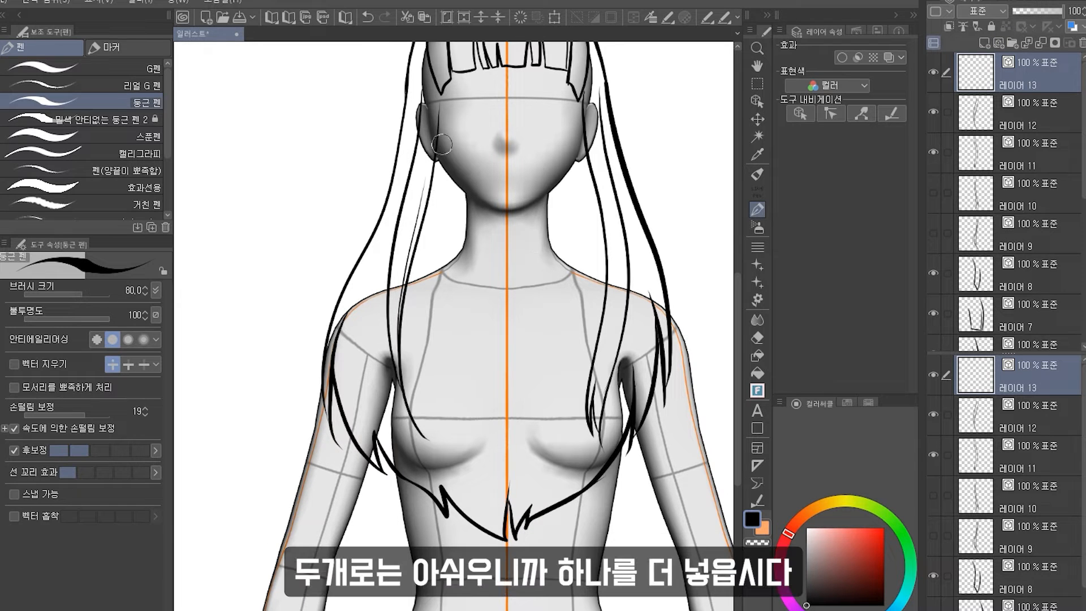
pyautogui.moveTo(441, 133); pyautogui.dragTo(468, 392)
pyautogui.hotkey('ctrl', 'z')
pyautogui.moveTo(473, 127); pyautogui.dragTo(490, 468)
pyautogui.moveTo(448, 350); pyautogui.dragTo(474, 456)
pyautogui.hotkey('ctrl', 'z')
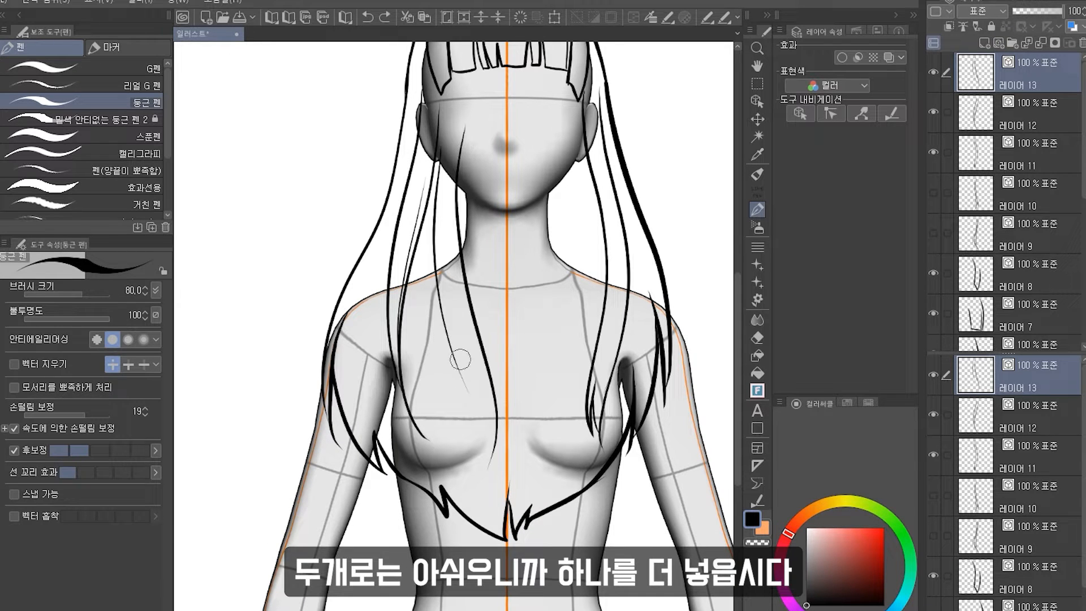
pyautogui.moveTo(463, 377); pyautogui.dragTo(475, 456)
pyautogui.hotkey('ctrl', 'z')
pyautogui.moveTo(455, 356)
pyautogui.mouseDown()
pyautogui.moveTo(461, 492)
pyautogui.moveTo(479, 387)
pyautogui.mouseUp()
pyautogui.moveTo(475, 477)
pyautogui.mouseDown()
pyautogui.moveTo(492, 413)
pyautogui.moveTo(497, 432)
pyautogui.moveTo(494, 406)
pyautogui.moveTo(478, 478)
pyautogui.mouseUp()
pyautogui.hotkey('ctrl', 'z')
pyautogui.hotkey('ctrl', 'z')
pyautogui.hotkey('ctrl', 'z')
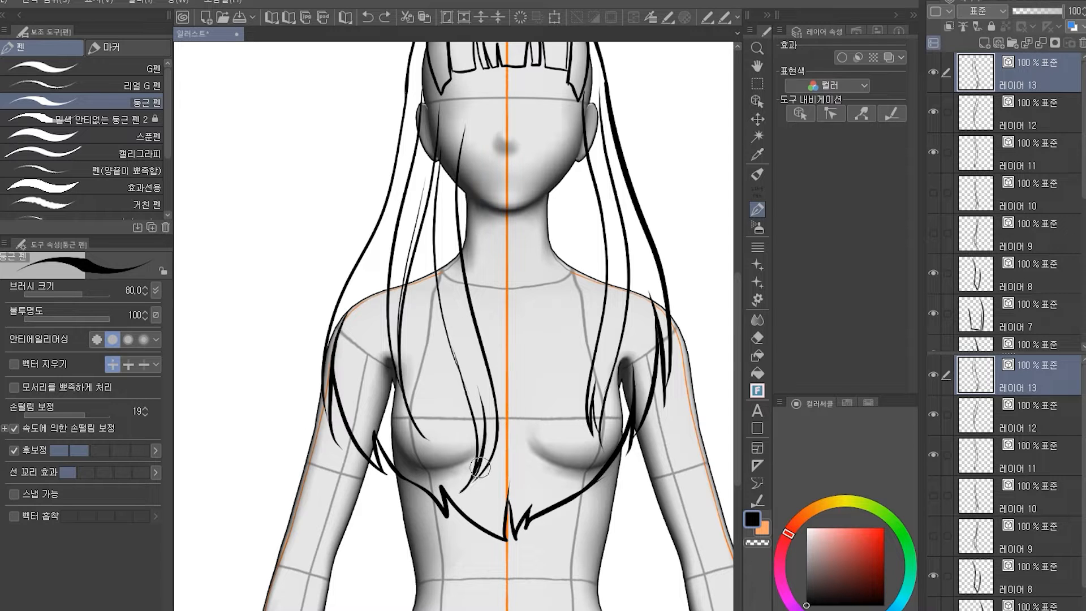
# On a new layer, draw thin decorative windblown strands flaring out to the right.
pyautogui.click(999, 43)
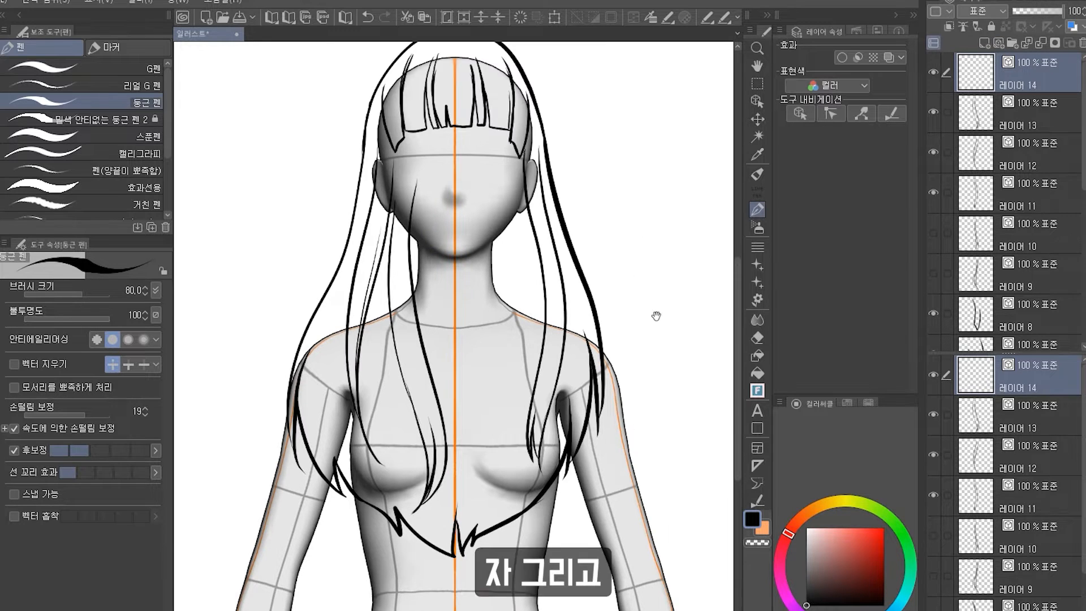
pyautogui.moveTo(654, 315); pyautogui.dragTo(584, 348)
pyautogui.moveTo(459, 138); pyautogui.dragTo(563, 403)
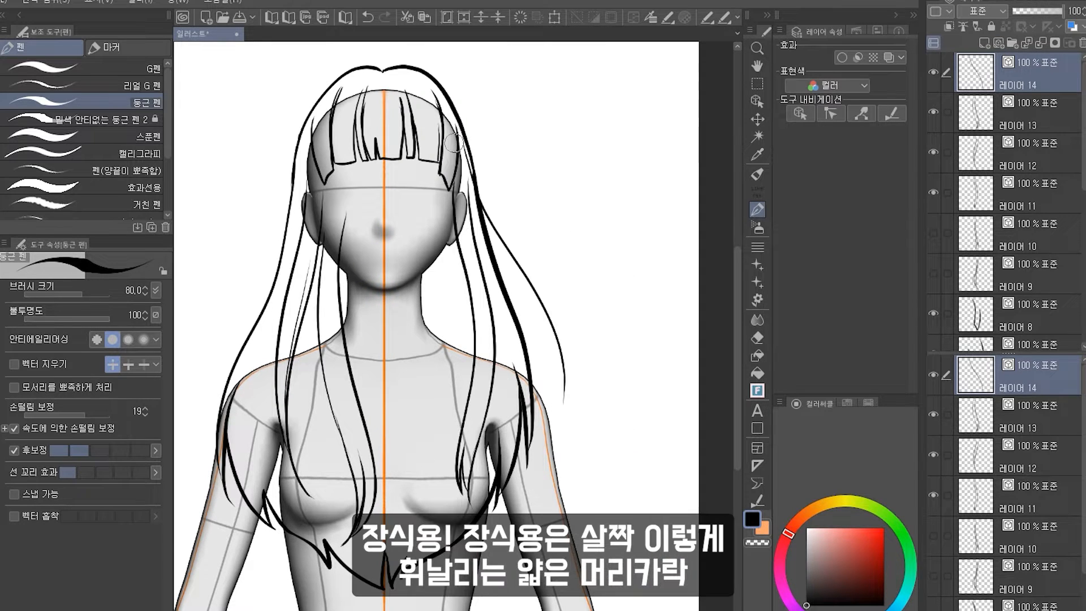
pyautogui.moveTo(553, 339); pyautogui.dragTo(543, 430)
pyautogui.moveTo(569, 184); pyautogui.dragTo(664, 162)
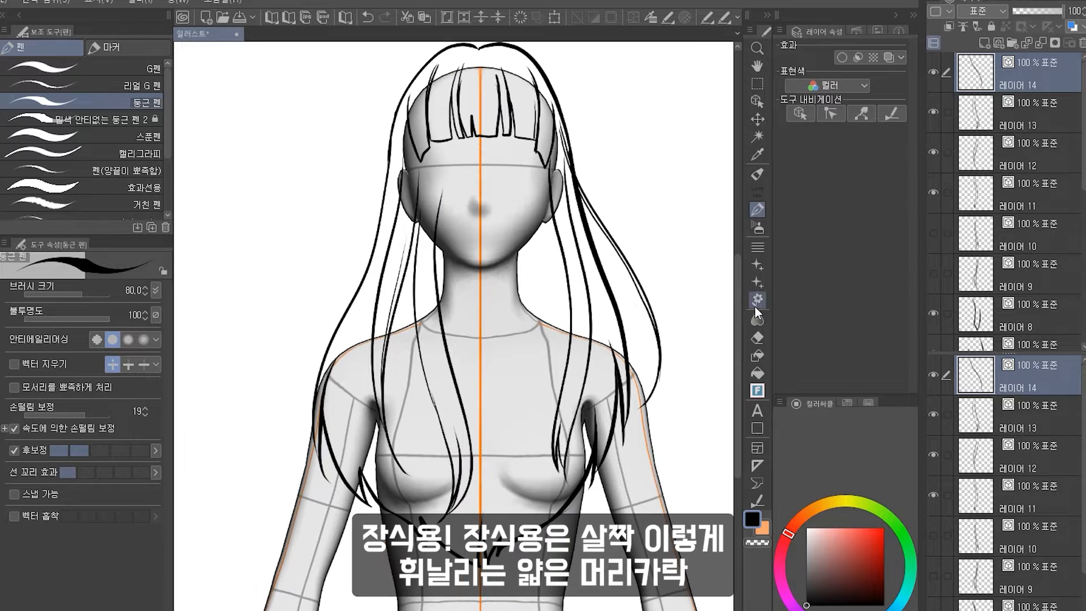
# On a new layer, draw a thin decorative strand flowing out over the left shoulder.
pyautogui.click(757, 337)
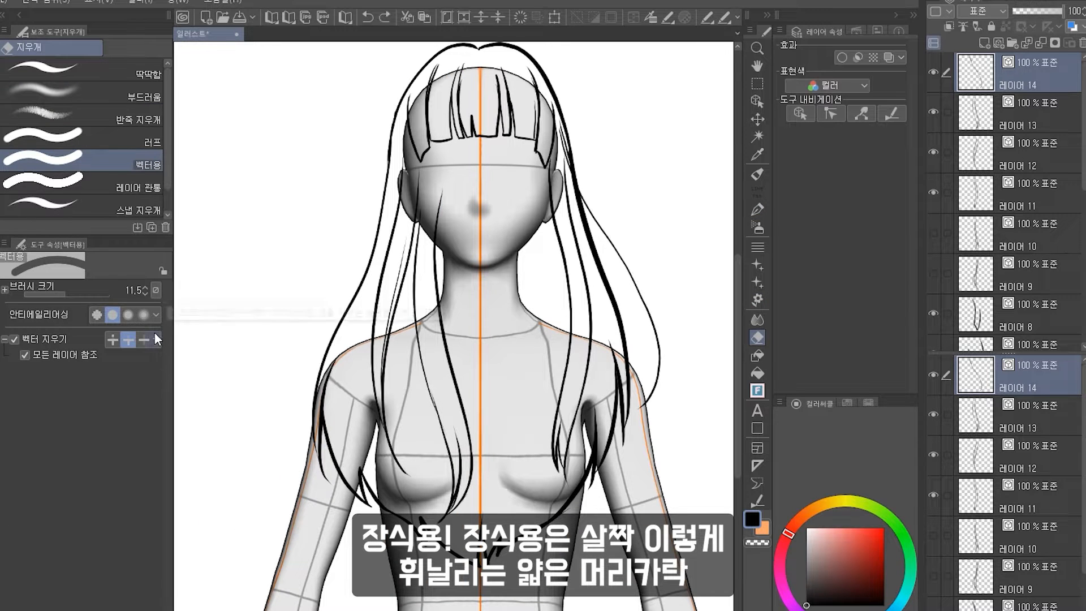
pyautogui.click(758, 209)
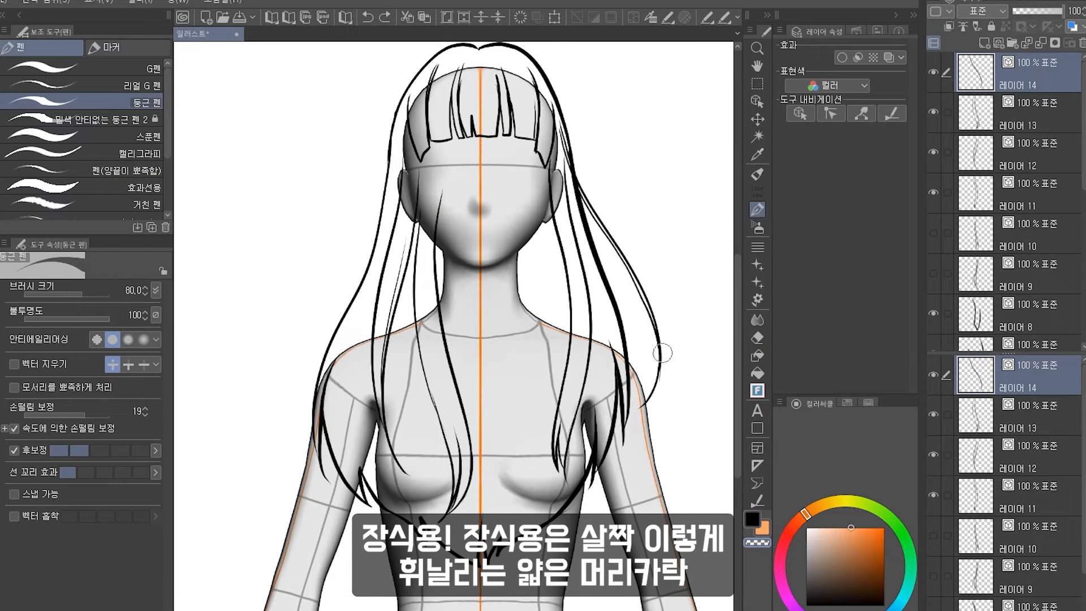
pyautogui.click(999, 43)
pyautogui.moveTo(437, 201); pyautogui.dragTo(508, 198)
pyautogui.press('c')
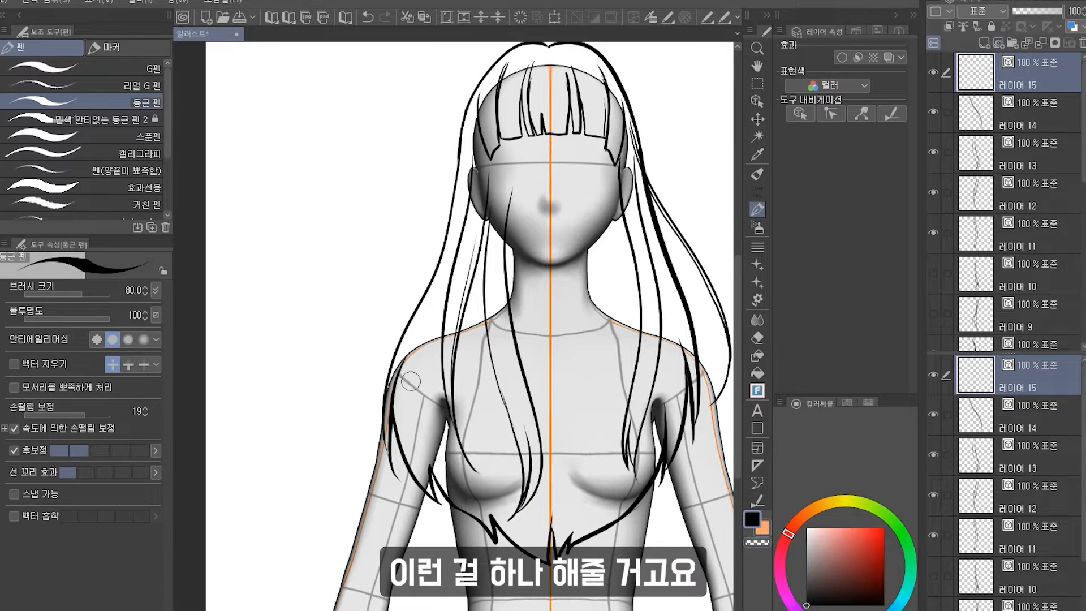
pyautogui.moveTo(465, 125); pyautogui.dragTo(397, 405)
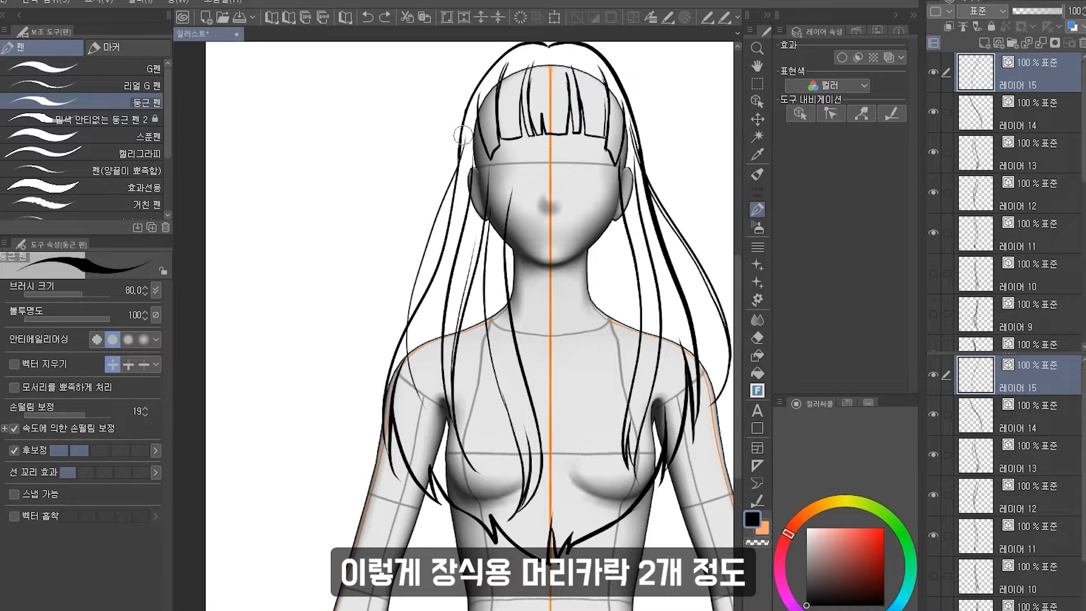
# Hide the 3D drawing figure to view the hair lineart on its own.
pyautogui.click(757, 101)
pyautogui.moveTo(496, 182); pyautogui.dragTo(494, 180)
pyautogui.click(757, 193)
pyautogui.scroll(-2, 574, 192)
pyautogui.moveTo(574, 192); pyautogui.dragTo(492, 201)
pyautogui.scroll(-3, 982, 155)
pyautogui.moveTo(933, 155); pyautogui.dragTo(933, 194)
pyautogui.scroll(-3, 503, 166)
pyautogui.scroll(-5, 999, 299)
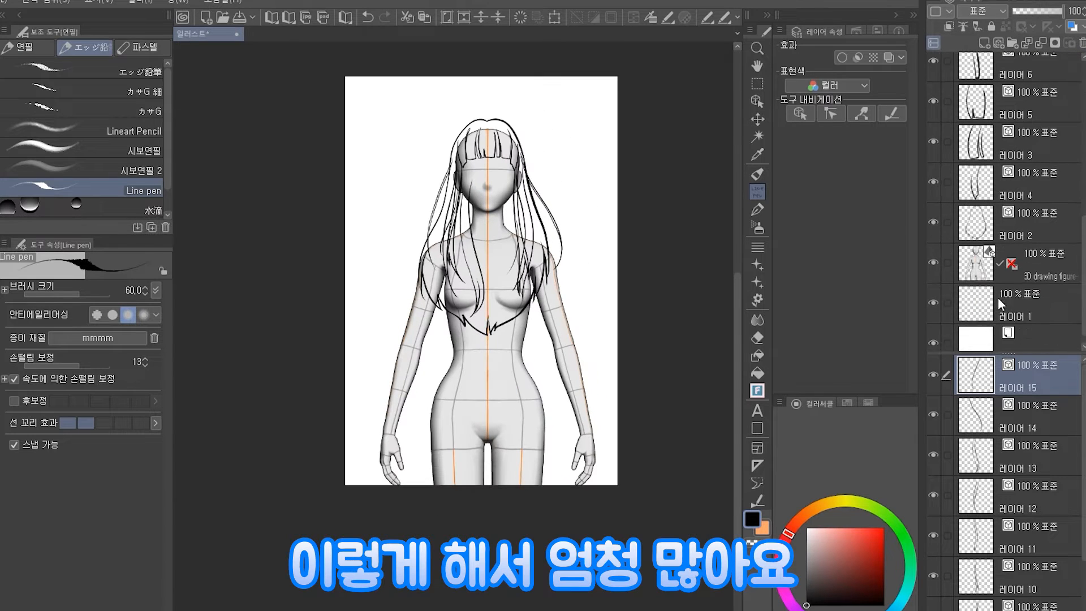
pyautogui.click(932, 251)
pyautogui.scroll(-2, 501, 166)
pyautogui.scroll(5, 525, 165)
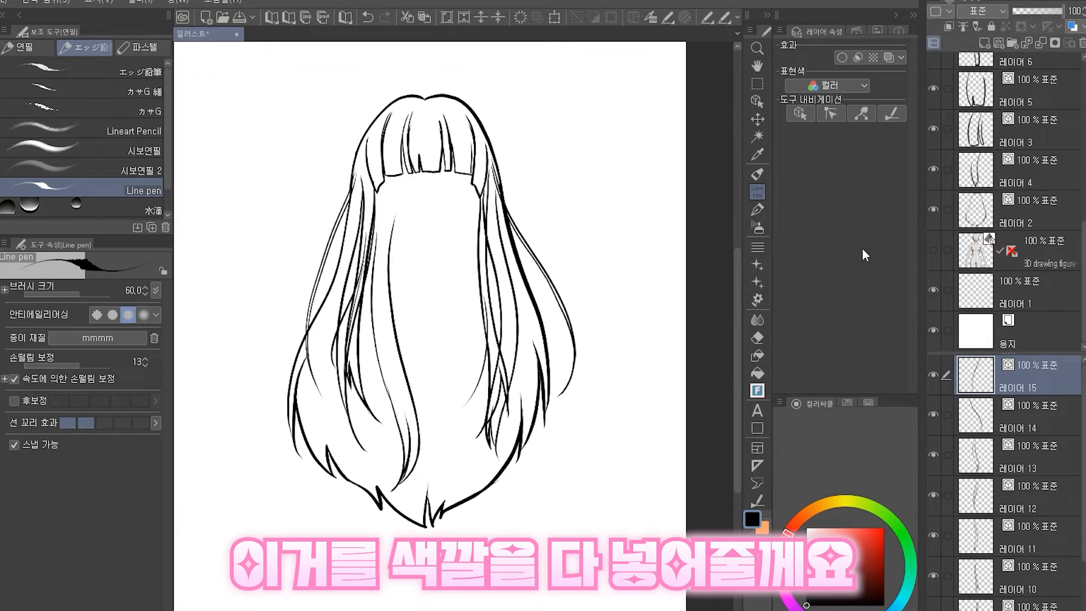
# Hide all the strand layers so only the back hair outline remains visible.
pyautogui.moveTo(934, 378); pyautogui.dragTo(934, 576)
pyautogui.scroll(-3, 1015, 422)
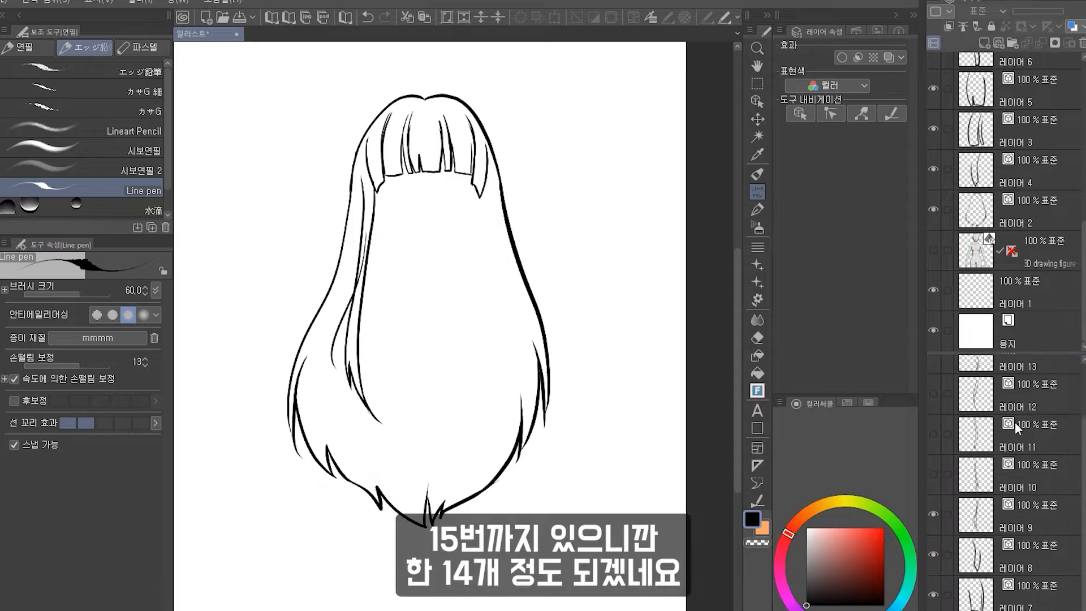
pyautogui.moveTo(932, 465); pyautogui.dragTo(933, 610)
pyautogui.scroll(-3, 984, 576)
pyautogui.moveTo(933, 543); pyautogui.dragTo(932, 584)
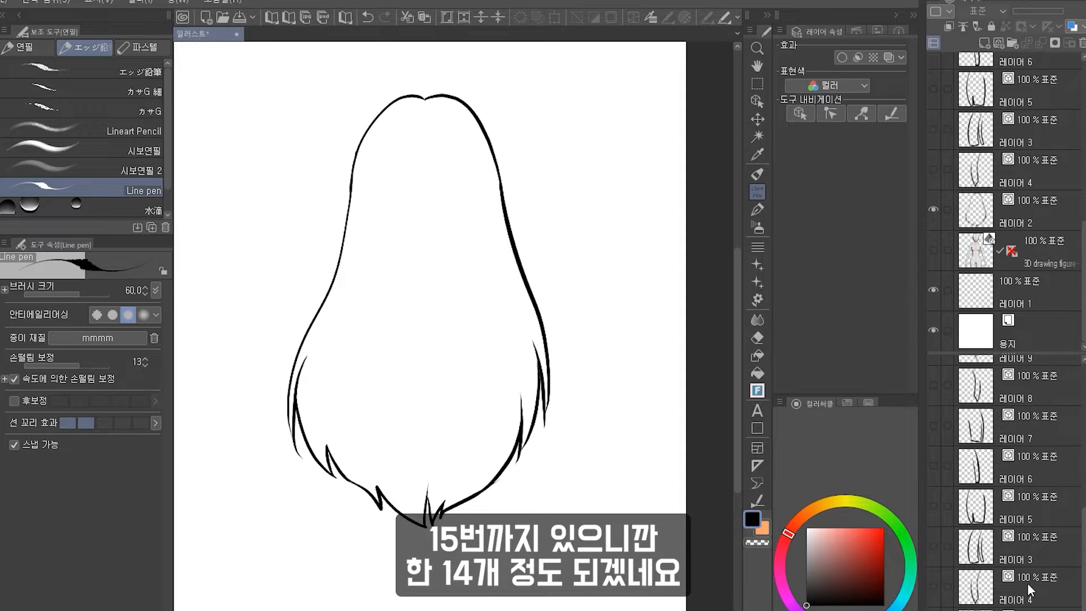
# On a new raster layer beneath the back hair, fill the hair shape with light orange.
pyautogui.scroll(-2, 1040, 565)
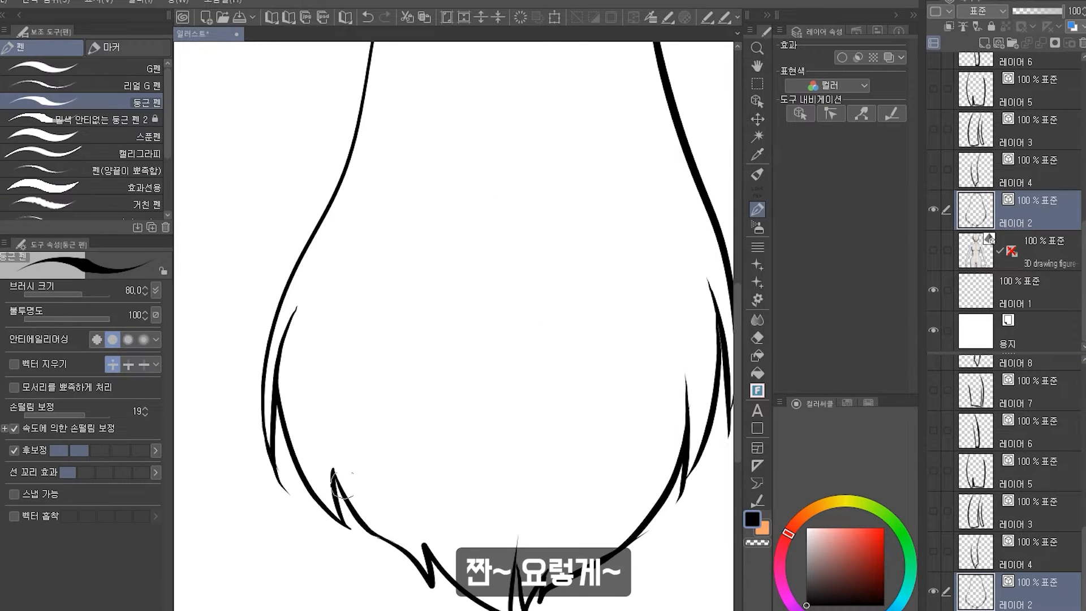
pyautogui.scroll(-1, 343, 485)
pyautogui.scroll(1, 429, 481)
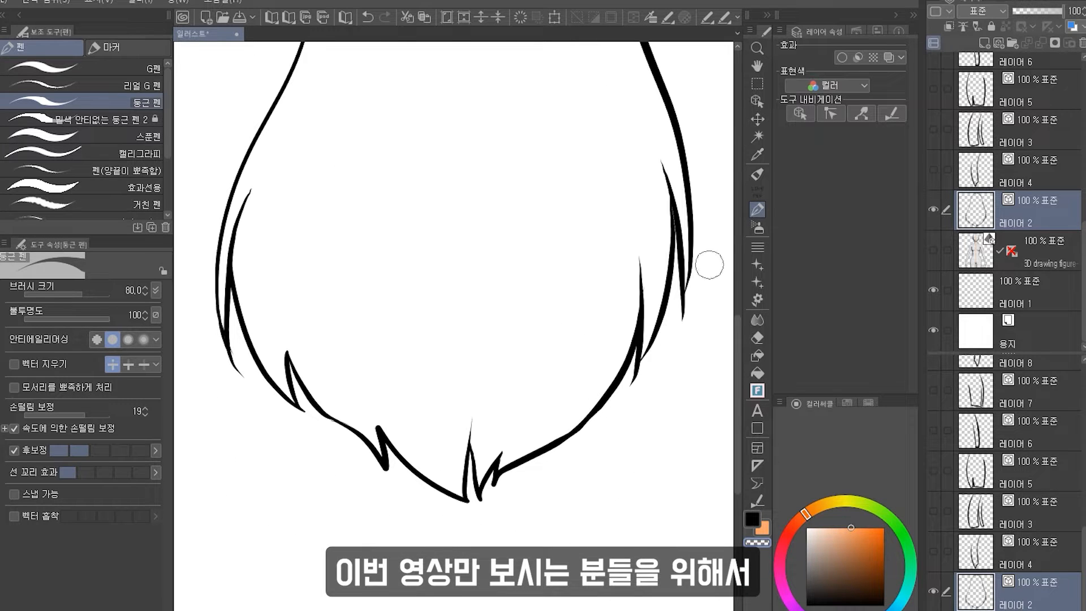
pyautogui.press('x')
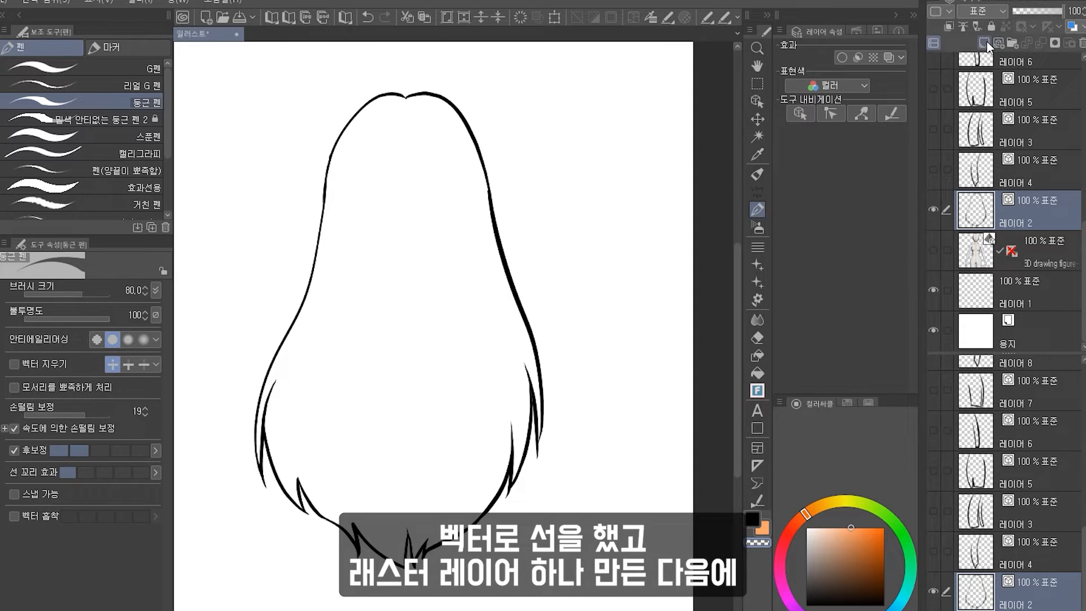
pyautogui.click(984, 43)
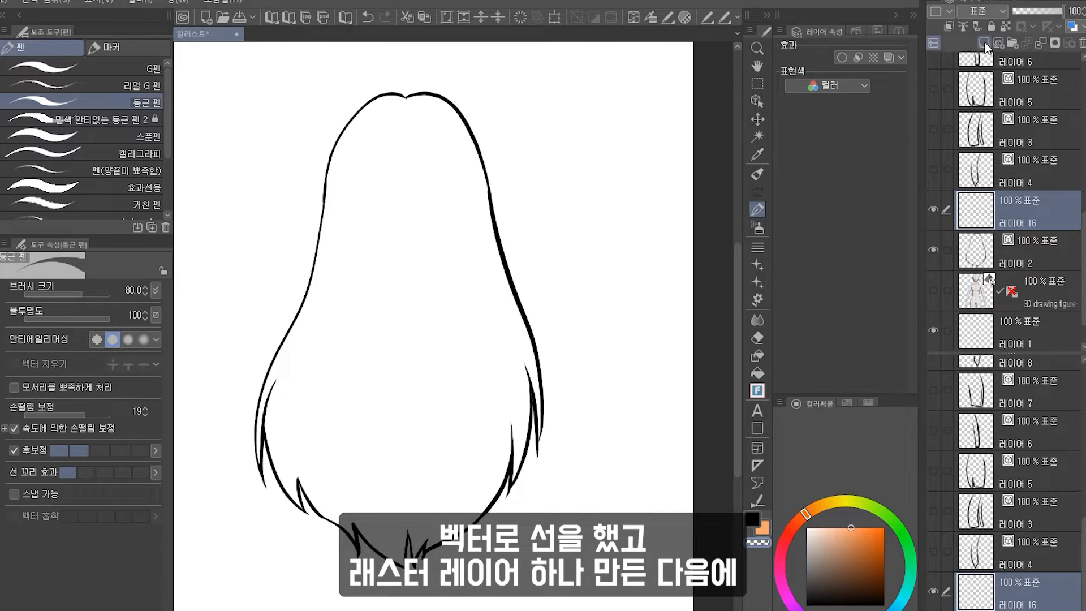
pyautogui.moveTo(1041, 230); pyautogui.dragTo(1043, 261)
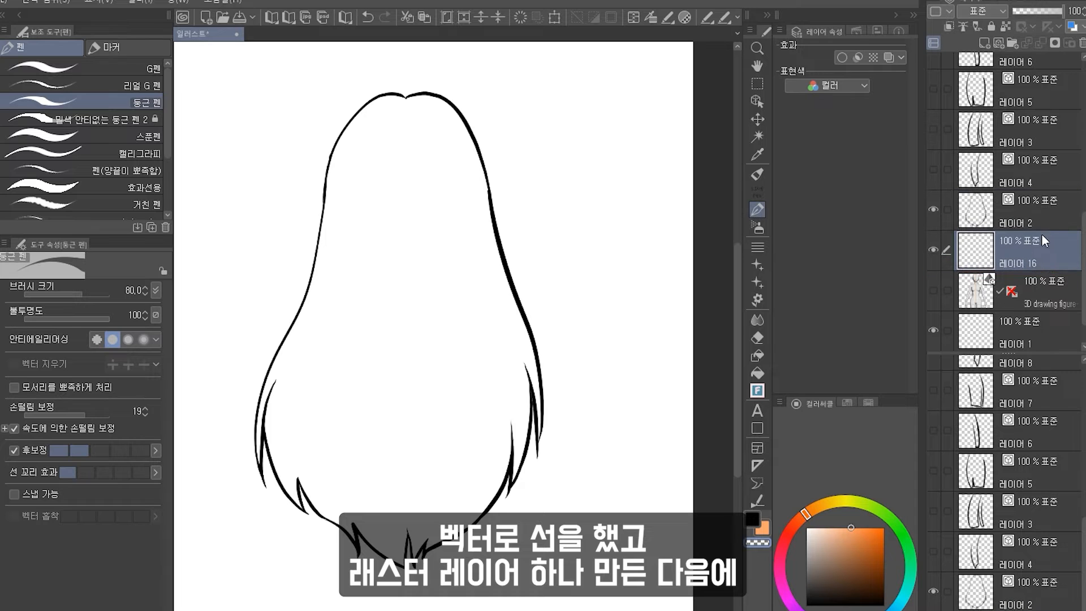
pyautogui.press('g')
pyautogui.click(405, 382)
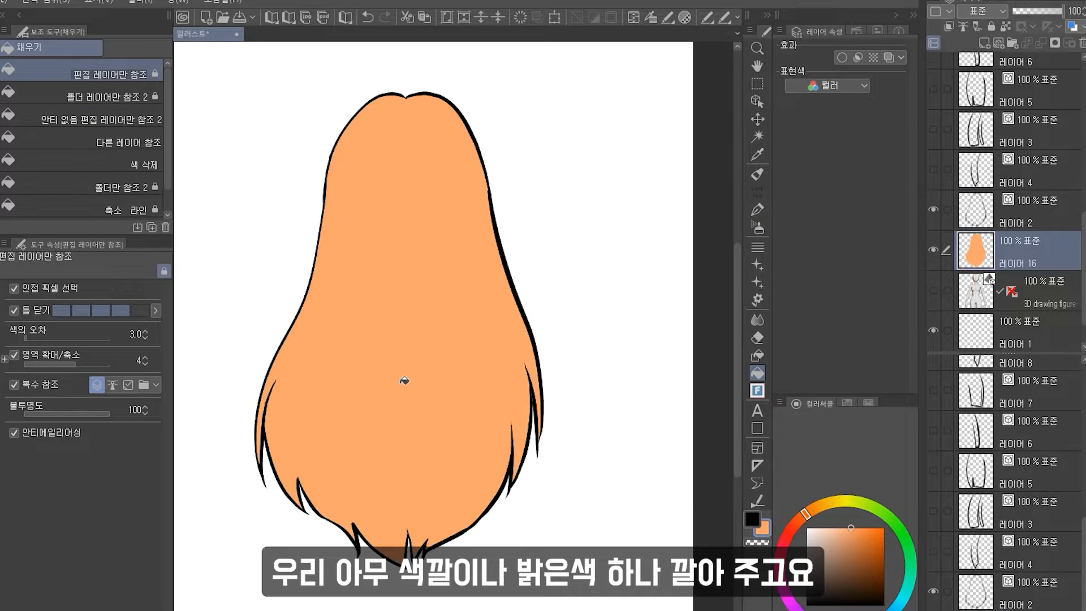
pyautogui.scroll(-2, 404, 382)
pyautogui.scroll(1, 358, 313)
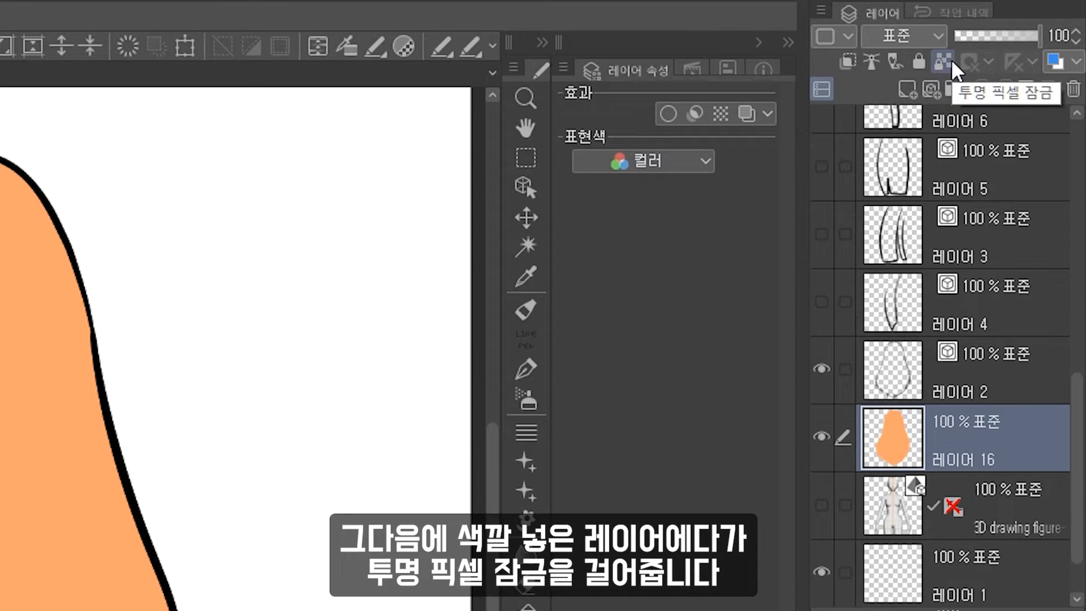
# Lock transparent pixels on the orange hair fill layer and prepare the pen with a dark colour.
pyautogui.click(951, 59)
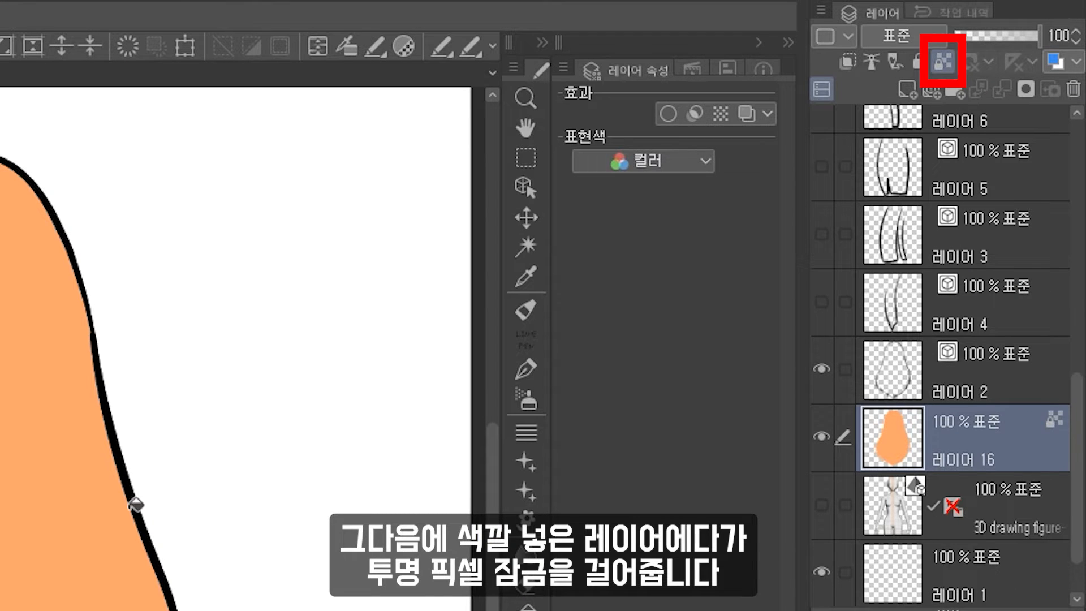
pyautogui.click(530, 368)
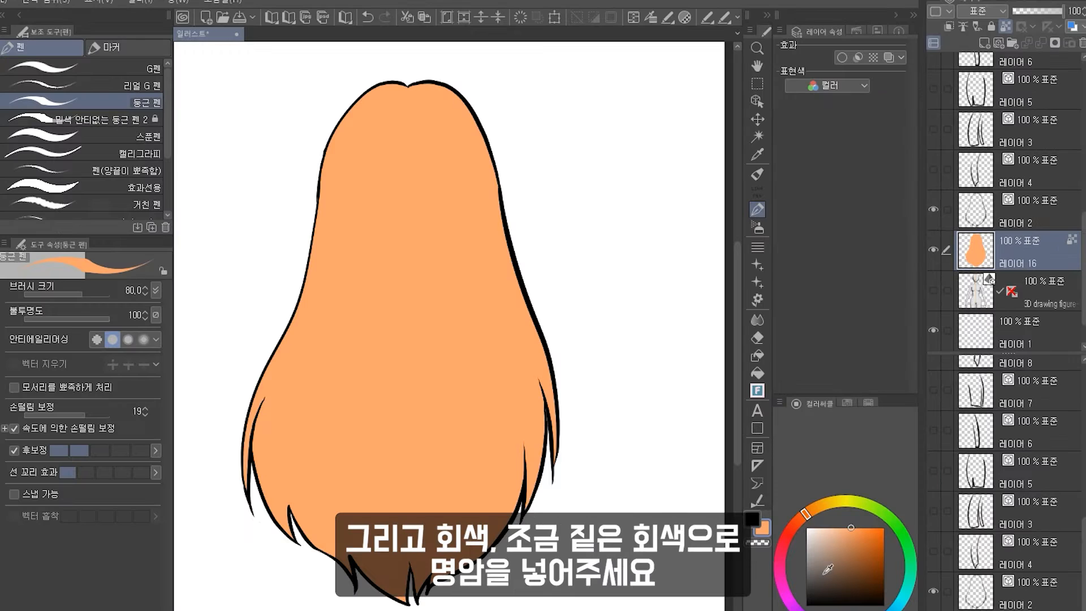
pyautogui.moveTo(828, 569); pyautogui.dragTo(813, 578)
pyautogui.moveTo(569, 437); pyautogui.dragTo(611, 422)
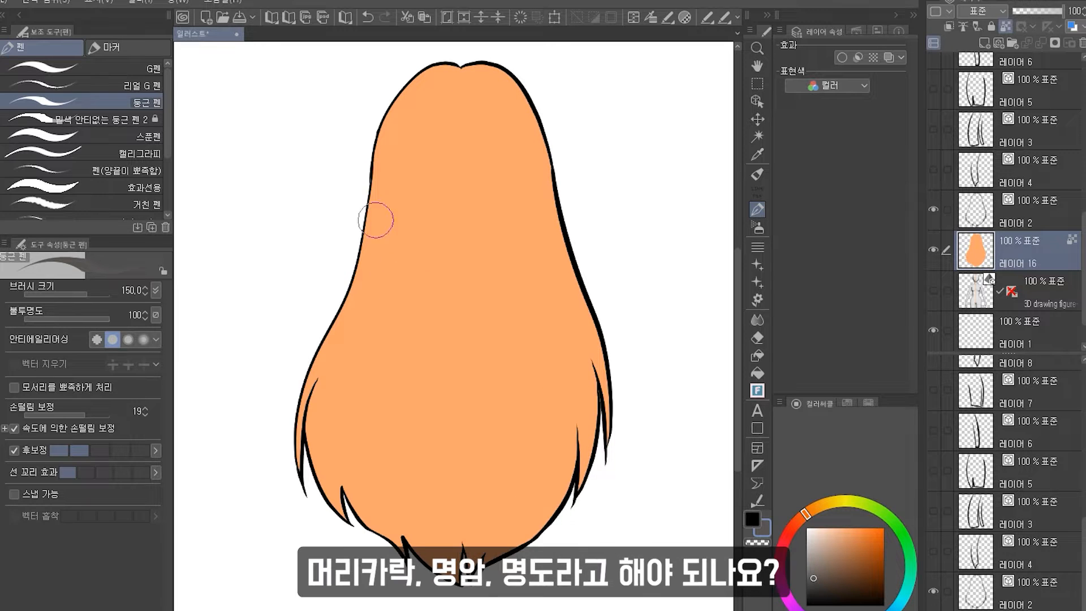
# Paint dark gray shading strokes down the hair and fill the central area with dark gray.
pyautogui.moveTo(376, 219); pyautogui.dragTo(334, 530)
pyautogui.hotkey('ctrl', 'z')
pyautogui.click(933, 291)
pyautogui.click(934, 291)
pyautogui.moveTo(402, 157); pyautogui.dragTo(380, 537)
pyautogui.moveTo(395, 279); pyautogui.dragTo(394, 530)
pyautogui.hotkey('ctrl', 'z')
pyautogui.moveTo(412, 278)
pyautogui.mouseDown()
pyautogui.moveTo(416, 554)
pyautogui.moveTo(362, 481)
pyautogui.mouseUp()
pyautogui.moveTo(373, 272); pyautogui.dragTo(342, 512)
pyautogui.moveTo(328, 350)
pyautogui.mouseDown()
pyautogui.moveTo(351, 532)
pyautogui.moveTo(325, 360)
pyautogui.moveTo(325, 504)
pyautogui.mouseUp()
pyautogui.hotkey('ctrl', 'z')
pyautogui.moveTo(464, 287); pyautogui.dragTo(447, 572)
pyautogui.moveTo(402, 316)
pyautogui.mouseDown()
pyautogui.moveTo(429, 206)
pyautogui.moveTo(526, 247)
pyautogui.mouseUp()
pyautogui.moveTo(529, 244); pyautogui.dragTo(493, 564)
pyautogui.moveTo(542, 484); pyautogui.dragTo(523, 551)
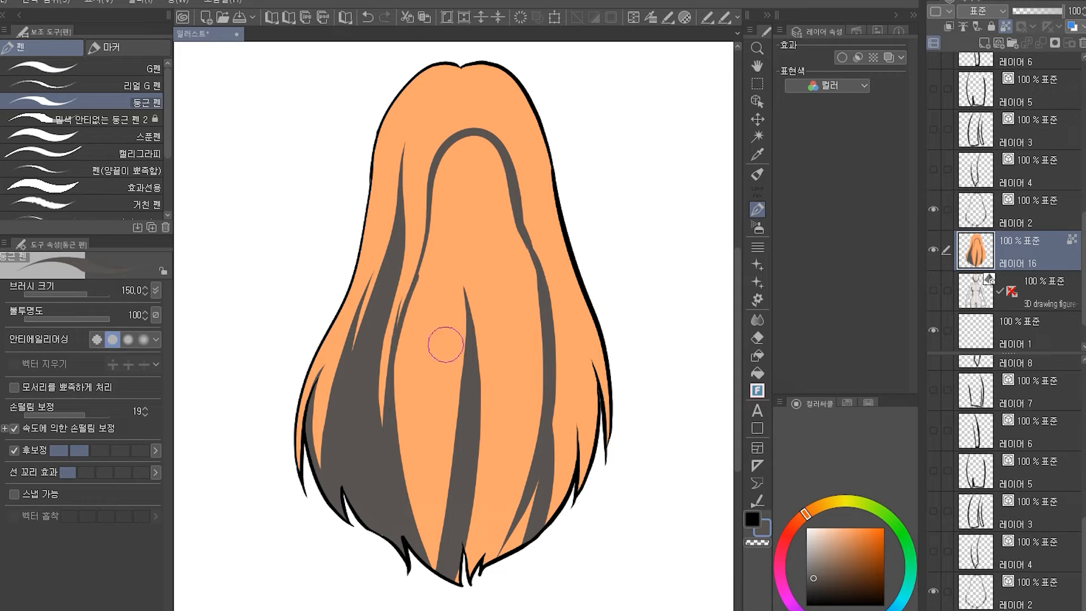
pyautogui.press('g')
pyautogui.click(515, 375)
# Paint light orange strands along the hair flow over the dark central area.
pyautogui.press('p')
pyautogui.moveTo(532, 503); pyautogui.dragTo(522, 537)
pyautogui.moveTo(520, 146); pyautogui.dragTo(553, 390)
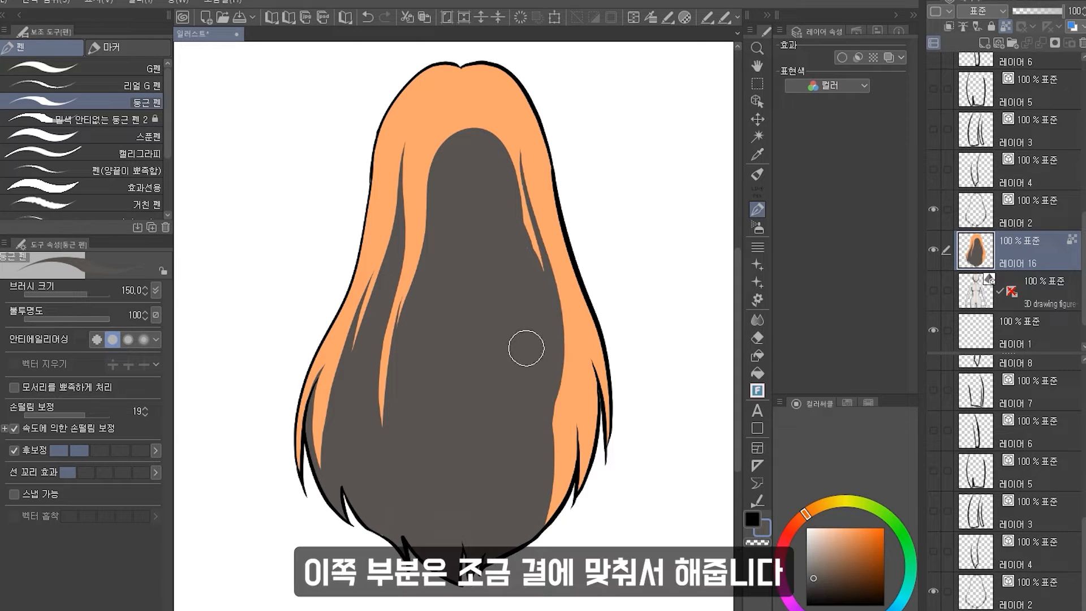
pyautogui.moveTo(529, 240); pyautogui.dragTo(567, 467)
pyautogui.moveTo(571, 326); pyautogui.dragTo(572, 466)
pyautogui.moveTo(558, 266); pyautogui.dragTo(598, 439)
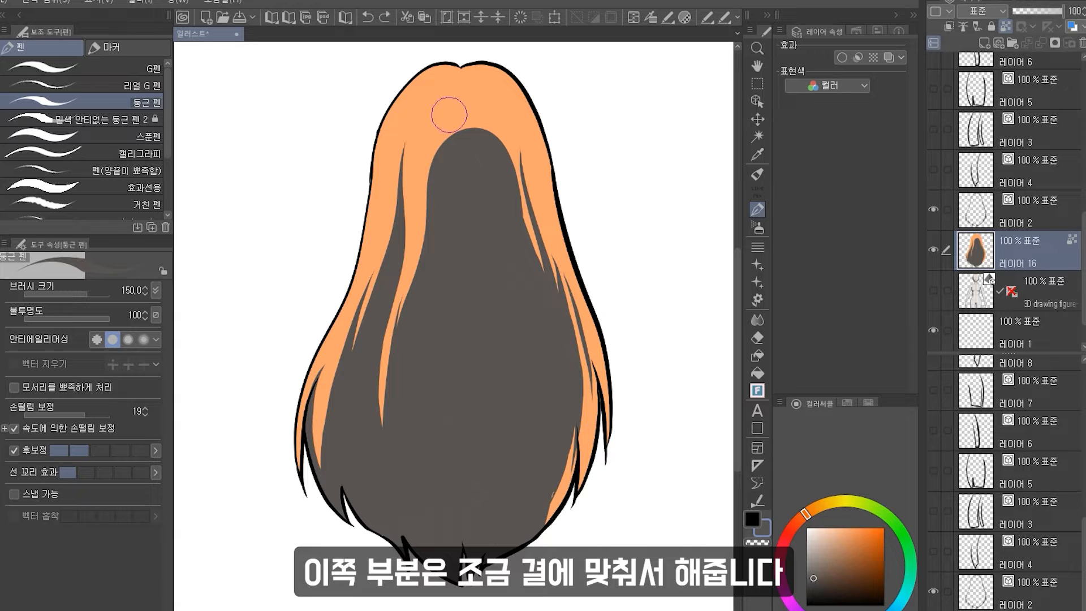
pyautogui.moveTo(444, 115); pyautogui.dragTo(408, 286)
pyautogui.moveTo(518, 120); pyautogui.dragTo(537, 208)
pyautogui.hotkey('ctrl', 'z')
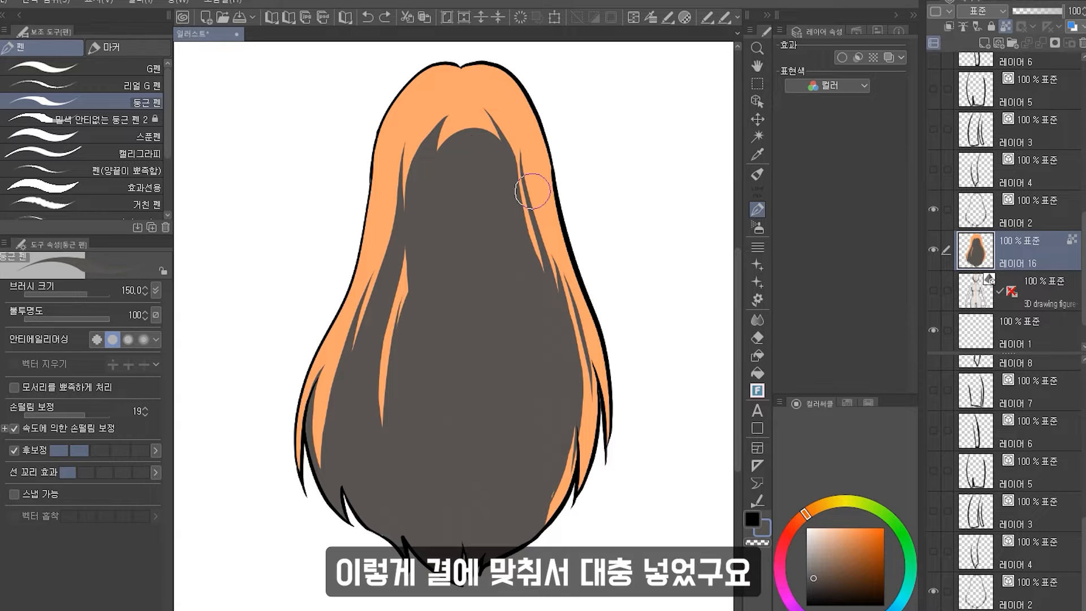
pyautogui.scroll(-6, 537, 210)
pyautogui.scroll(5, 526, 213)
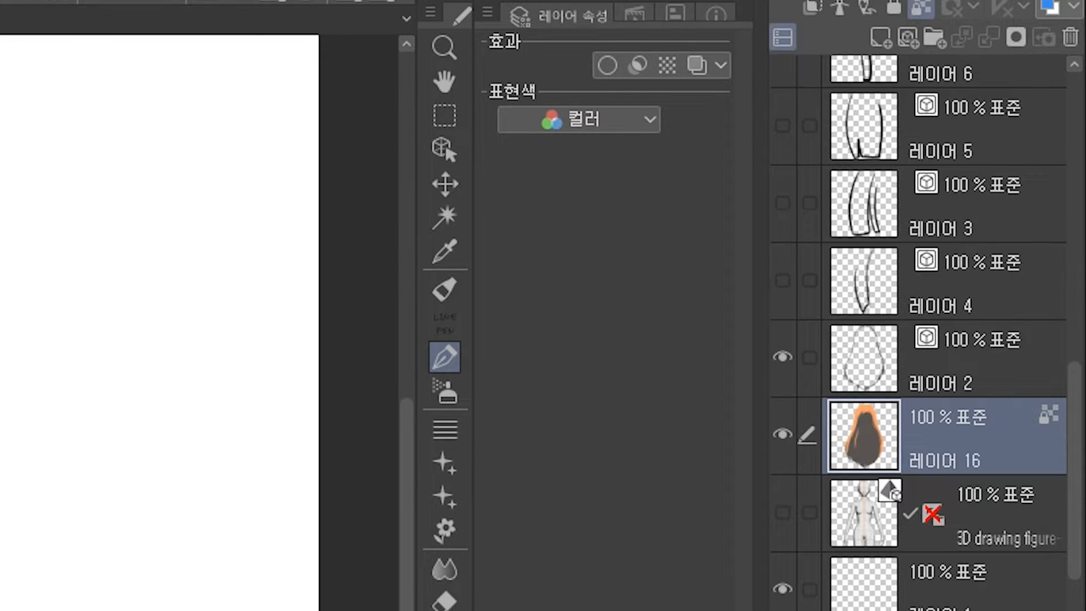
# Set the hair fill layer's expression colour to Gray and apply the previewed expression colour.
pyautogui.click(614, 126)
pyautogui.click(629, 180)
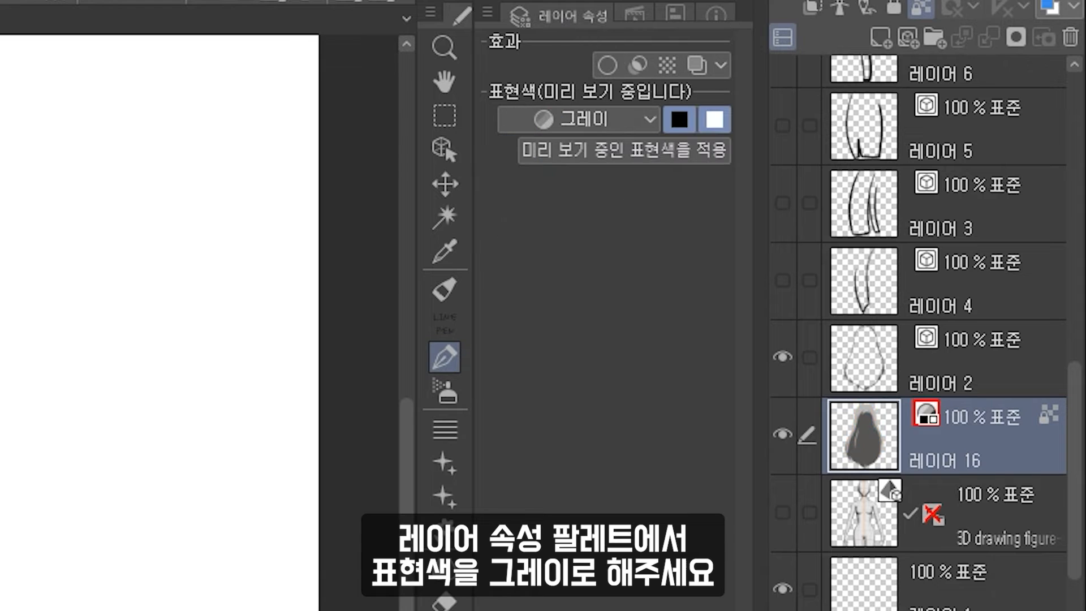
pyautogui.click(671, 153)
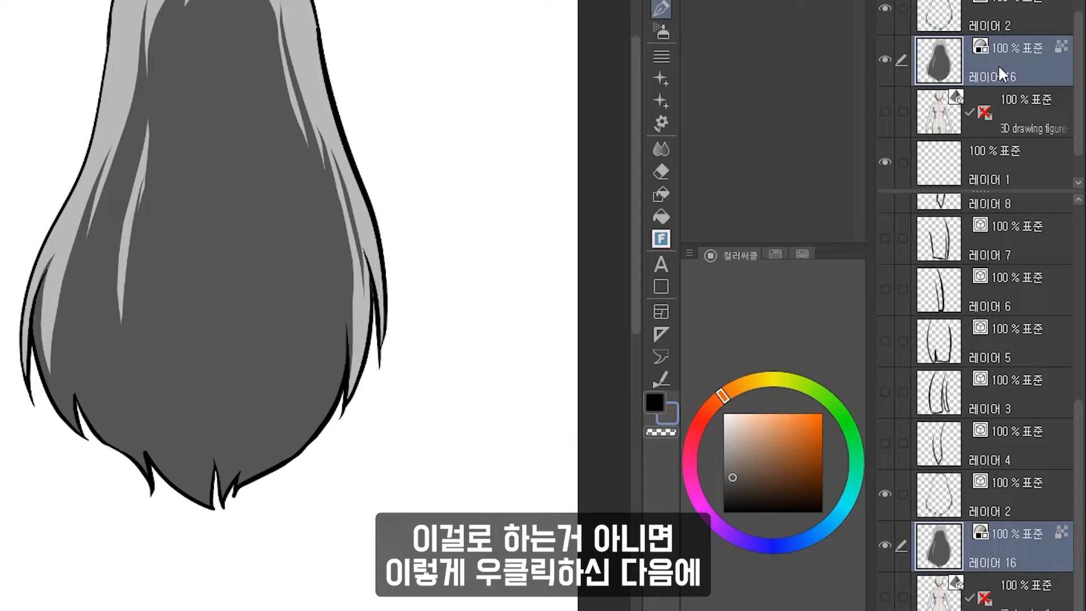
# Convert the hair fill layer to a raster layer with Gray expression colour, keeping the original layer.
pyautogui.rightClick(1040, 63)
pyautogui.click(986, 389)
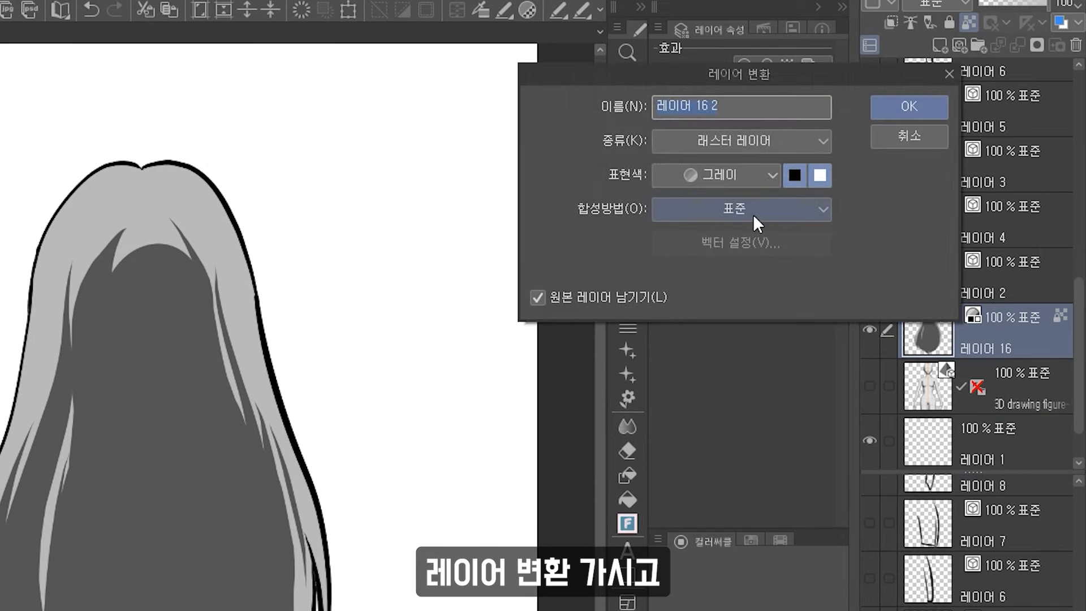
pyautogui.click(711, 178)
pyautogui.click(720, 178)
pyautogui.click(927, 106)
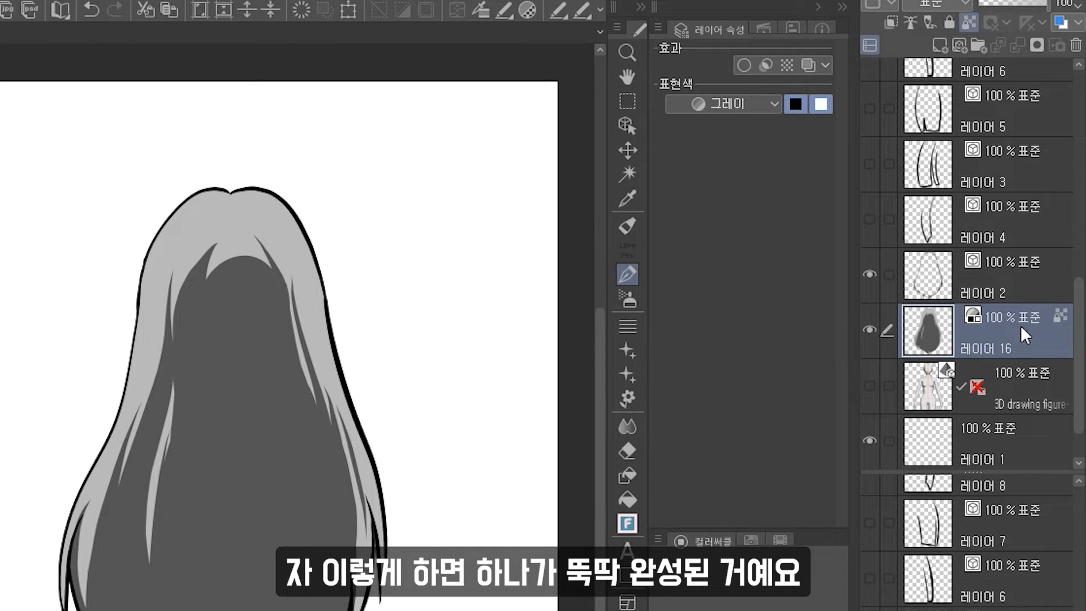
# Rename the hair fill layer as 여자 머리카락.
pyautogui.doubleClick(1018, 336)
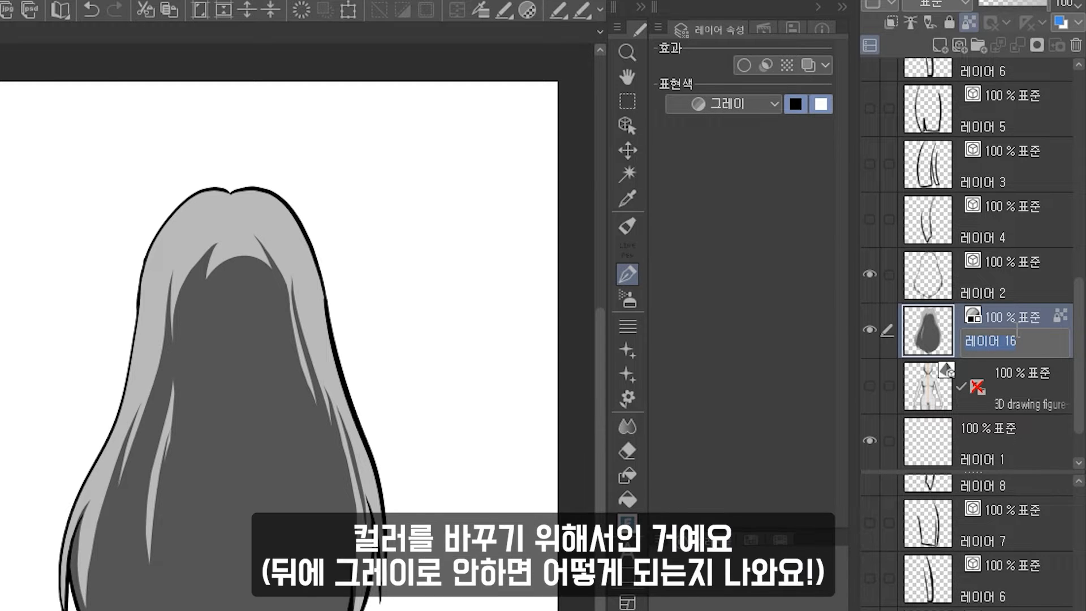
pyautogui.write('머리카락')
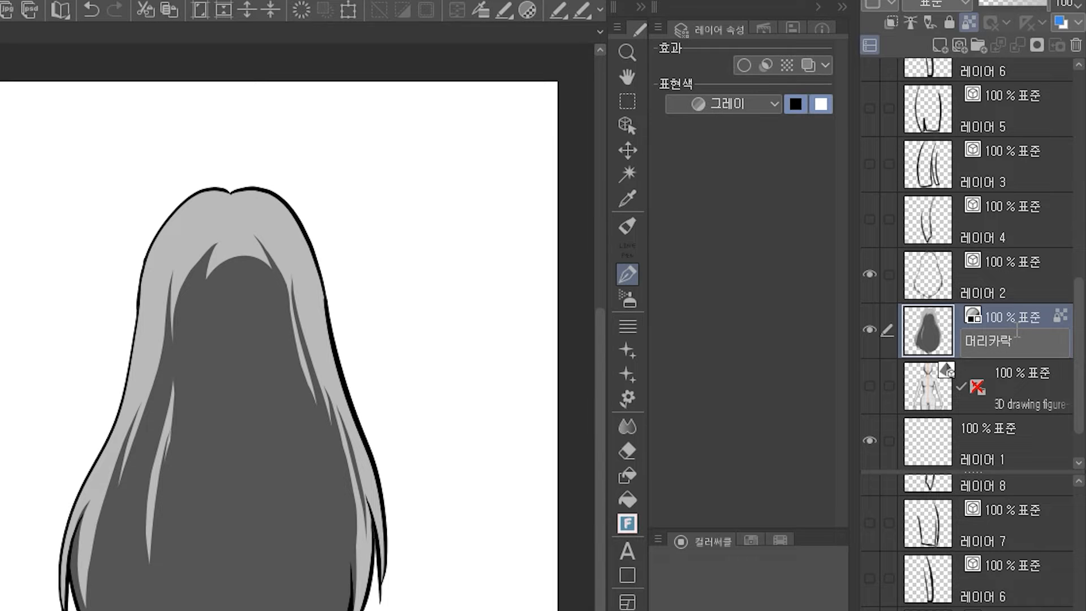
pyautogui.write('자 머리카락')
pyautogui.press('Return')
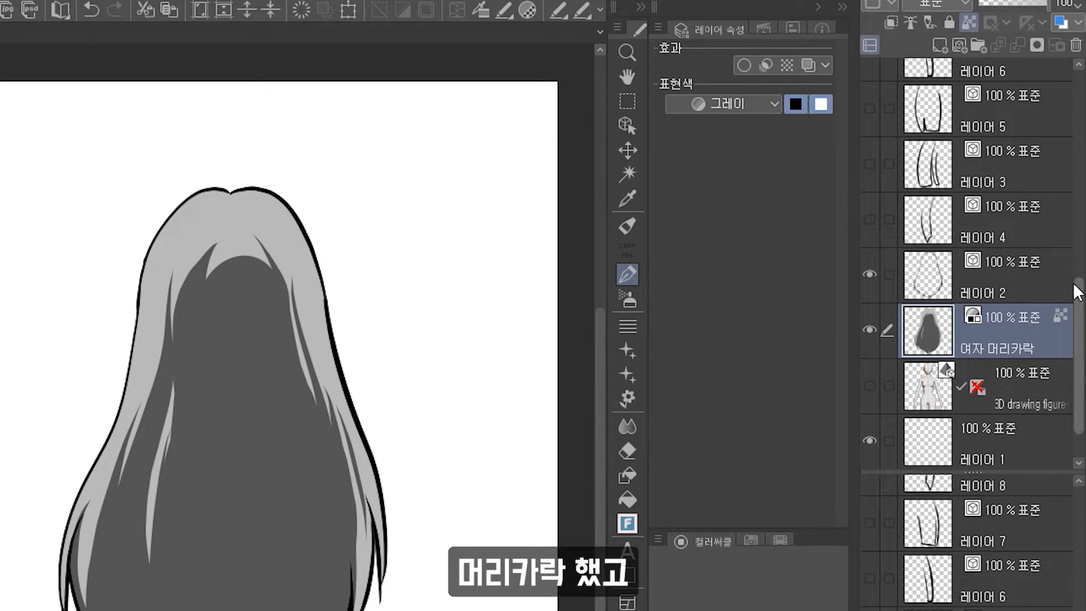
# Merge the back hair outline layer down into the 여자 머리카락 layer.
pyautogui.click(1040, 284)
pyautogui.hotkey('ctrl', 'e')
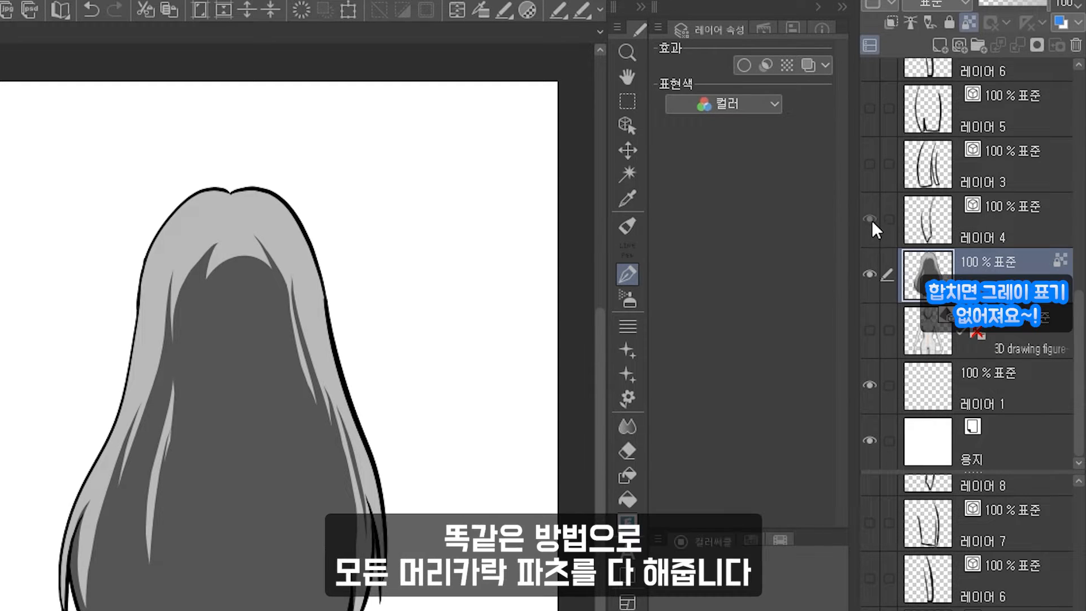
# Show the front strand outline layer, add a new raster layer beneath it and pick light orange.
pyautogui.click(871, 272)
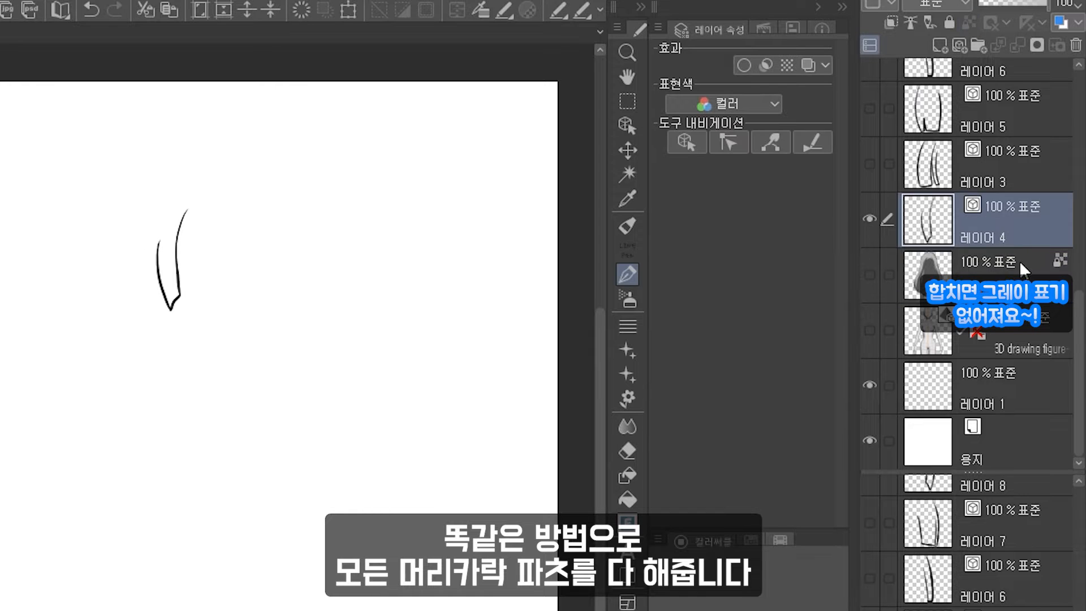
pyautogui.click(939, 42)
pyautogui.scroll(4, 75, 149)
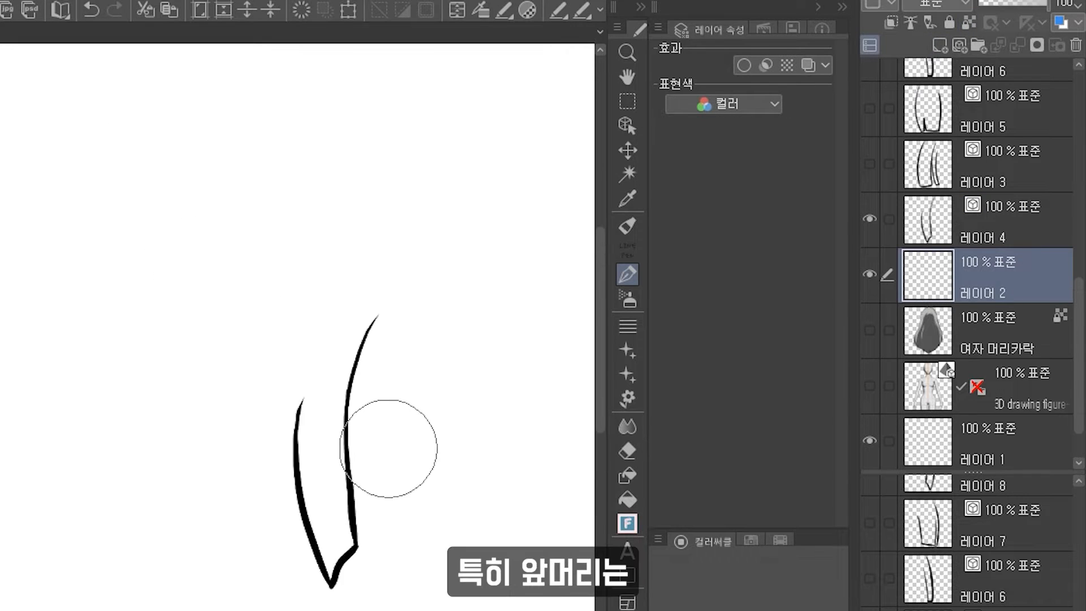
pyautogui.click(780, 540)
pyautogui.click(667, 558)
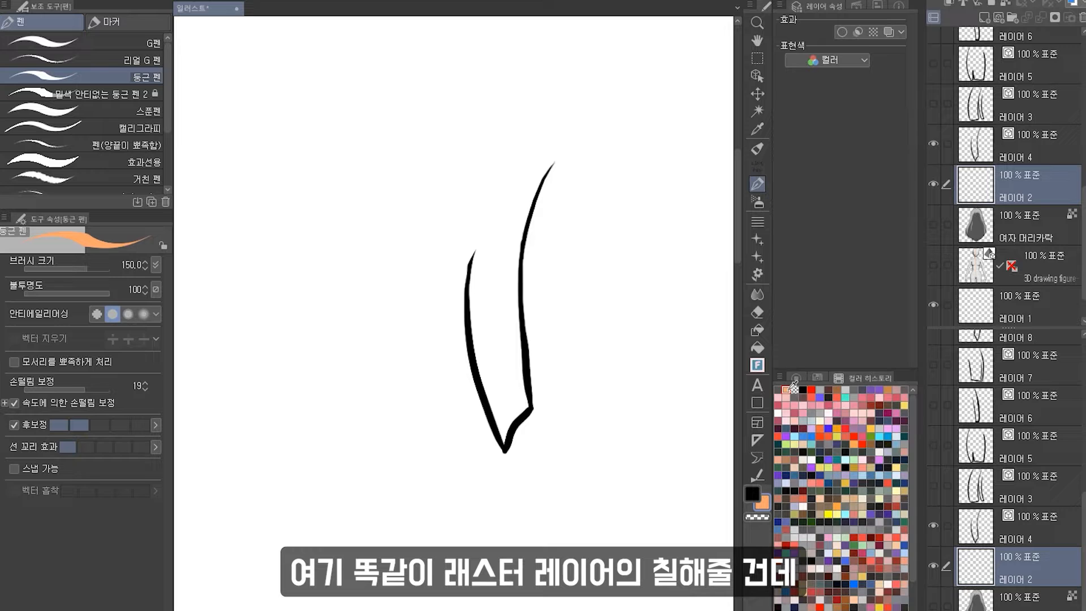
pyautogui.click(796, 378)
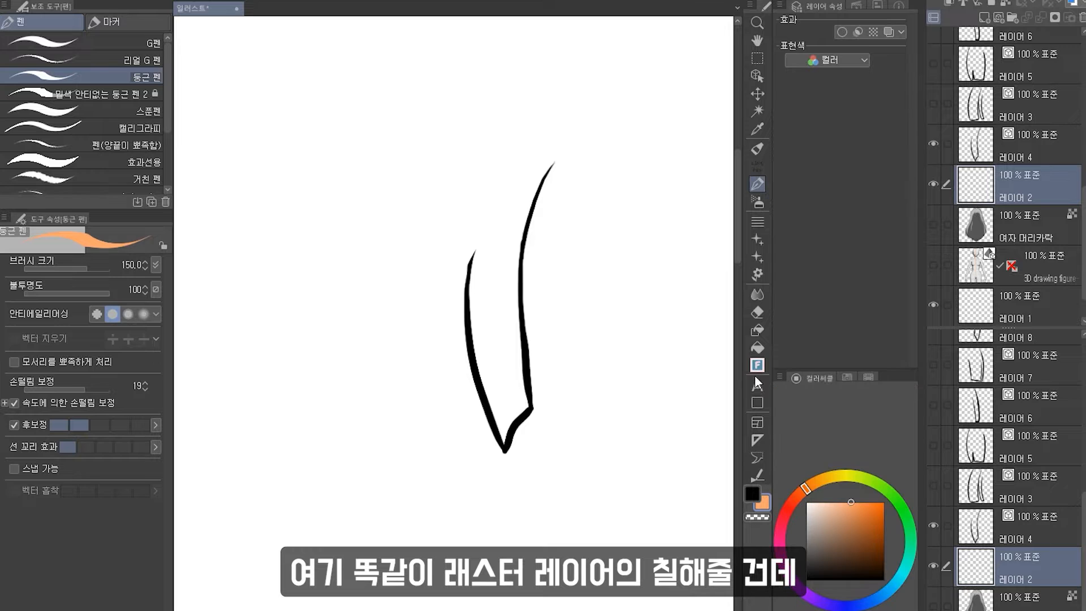
# Fill the front strand with light orange and paint extra pointed tips at its top.
pyautogui.scroll(2, 552, 290)
pyautogui.moveTo(389, 352)
pyautogui.mouseDown()
pyautogui.moveTo(404, 263)
pyautogui.moveTo(513, 129)
pyautogui.moveTo(482, 151)
pyautogui.moveTo(492, 143)
pyautogui.moveTo(512, 155)
pyautogui.moveTo(488, 249)
pyautogui.moveTo(477, 138)
pyautogui.mouseUp()
pyautogui.press('g')
pyautogui.click(430, 295)
pyautogui.press('p')
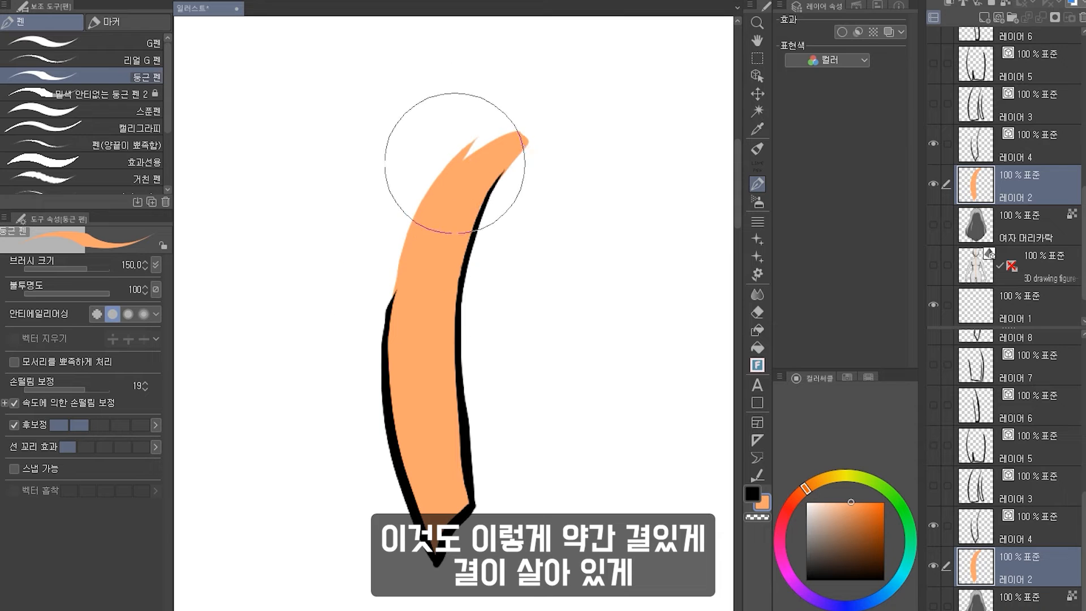
pyautogui.moveTo(399, 300)
pyautogui.mouseDown()
pyautogui.moveTo(542, 135)
pyautogui.moveTo(487, 216)
pyautogui.mouseUp()
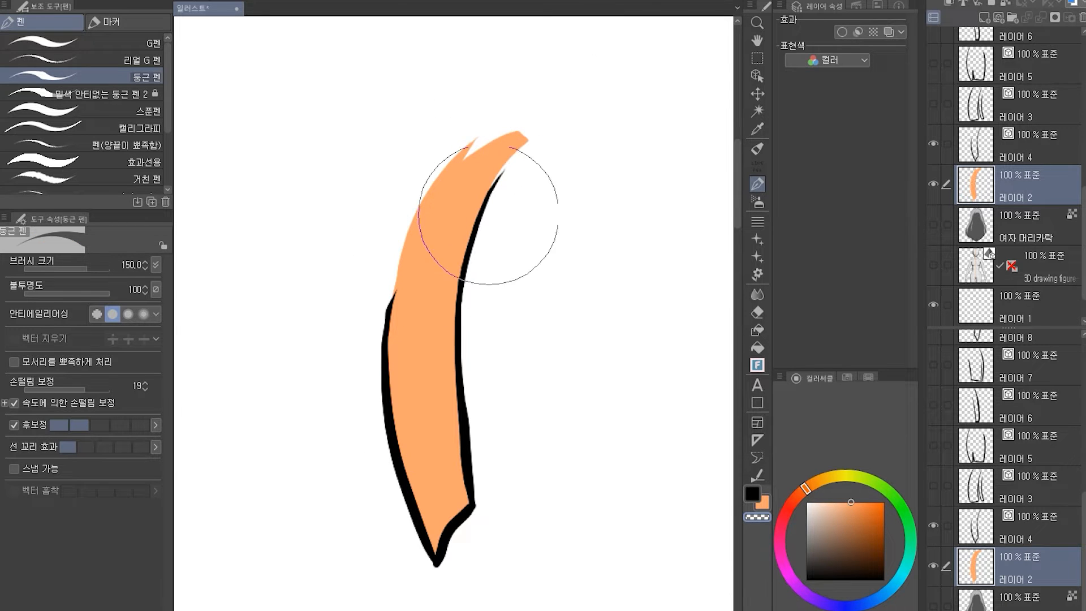
pyautogui.moveTo(547, 127); pyautogui.dragTo(499, 187)
pyautogui.moveTo(543, 111); pyautogui.dragTo(489, 173)
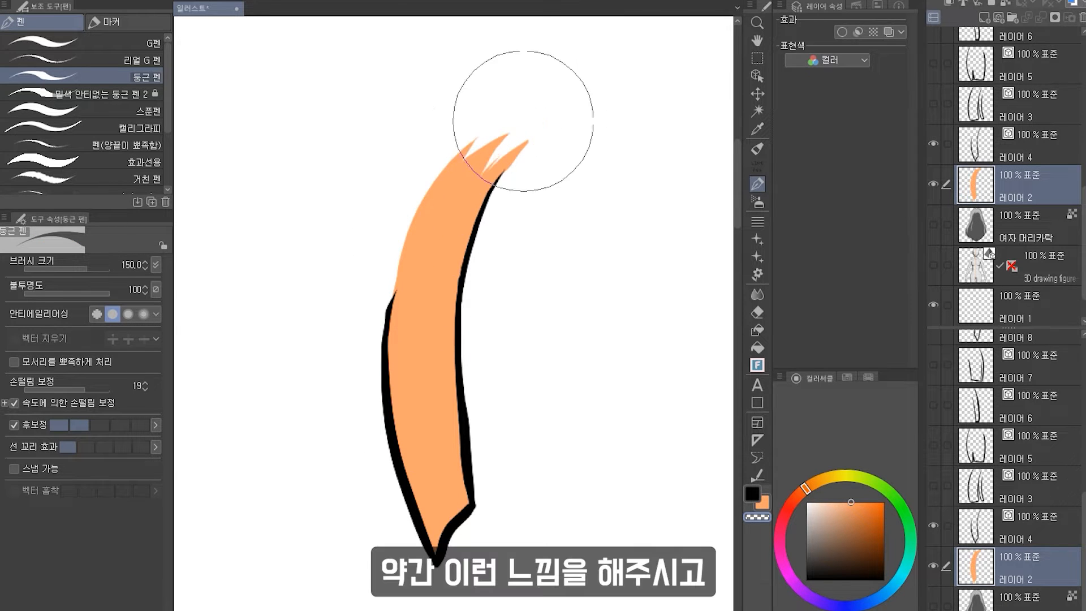
pyautogui.moveTo(524, 120); pyautogui.dragTo(485, 177)
pyautogui.moveTo(556, 117); pyautogui.dragTo(509, 170)
# Lock transparent pixels on the strand colour layer and paint dark gray shading strokes along it.
pyautogui.click(1006, 3)
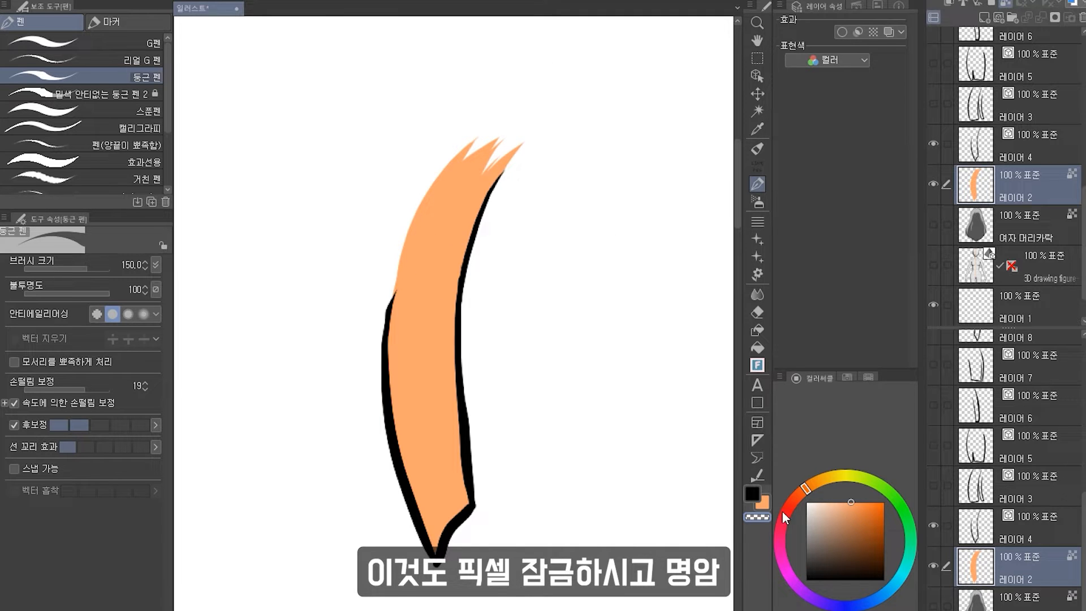
pyautogui.click(846, 377)
pyautogui.click(868, 377)
pyautogui.click(796, 377)
pyautogui.moveTo(414, 253); pyautogui.dragTo(426, 563)
pyautogui.hotkey('ctrl', 'z')
pyautogui.moveTo(414, 419); pyautogui.dragTo(433, 537)
pyautogui.moveTo(434, 540); pyautogui.dragTo(478, 502)
pyautogui.moveTo(454, 337); pyautogui.dragTo(466, 500)
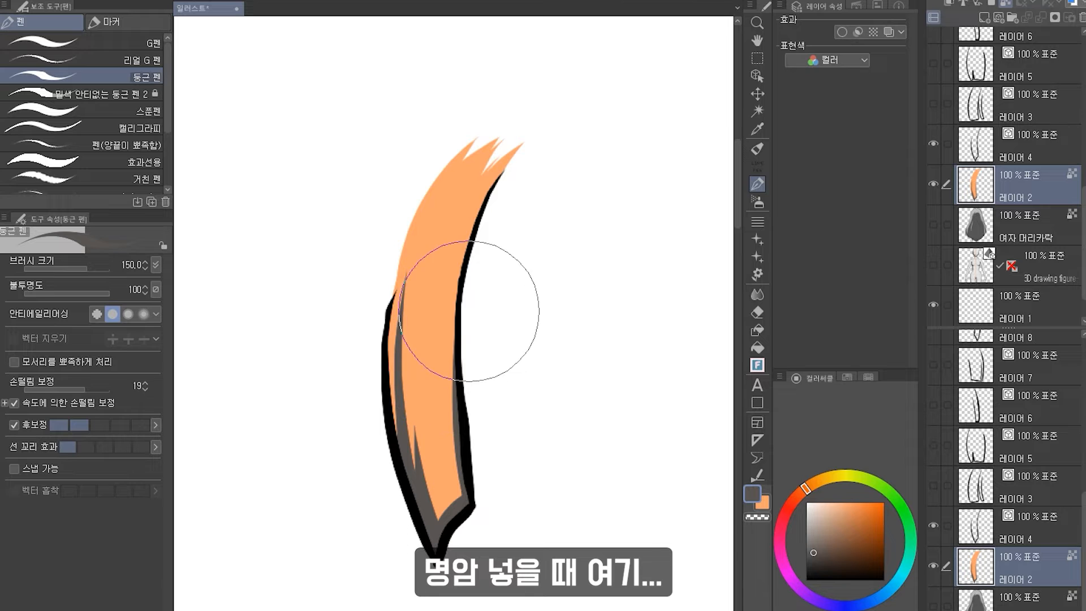
pyautogui.click(994, 222)
pyautogui.click(975, 187)
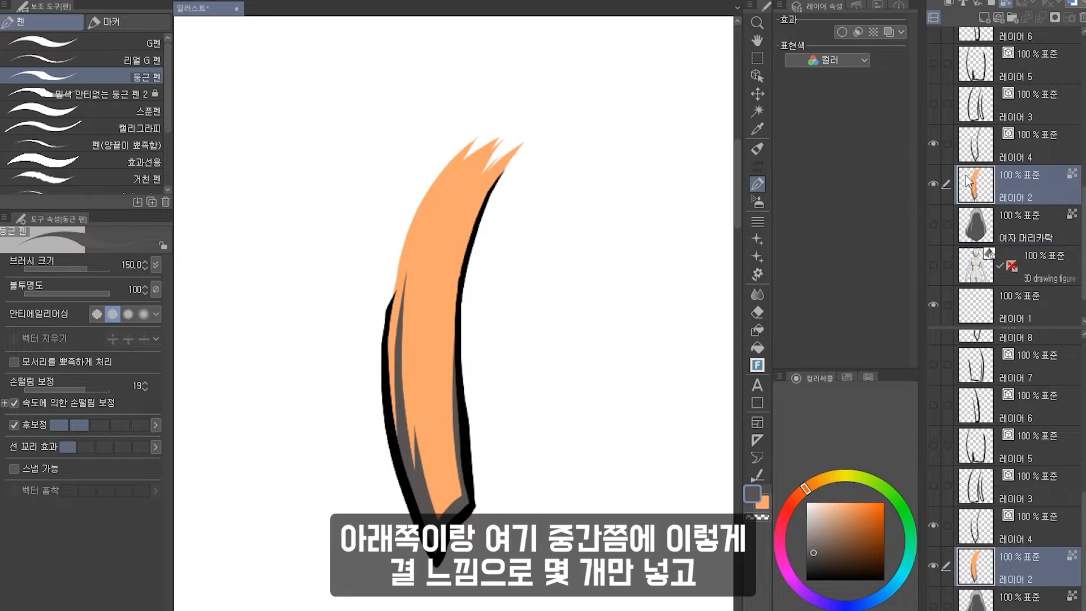
pyautogui.moveTo(447, 255); pyautogui.dragTo(436, 424)
pyautogui.moveTo(440, 239); pyautogui.dragTo(428, 342)
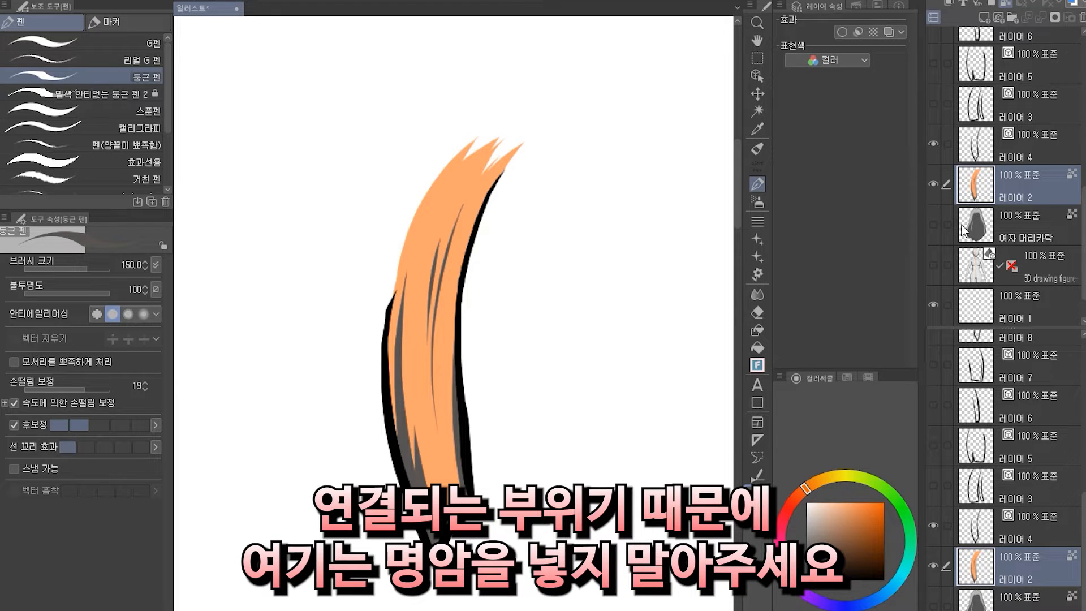
# Reduce the brush size to 70 and merge the strand outline layer down into its colour layer.
pyautogui.click(1025, 160)
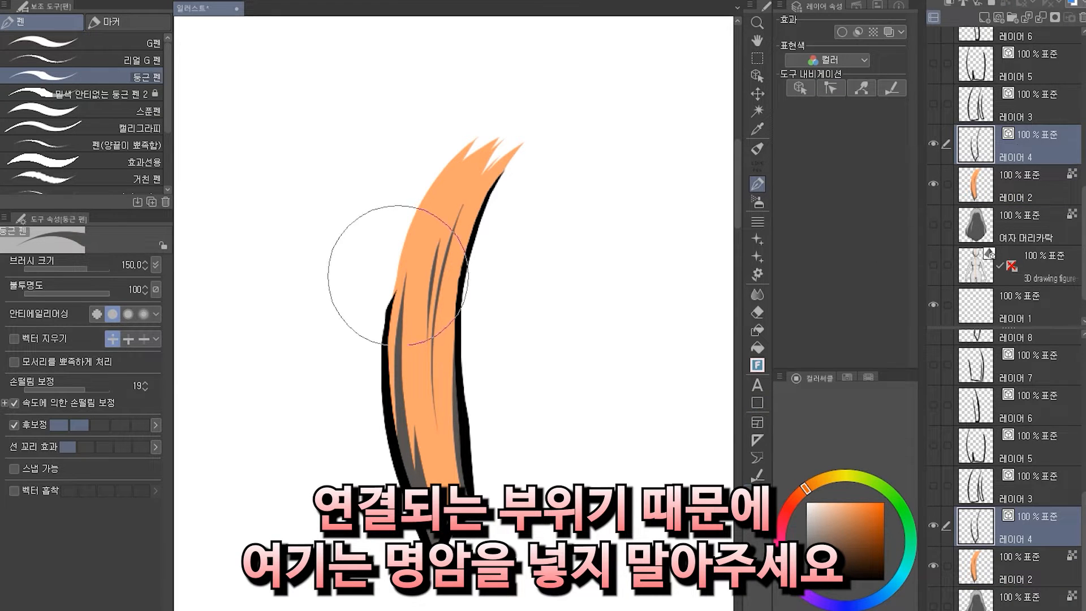
pyautogui.scroll(-2, 491, 425)
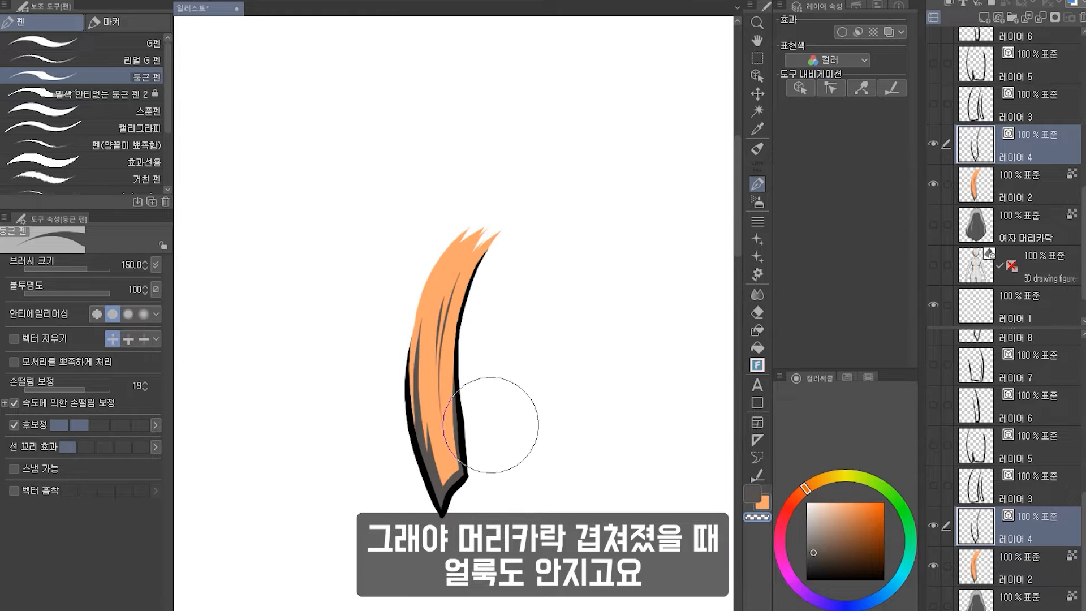
pyautogui.scroll(1, 491, 425)
pyautogui.press('[')
pyautogui.press('[')
pyautogui.press('[')
pyautogui.press('[')
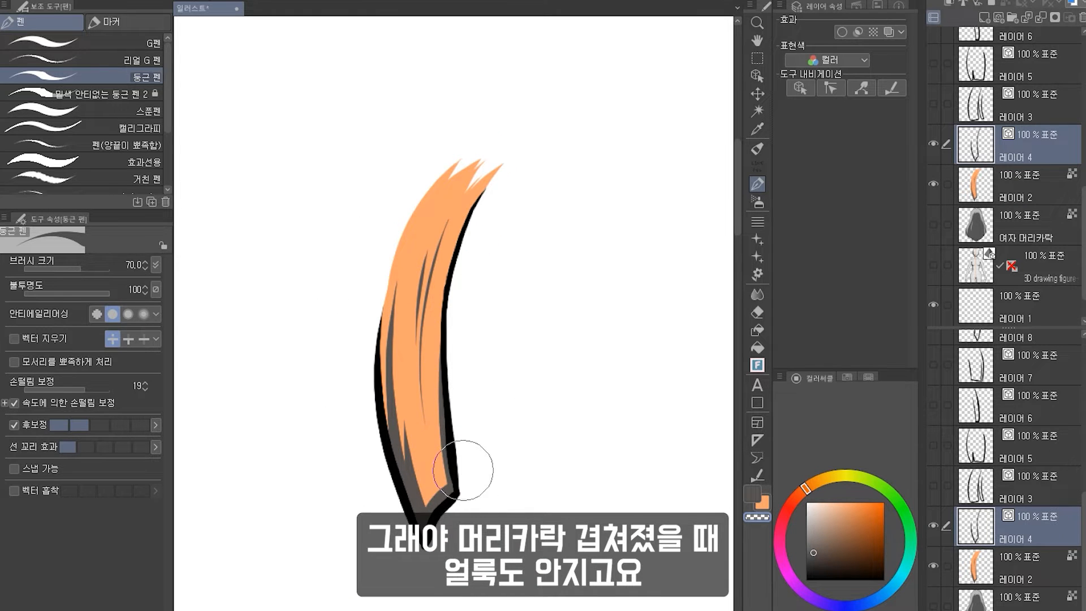
pyautogui.scroll(-2, 481, 451)
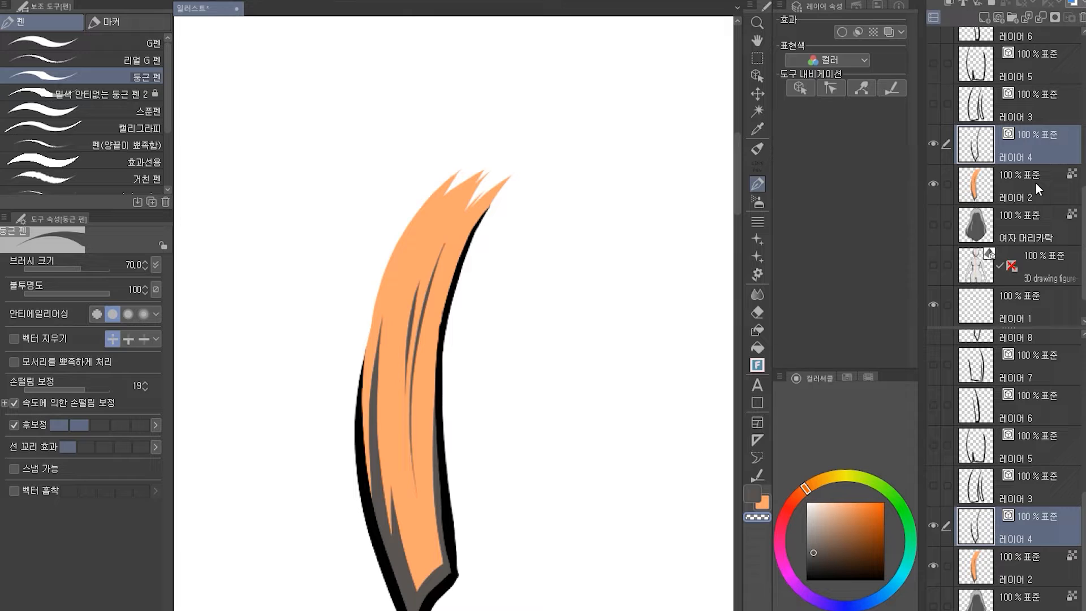
pyautogui.hotkey('ctrl', 'e')
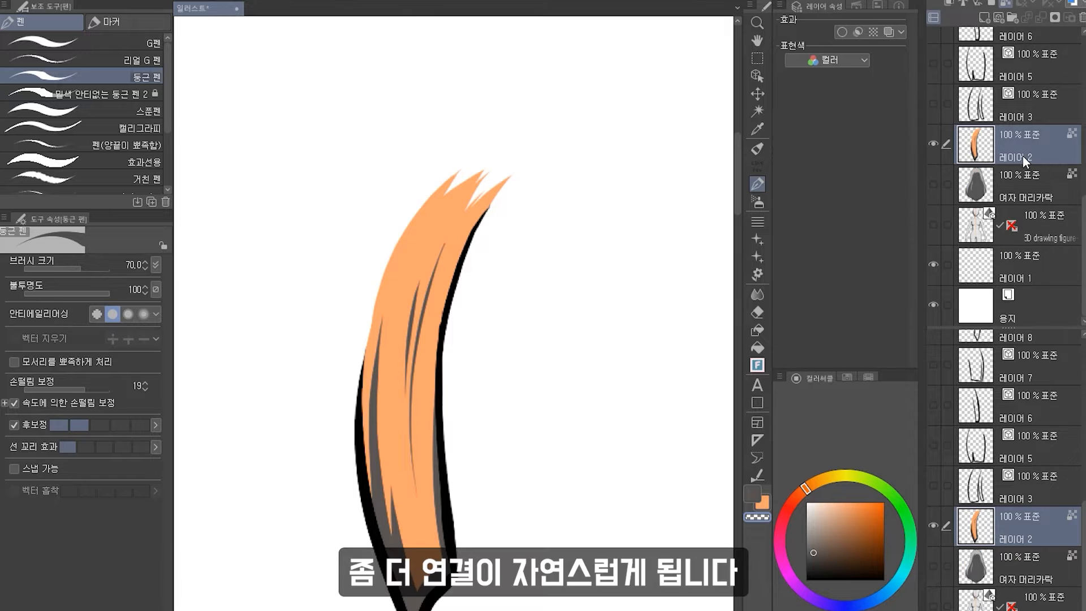
# Rename the merged strand layer as 여자 머리카락2.
pyautogui.doubleClick(1019, 155)
pyautogui.write('여재')
pyautogui.write(' 머리카락2')
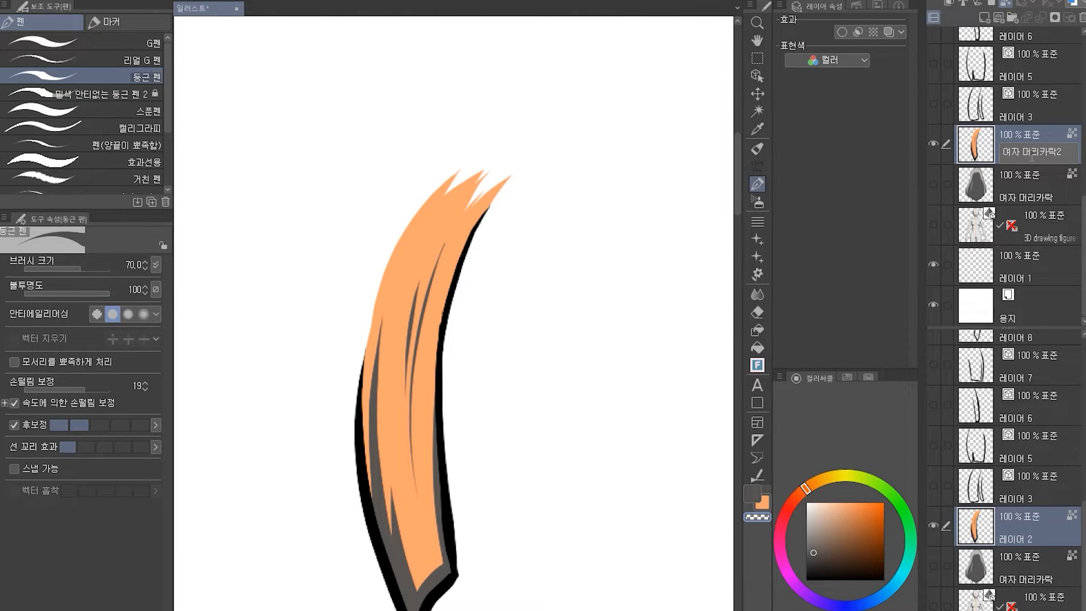
pyautogui.press('Return')
# Set the 여자 머리카락2 layer's expression colour to Gray.
pyautogui.click(837, 60)
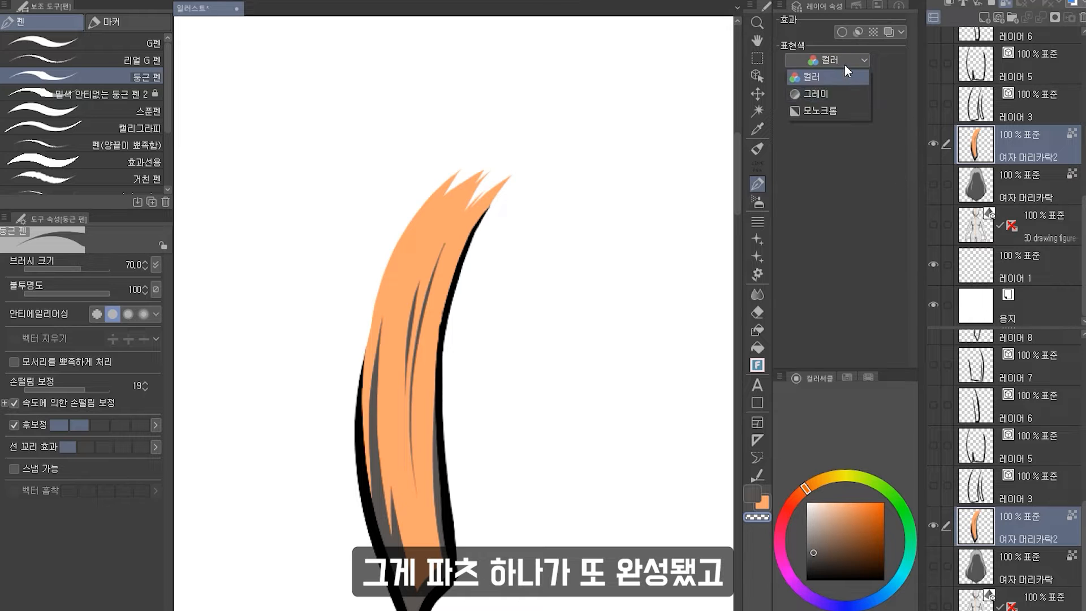
pyautogui.click(844, 93)
pyautogui.scroll(-2, 329, 295)
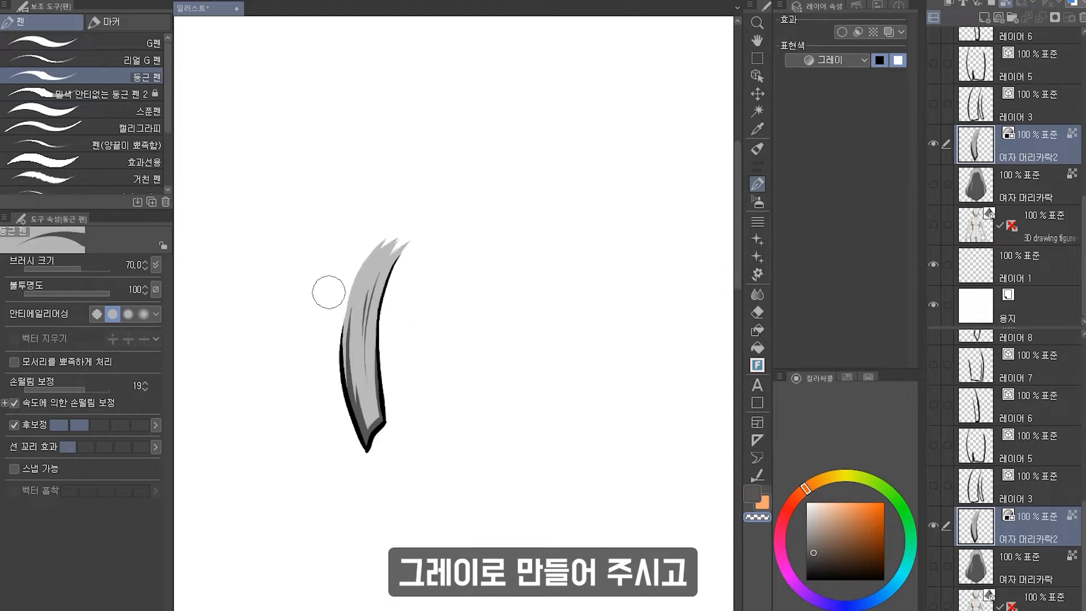
pyautogui.scroll(1, 329, 295)
# Hide the finished strand layer, show the next strand outline and select the empty layer beneath it for colouring.
pyautogui.click(933, 144)
pyautogui.click(933, 103)
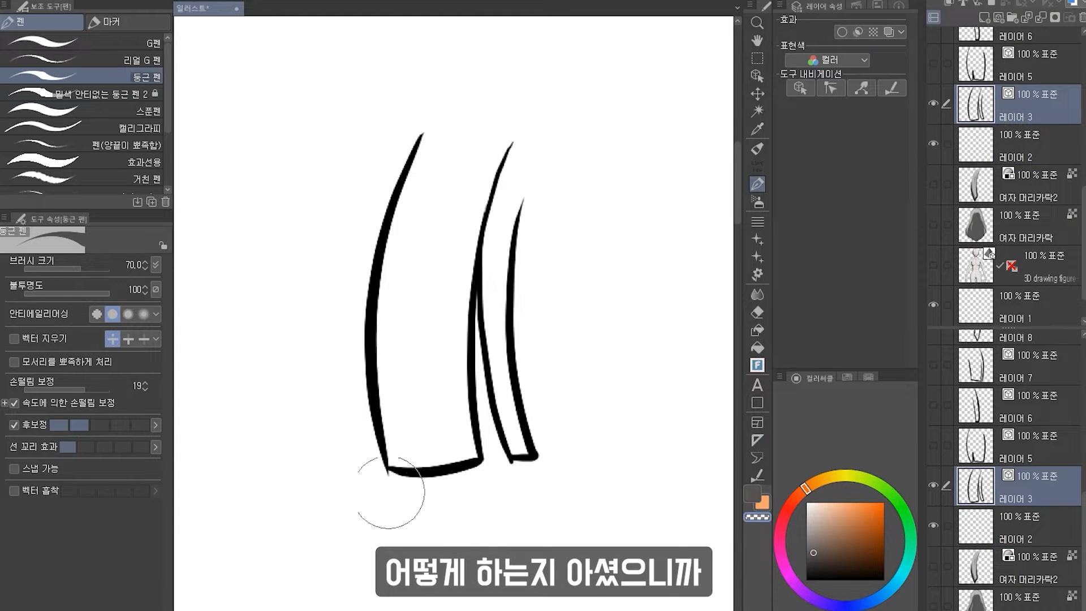
pyautogui.click(763, 505)
pyautogui.click(1011, 129)
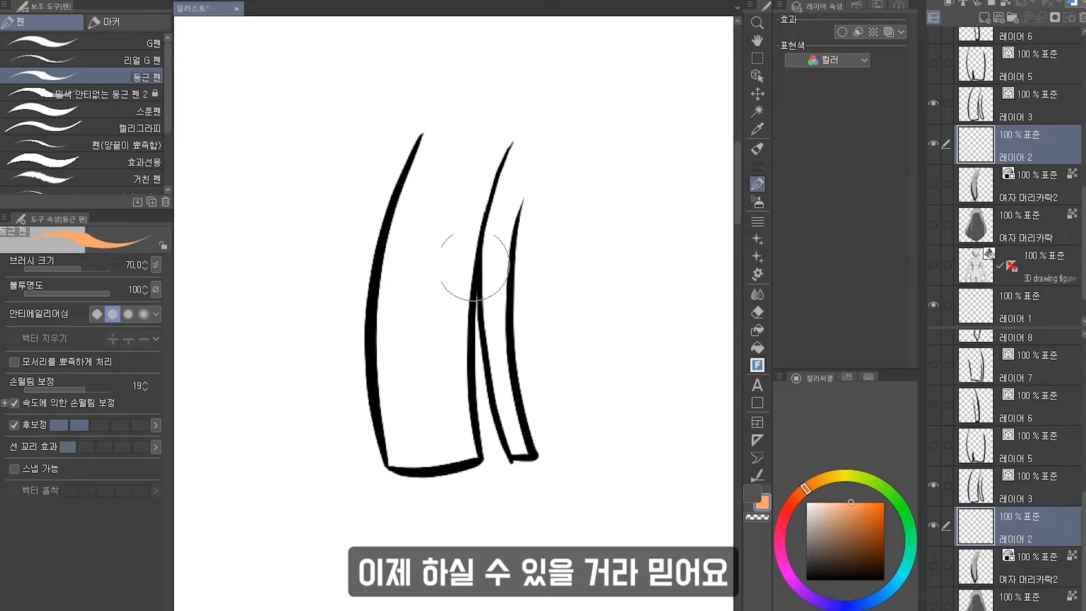
pyautogui.moveTo(409, 159); pyautogui.dragTo(485, 49)
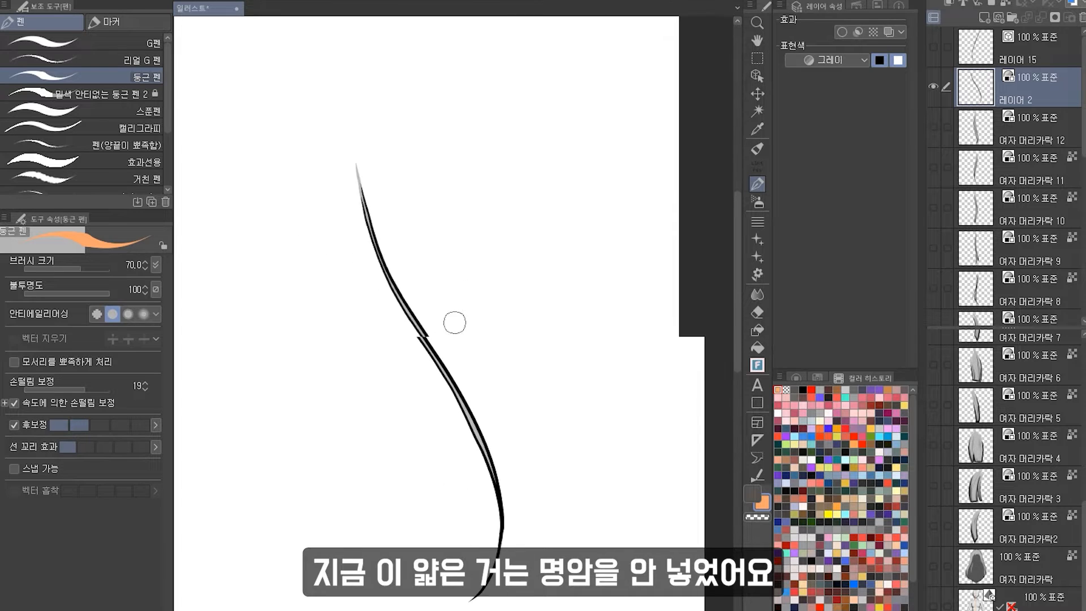
pyautogui.scroll(-3, 451, 321)
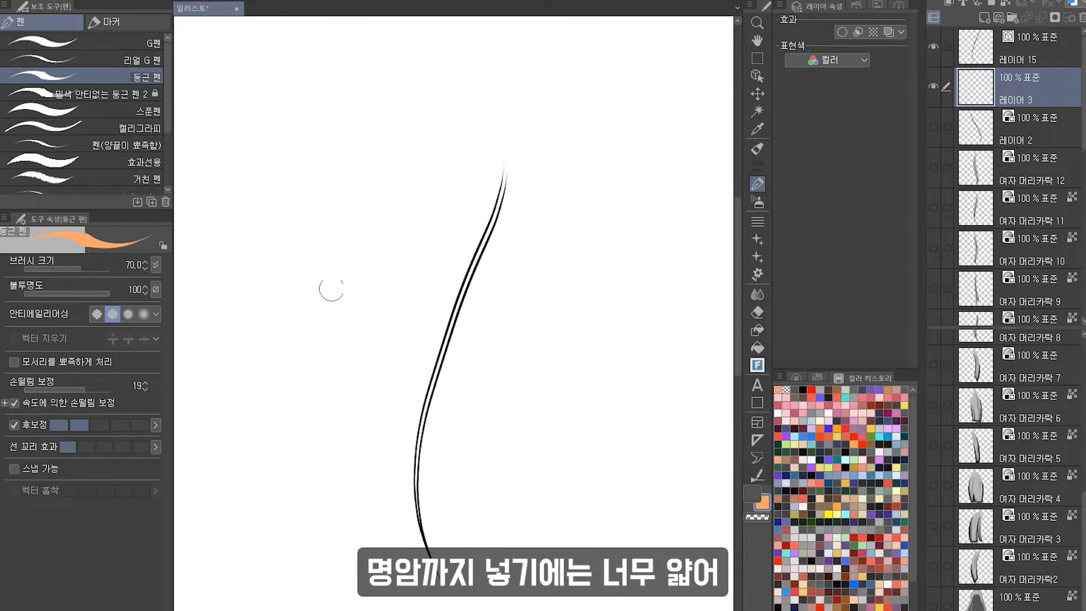
pyautogui.scroll(4, 574, 274)
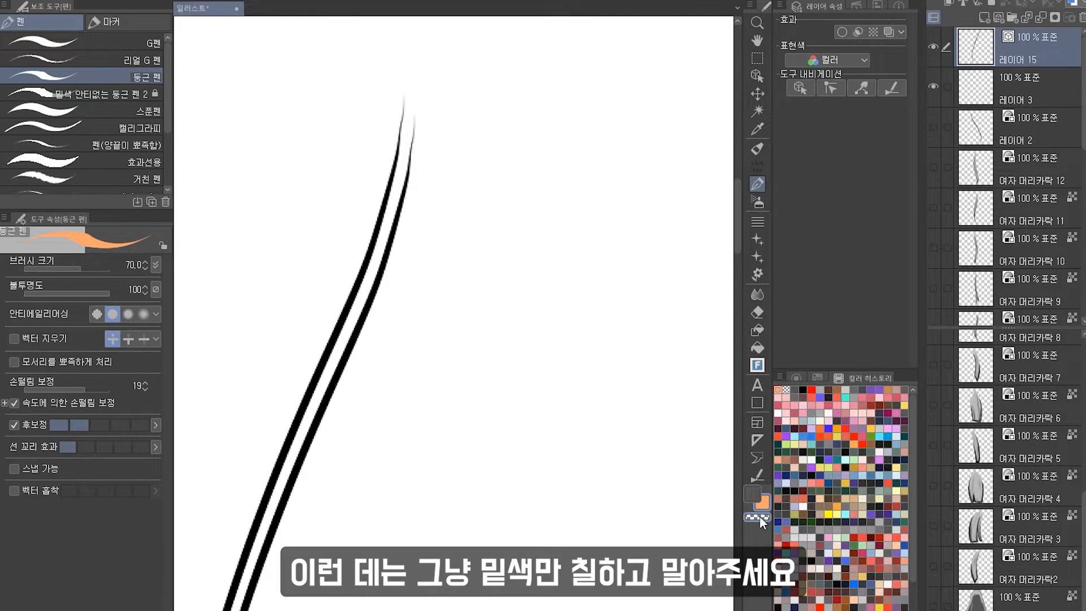
pyautogui.click(758, 516)
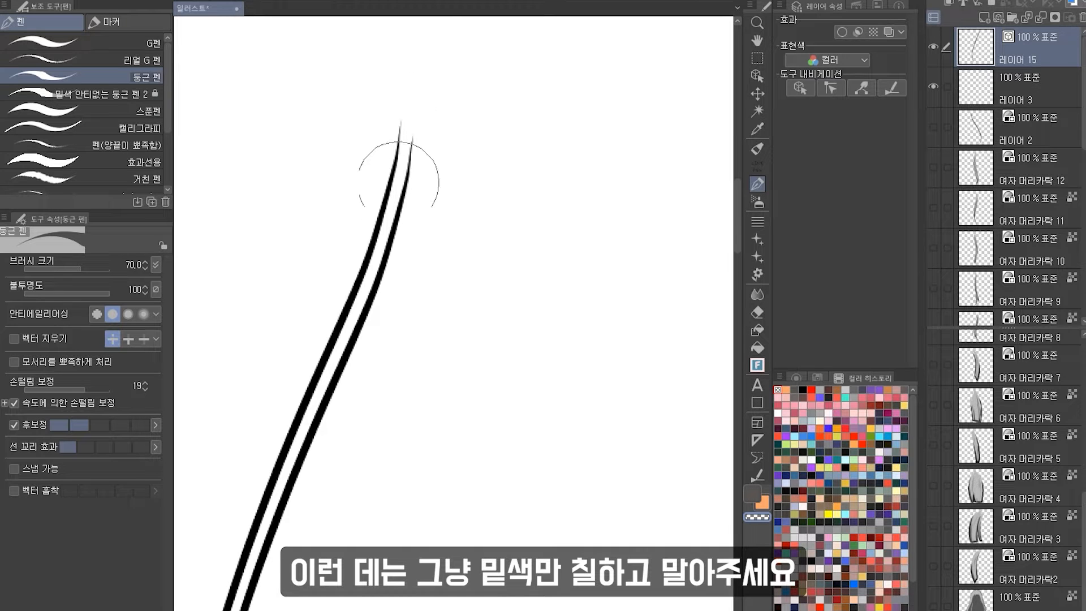
pyautogui.press('c')
pyautogui.moveTo(431, 242); pyautogui.dragTo(553, 272)
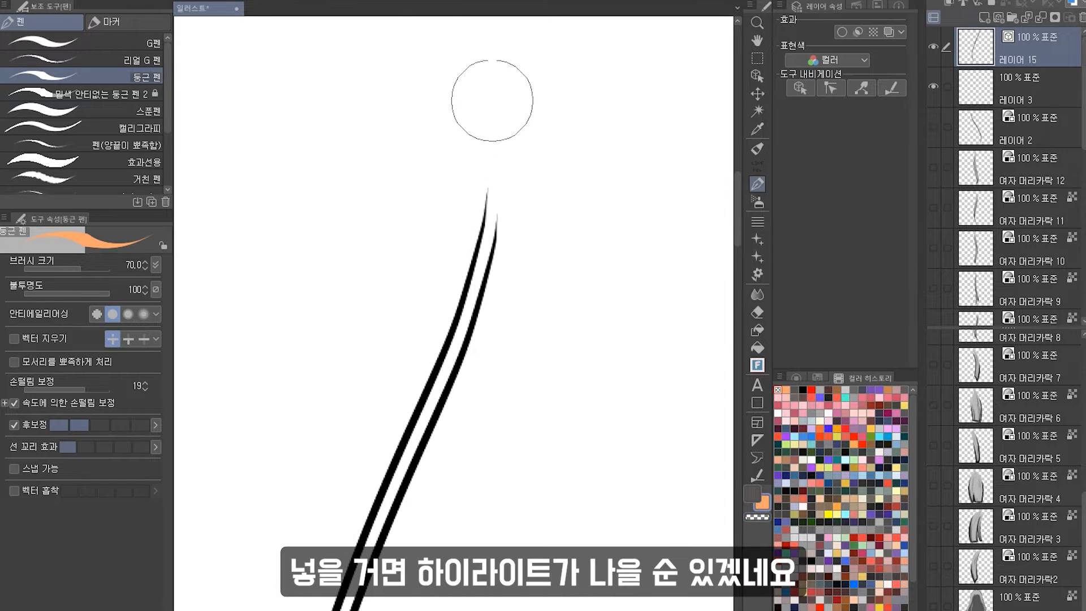
pyautogui.moveTo(492, 99); pyautogui.dragTo(486, 266)
pyautogui.hotkey('ctrl', 'z')
# Fill the strand between its outlines with orange base colour on layer 3 and paint over the remaining gaps.
pyautogui.click(1018, 81)
pyautogui.moveTo(492, 122)
pyautogui.mouseDown()
pyautogui.moveTo(467, 289)
pyautogui.moveTo(481, 270)
pyautogui.mouseUp()
pyautogui.hotkey('ctrl', 'z')
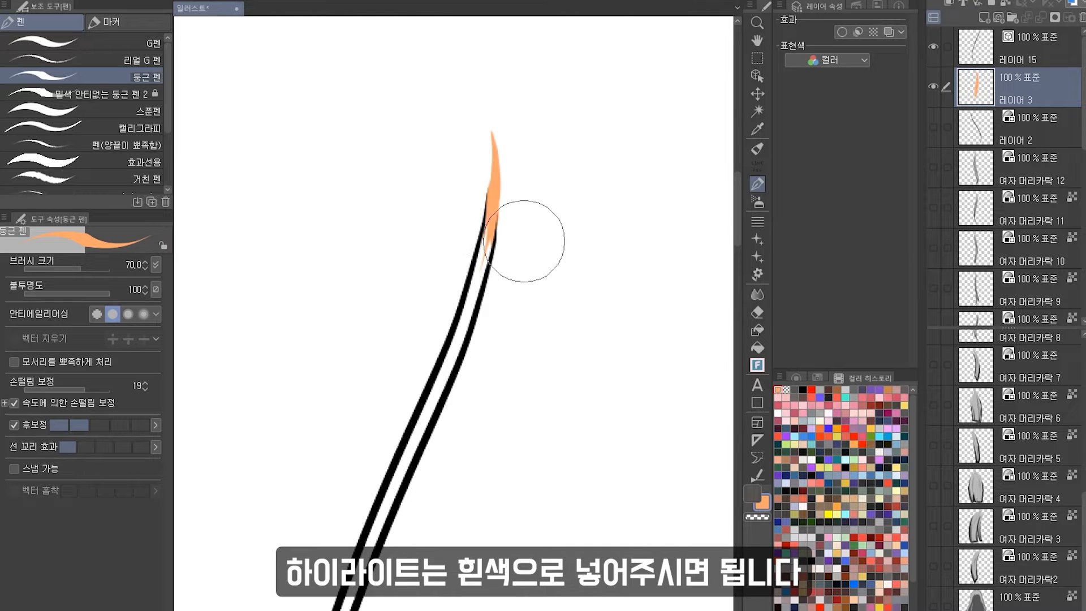
pyautogui.press('g')
pyautogui.click(474, 273)
pyautogui.click(758, 182)
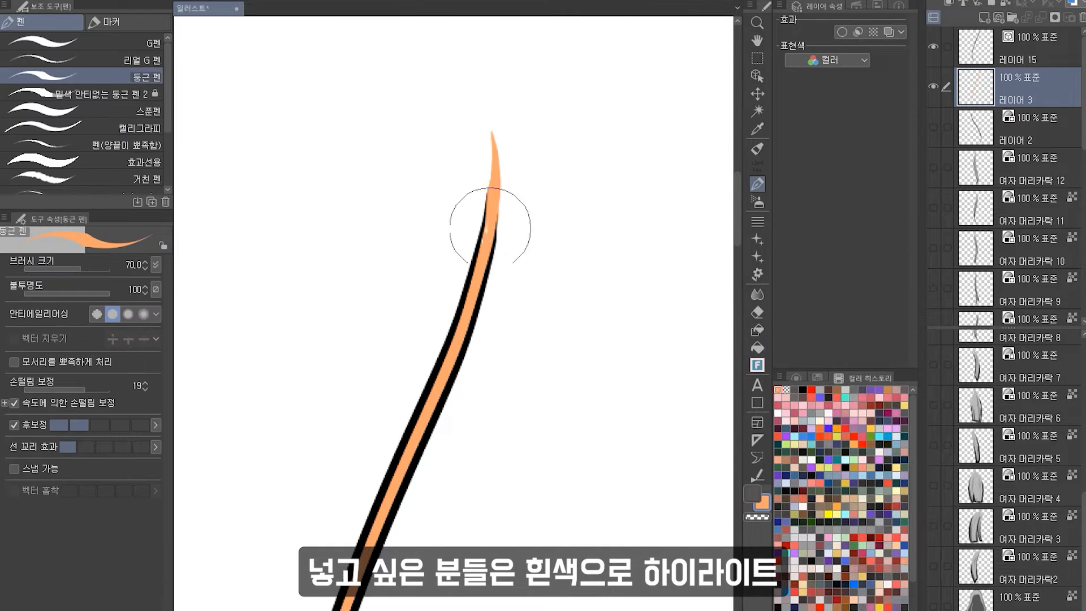
pyautogui.moveTo(458, 453); pyautogui.dragTo(622, 51)
pyautogui.moveTo(473, 362); pyautogui.dragTo(540, 28)
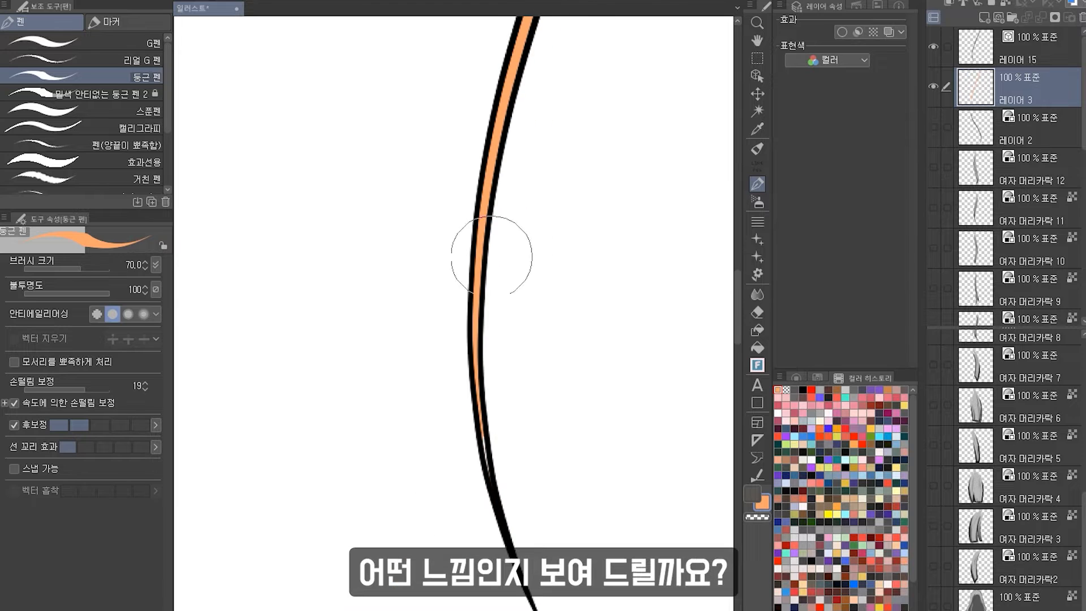
# Paint thin white highlight strokes along the strand's orange base colour.
pyautogui.scroll(-4, 526, 506)
pyautogui.moveTo(654, 362); pyautogui.dragTo(545, 252)
pyautogui.scroll(2, 509, 221)
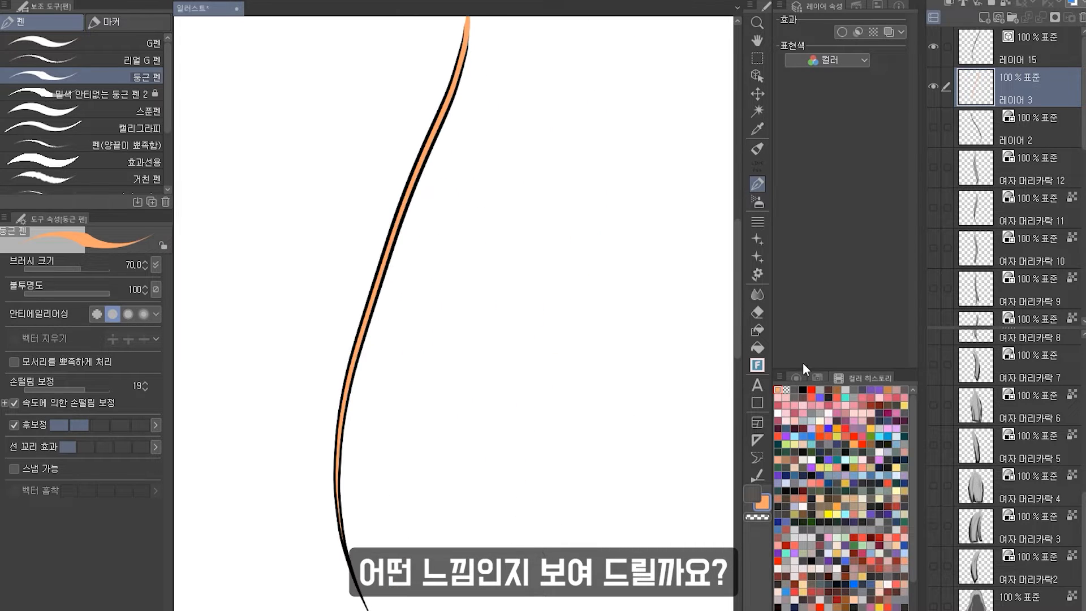
pyautogui.click(777, 413)
pyautogui.moveTo(477, 217); pyautogui.dragTo(532, 265)
pyautogui.moveTo(414, 386); pyautogui.dragTo(389, 517)
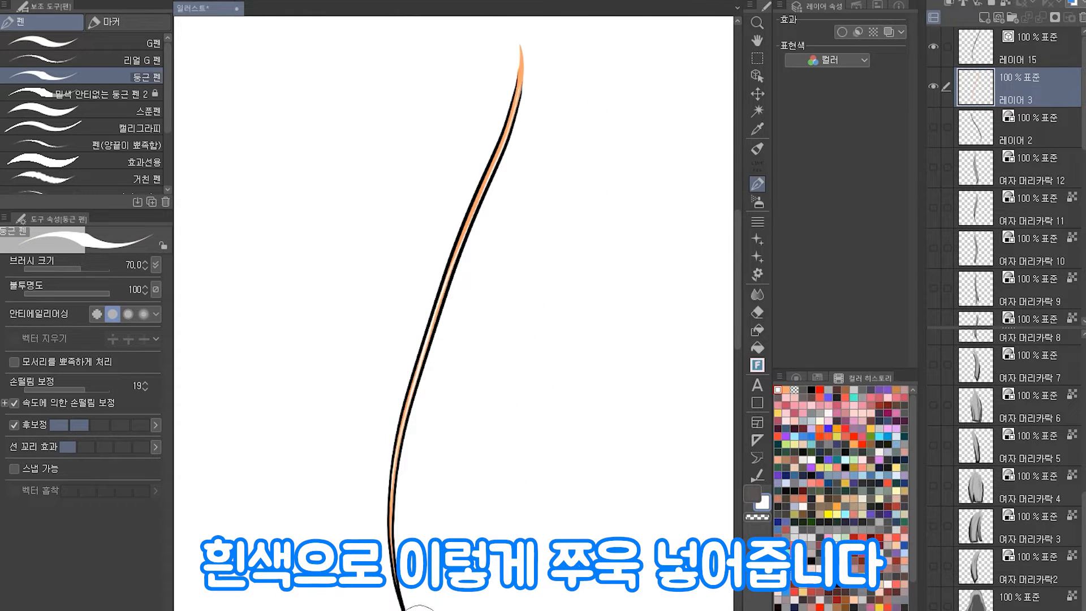
pyautogui.moveTo(453, 339); pyautogui.dragTo(487, 393)
# Merge the strand outline layer down into its colour layer and set the layer's expression colour to Gray.
pyautogui.click(1033, 63)
pyautogui.hotkey('ctrl', 'e')
pyautogui.click(837, 60)
pyautogui.click(835, 94)
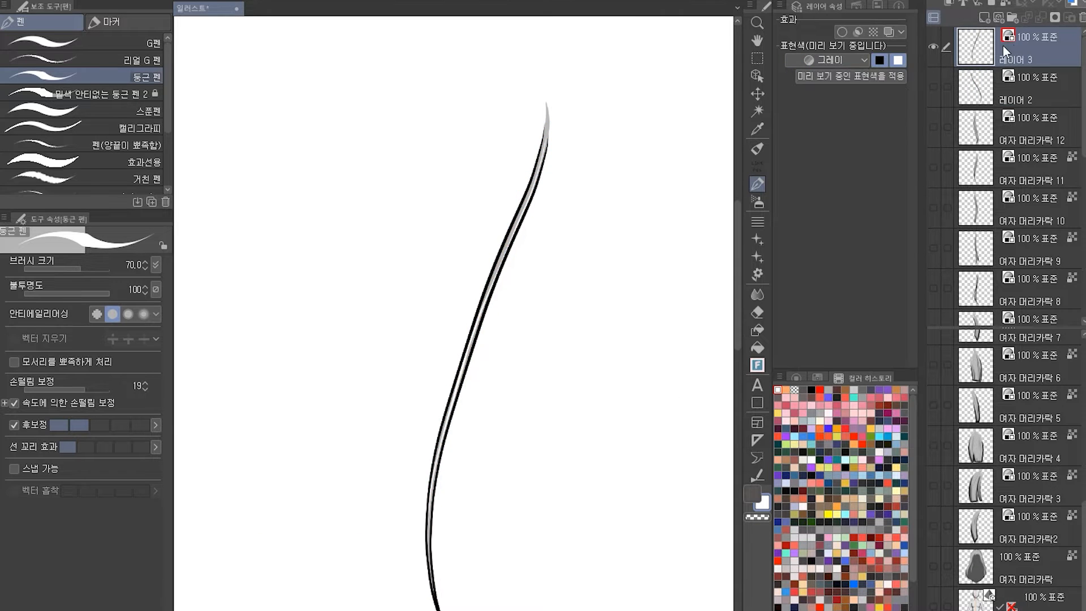
# Rename the merged strand layer as 여자 머리카락 13.
pyautogui.click(1004, 43)
pyautogui.doubleClick(1023, 98)
pyautogui.write('여자 머리카락')
pyautogui.write('13')
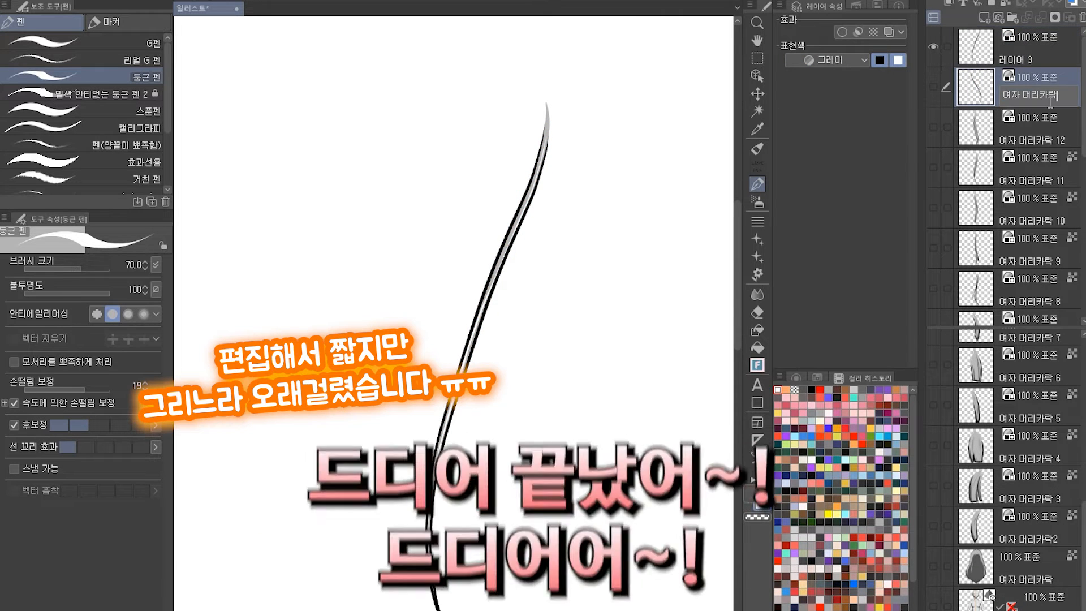
pyautogui.press('Return')
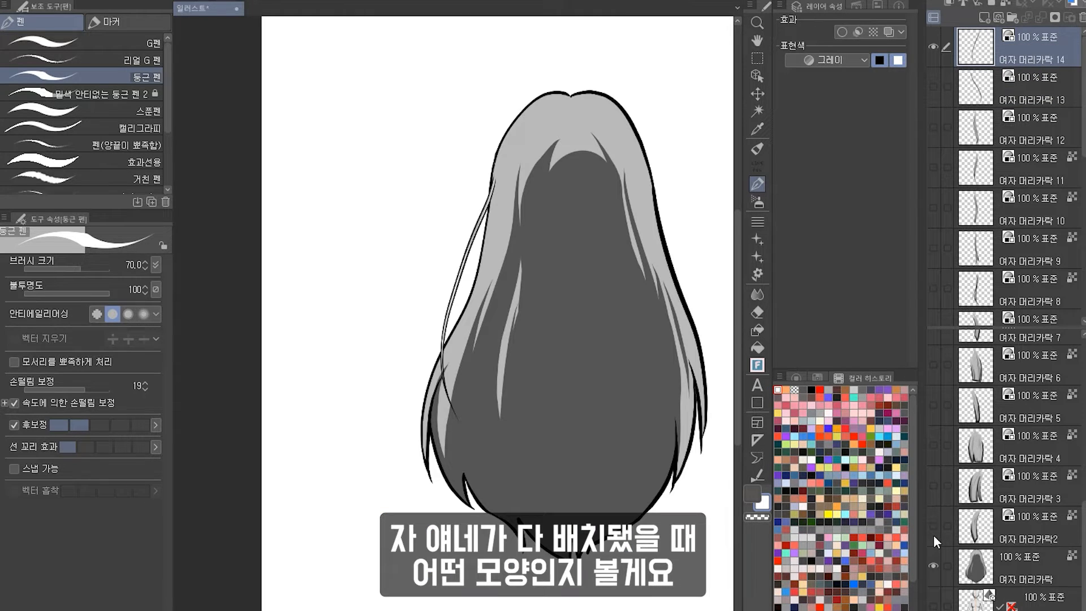
# Show all the hair part layers and toggle the back hair layer to review the assembled hairstyle.
pyautogui.moveTo(933, 534); pyautogui.dragTo(932, 412)
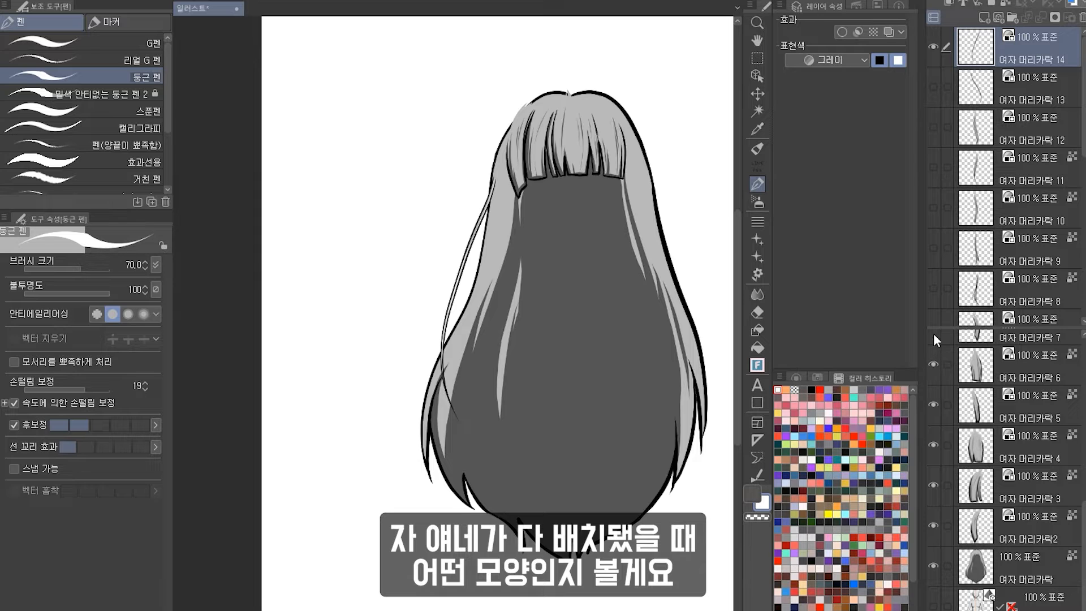
pyautogui.moveTo(934, 311); pyautogui.dragTo(948, 104)
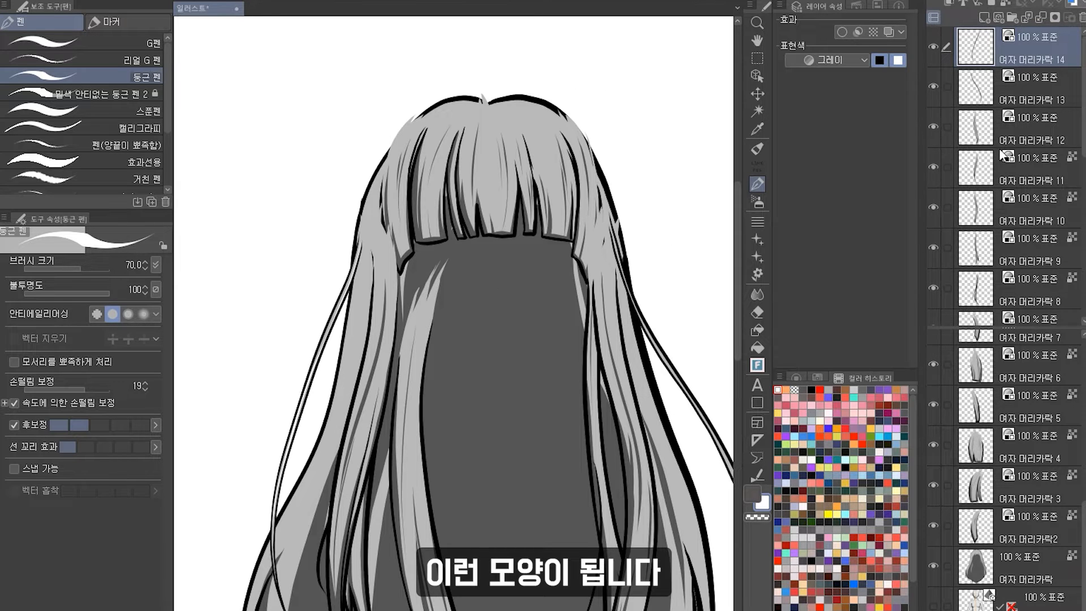
pyautogui.scroll(-5, 1000, 153)
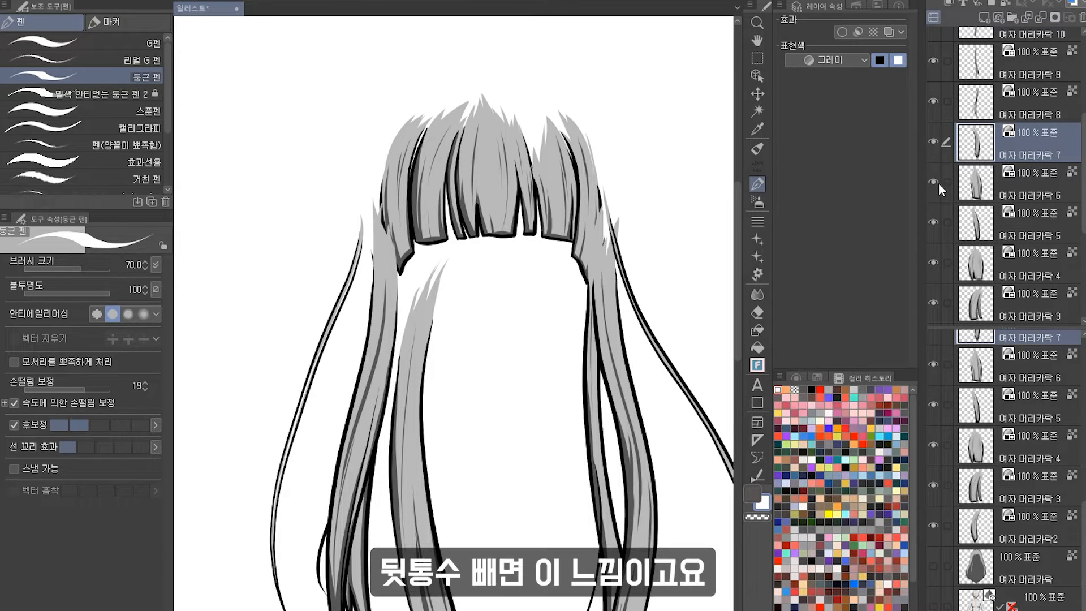
pyautogui.click(935, 144)
pyautogui.click(936, 144)
pyautogui.scroll(2, 935, 145)
pyautogui.moveTo(935, 186); pyautogui.dragTo(936, 156)
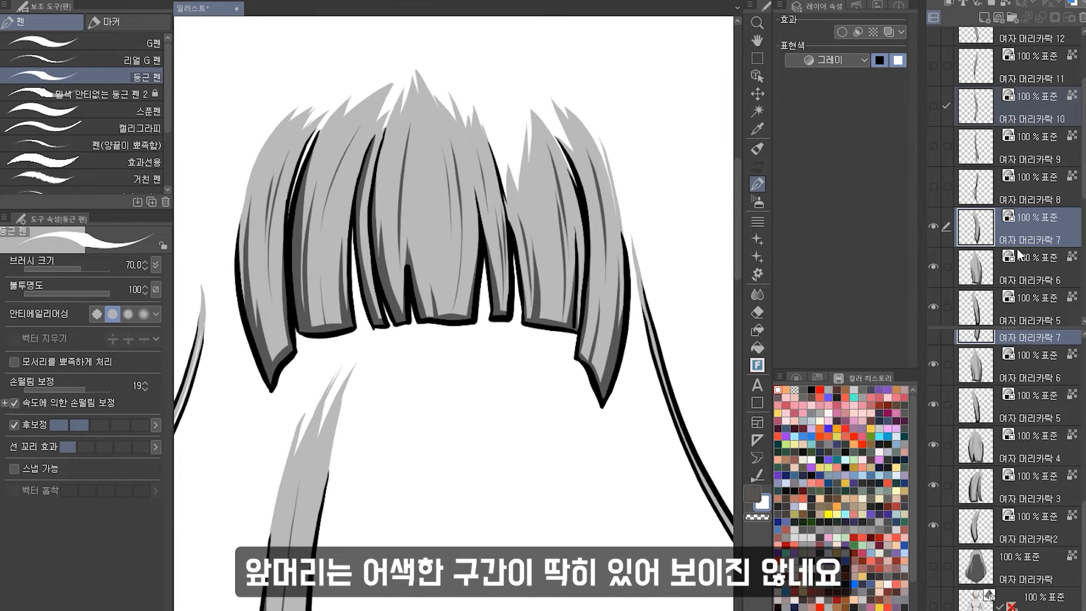
# Rotate the 여자 머리카락2 bang piece about -3.2 degrees to match the tilt of the bangs.
pyautogui.scroll(-4, 990, 243)
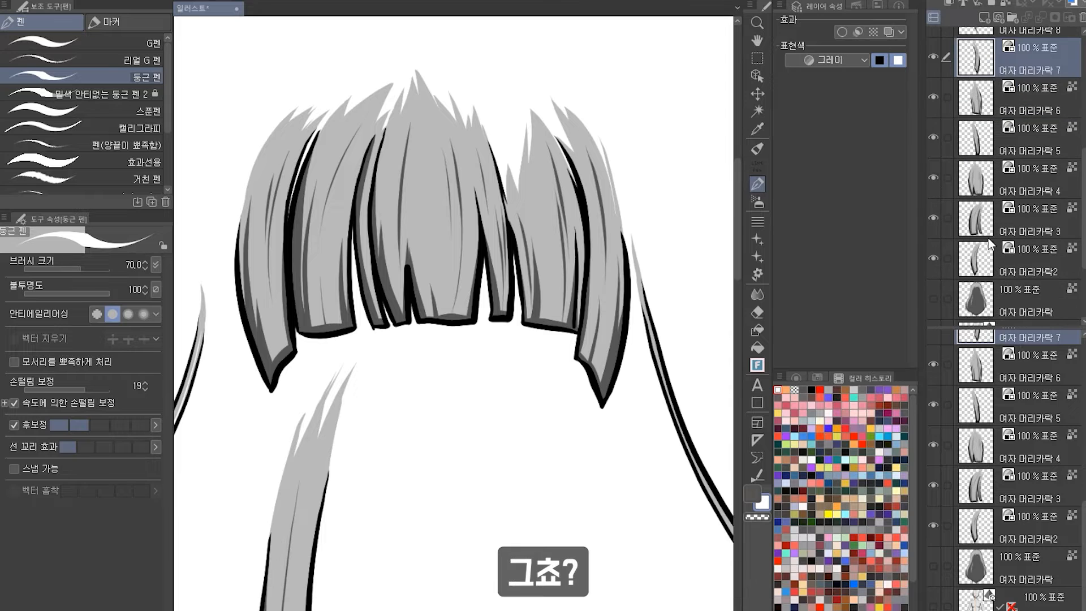
pyautogui.click(990, 243)
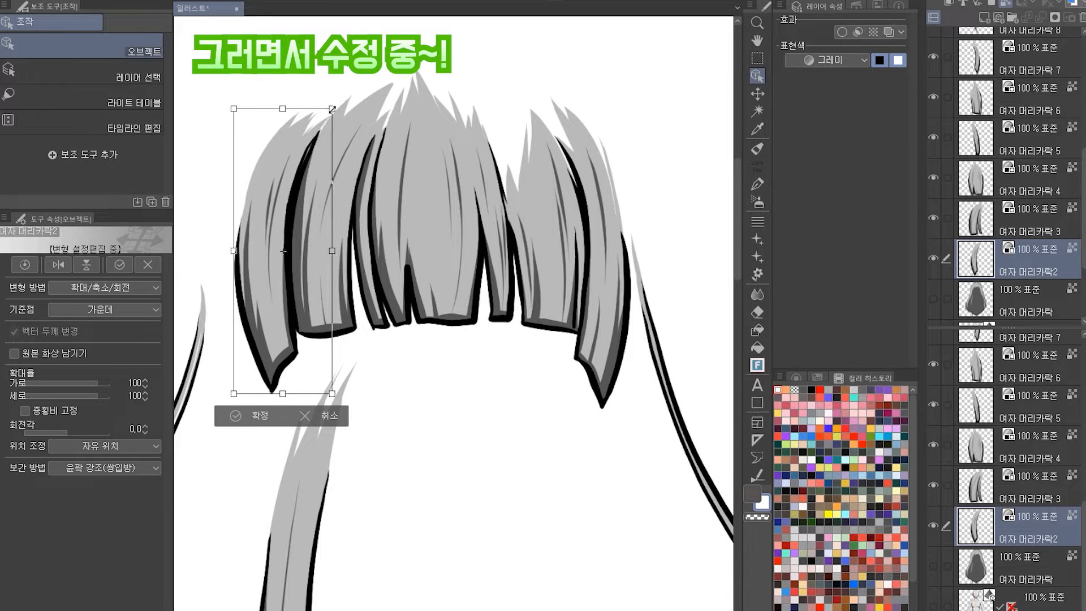
pyautogui.moveTo(340, 390); pyautogui.dragTo(355, 289)
pyautogui.hotkey('ctrl', 'z')
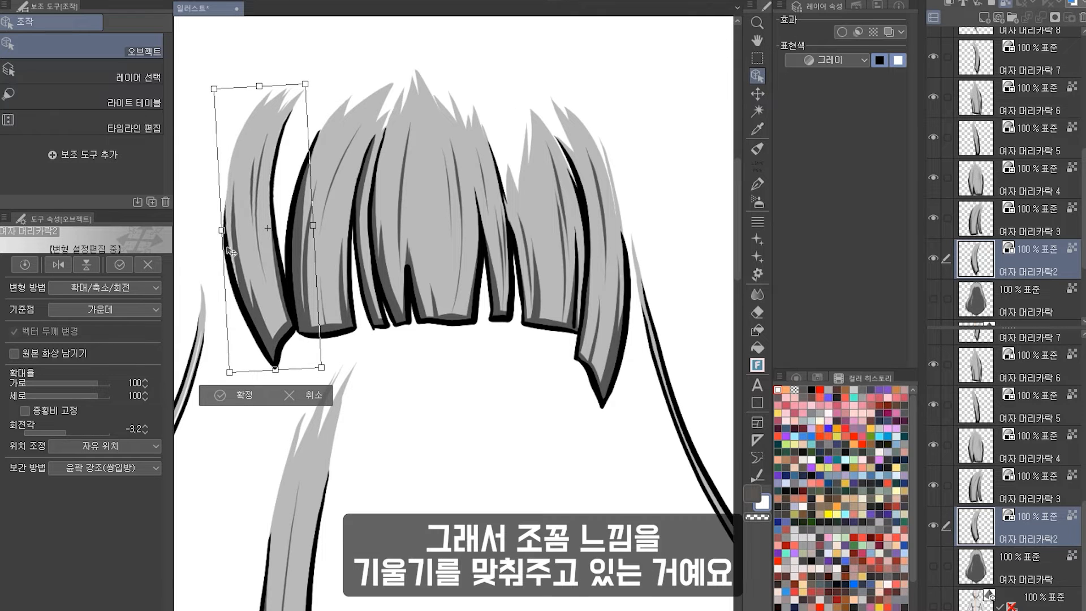
pyautogui.moveTo(229, 230); pyautogui.dragTo(235, 230)
pyautogui.moveTo(357, 270); pyautogui.dragTo(356, 276)
pyautogui.press('Return')
# Mesh-transform the 여자 머리카락2 bang piece to bend it slightly inward.
pyautogui.click(758, 93)
pyautogui.hotkey('ctrl', 'm')
pyautogui.moveTo(318, 104); pyautogui.dragTo(314, 105)
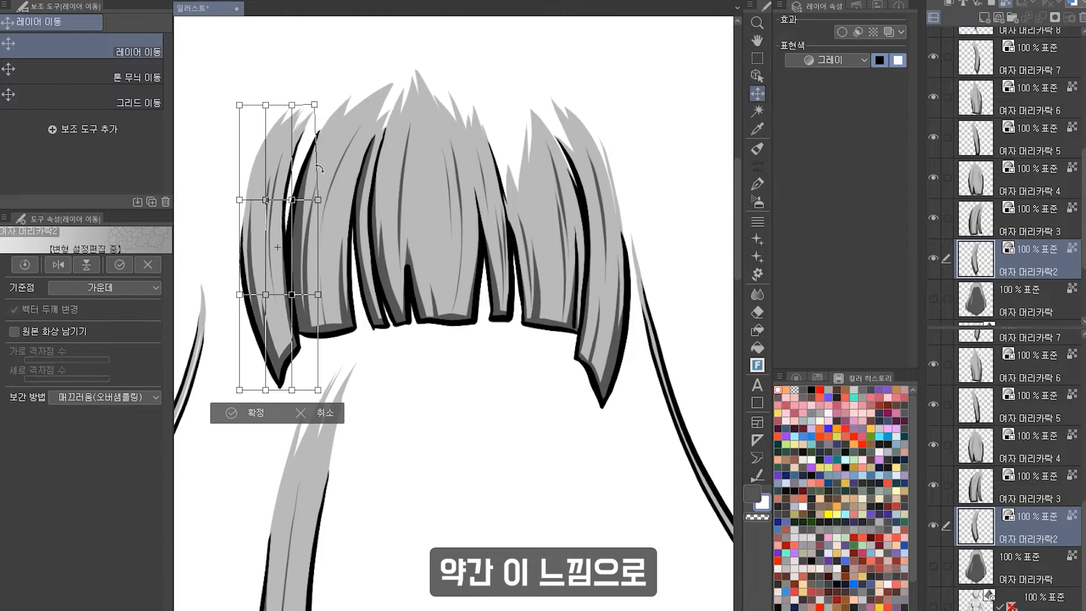
pyautogui.moveTo(318, 200)
pyautogui.mouseDown()
pyautogui.moveTo(335, 199)
pyautogui.moveTo(308, 206)
pyautogui.mouseUp()
pyautogui.press('Return')
# Mesh-transform the 여자 머리카락 6 bang piece to adjust its shape.
pyautogui.scroll(-1, 348, 232)
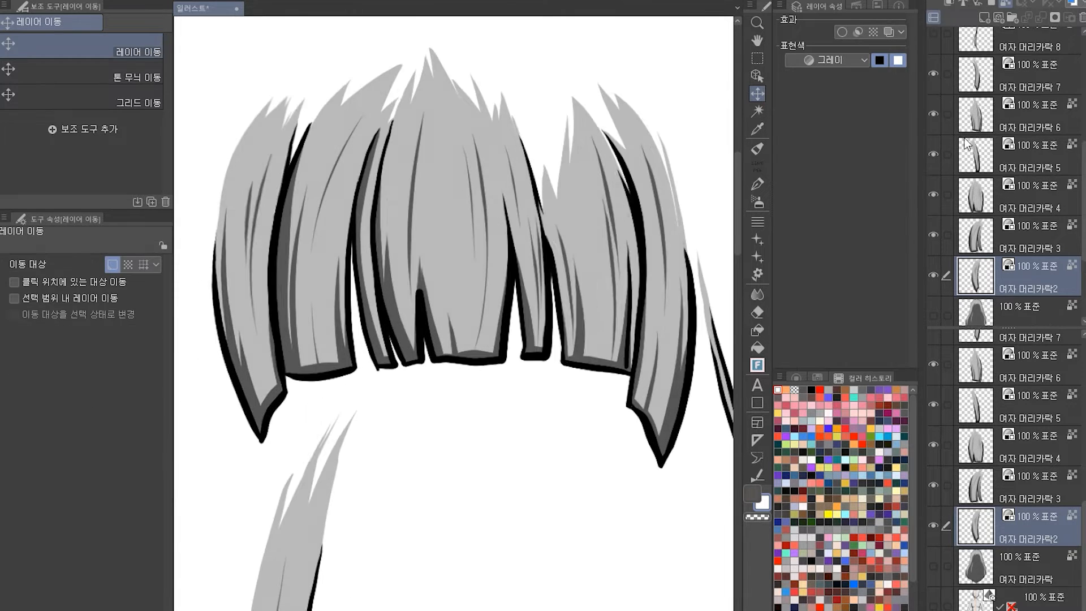
pyautogui.click(962, 121)
pyautogui.hotkey('ctrl', 'm')
pyautogui.moveTo(538, 187); pyautogui.dragTo(551, 188)
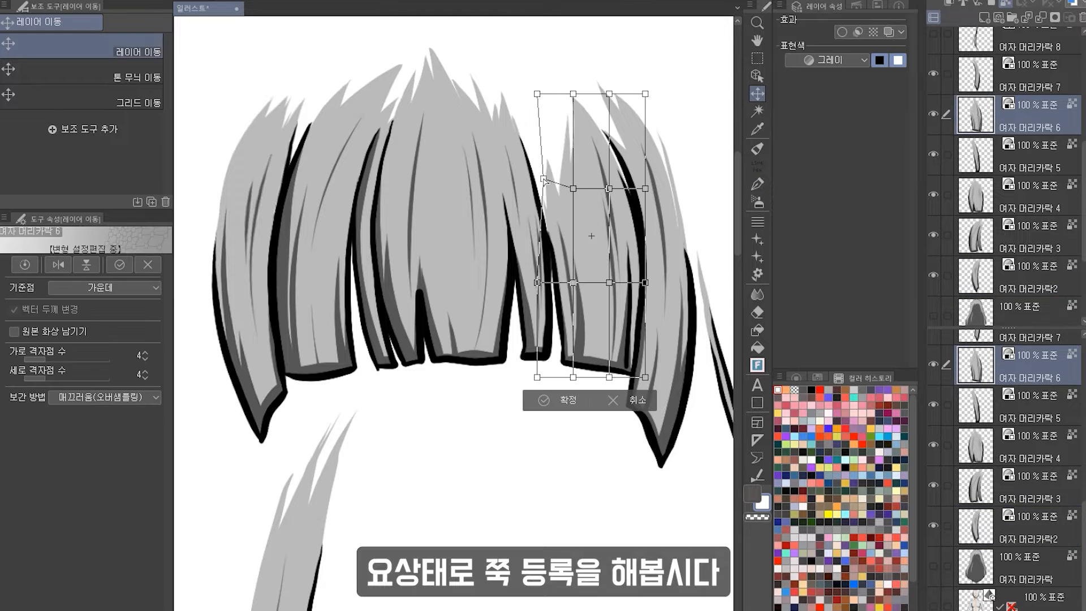
pyautogui.press('Return')
# Show the back hair layer and drag the hair layers into the 브러시 소스 > 머리카락 material folder.
pyautogui.scroll(-5, 656, 220)
pyautogui.scroll(-3, 998, 196)
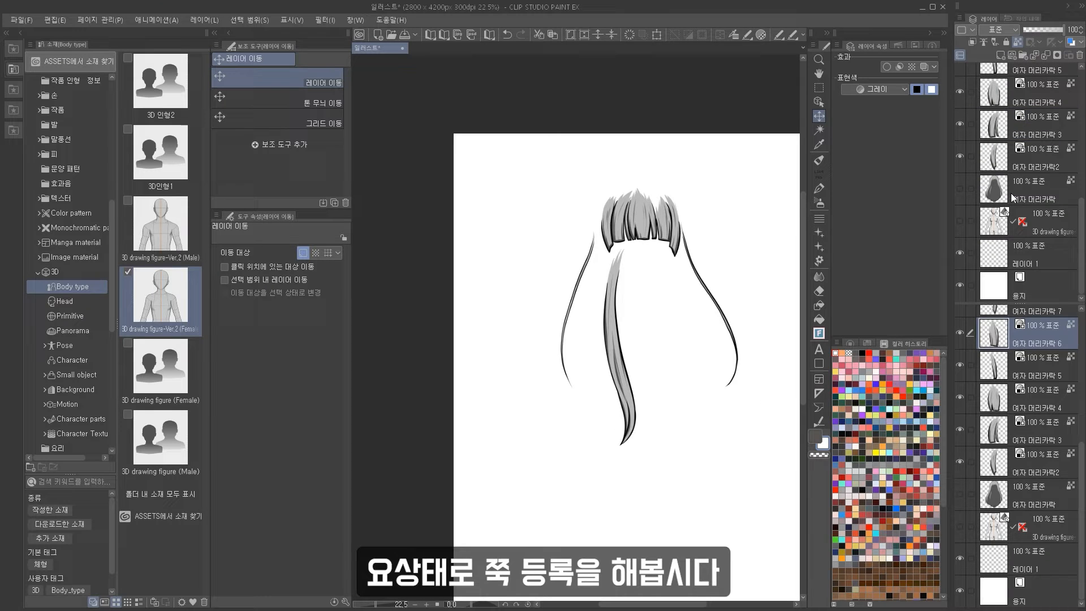
pyautogui.click(1012, 198)
pyautogui.click(959, 188)
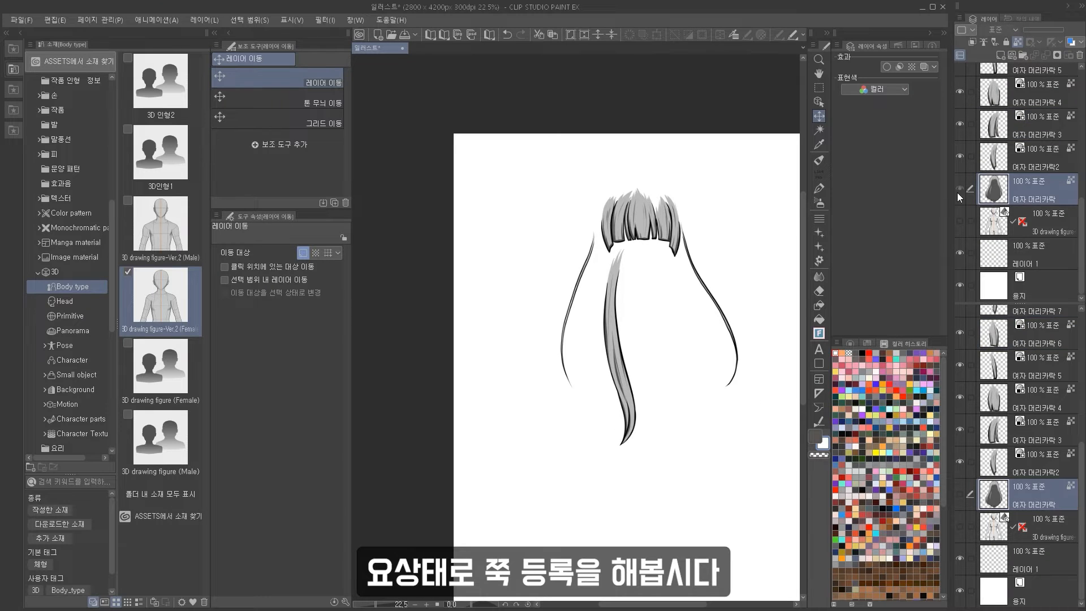
pyautogui.scroll(8, 68, 254)
pyautogui.click(68, 243)
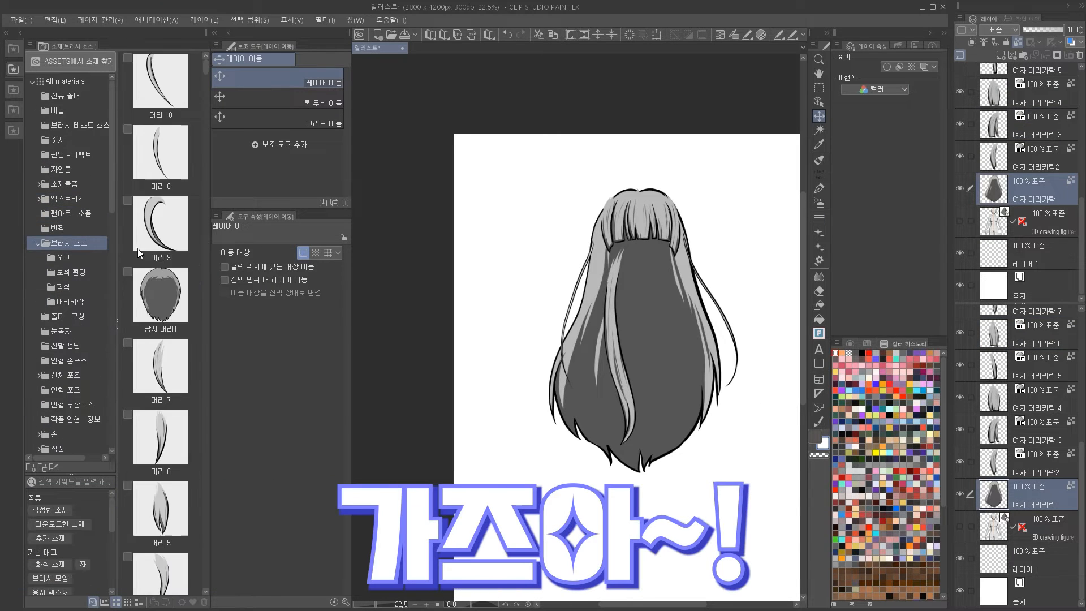
pyautogui.click(68, 302)
pyautogui.moveTo(1043, 200); pyautogui.dragTo(170, 209)
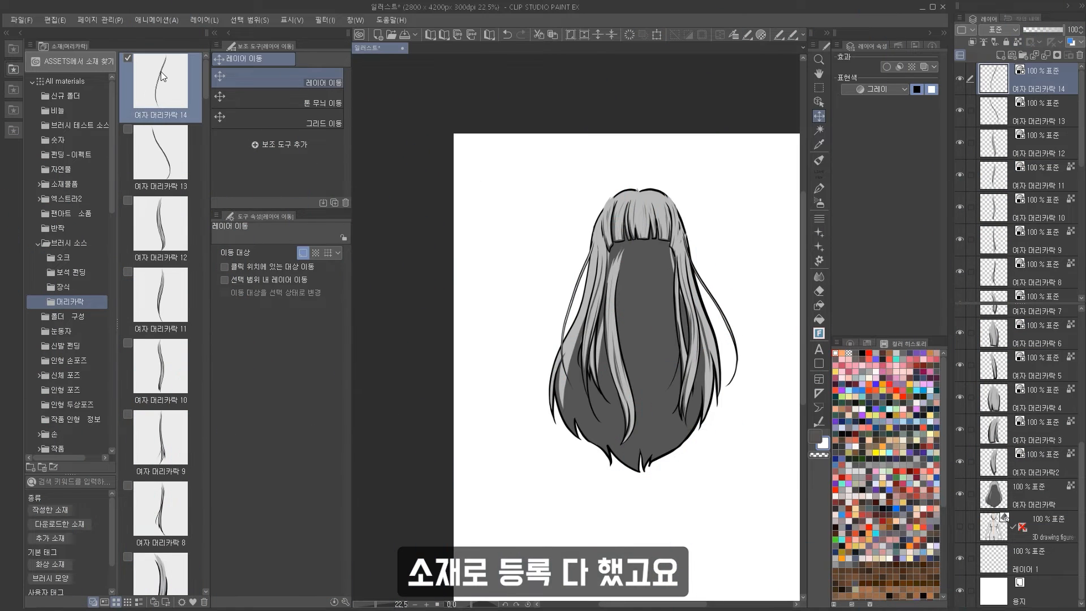
# Open the 여자 머리카락 14 material's properties and enable using it as a brush tip shape.
pyautogui.doubleClick(160, 71)
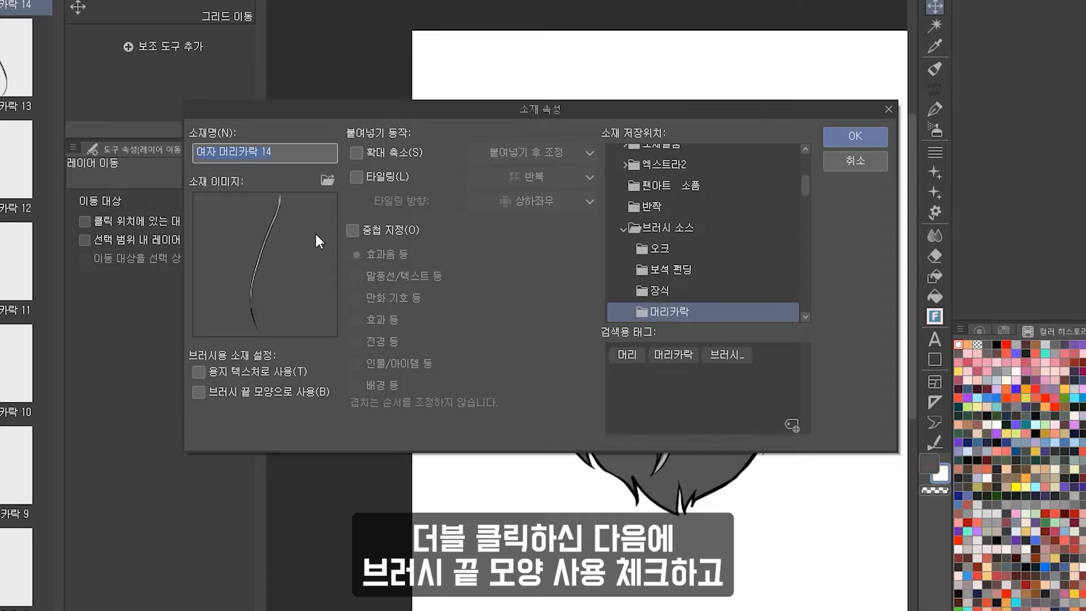
pyautogui.click(269, 395)
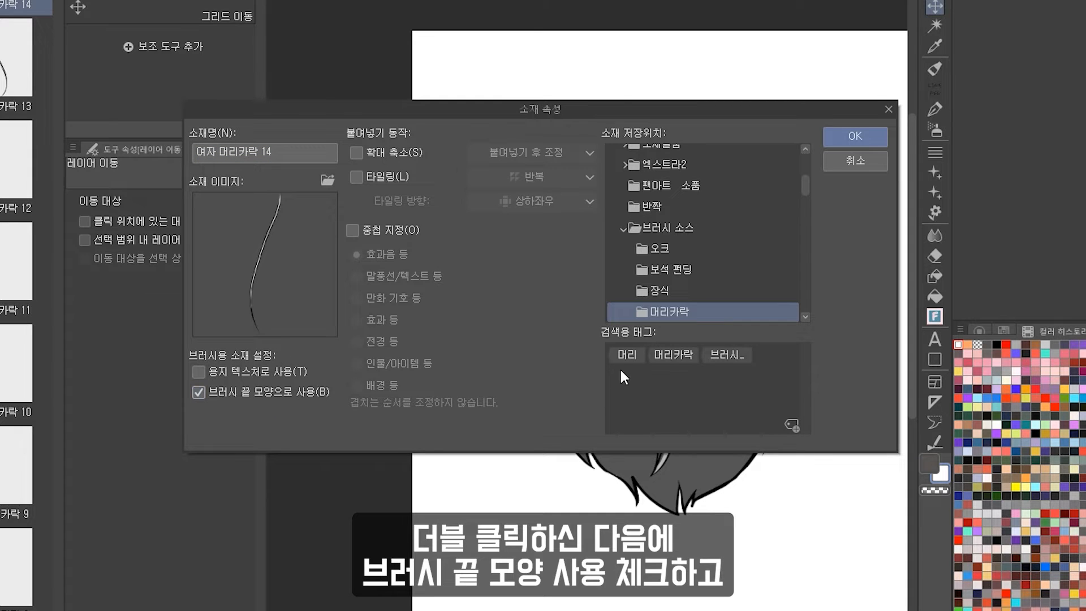
pyautogui.click(646, 355)
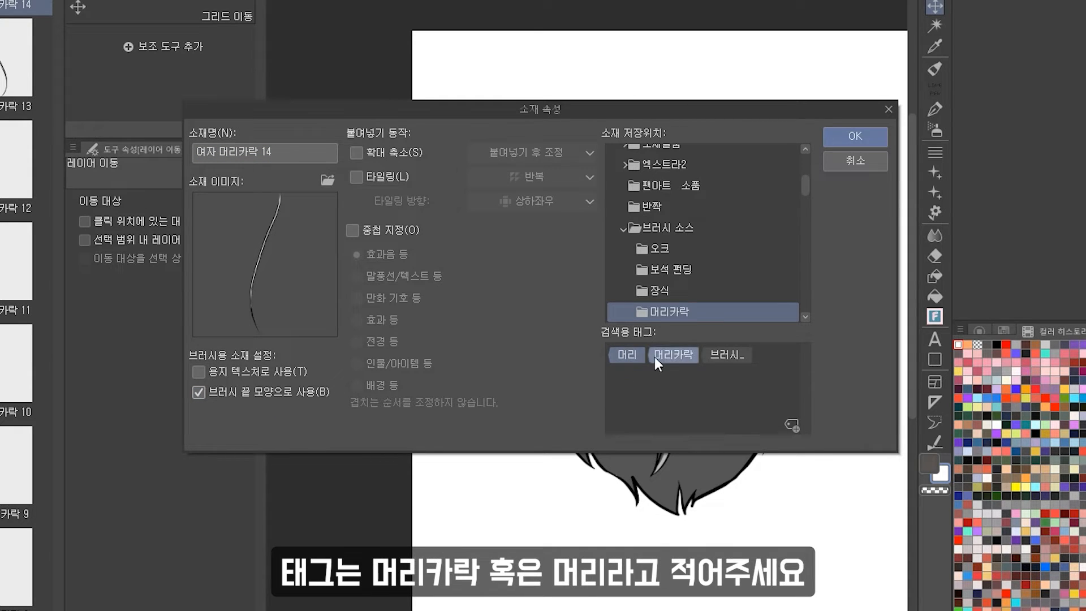
# Add the search tag 여자머리 to the material and confirm its properties.
pyautogui.click(790, 425)
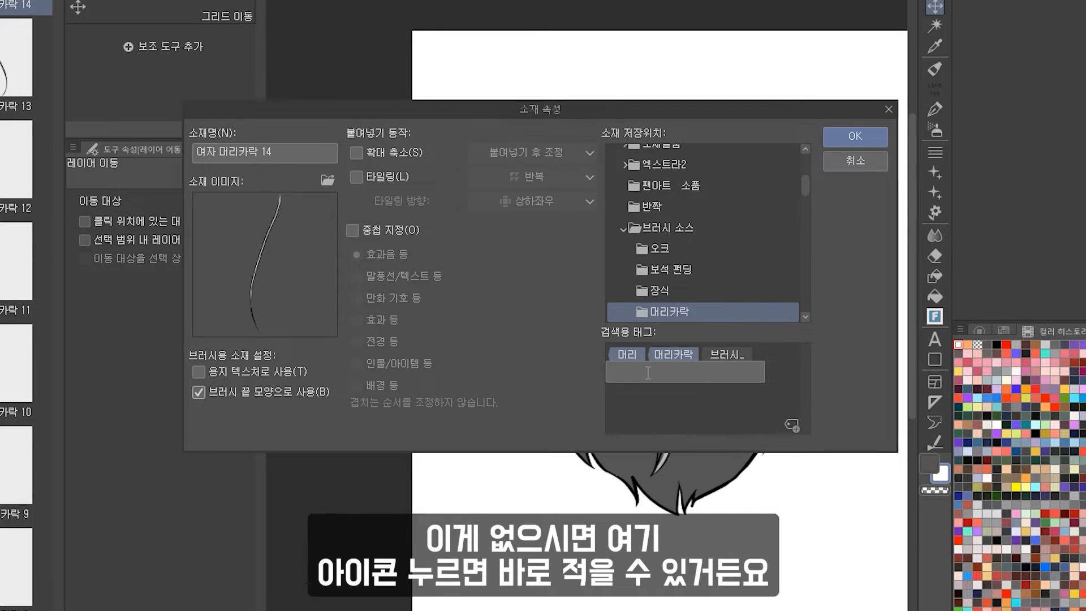
pyautogui.write('예')
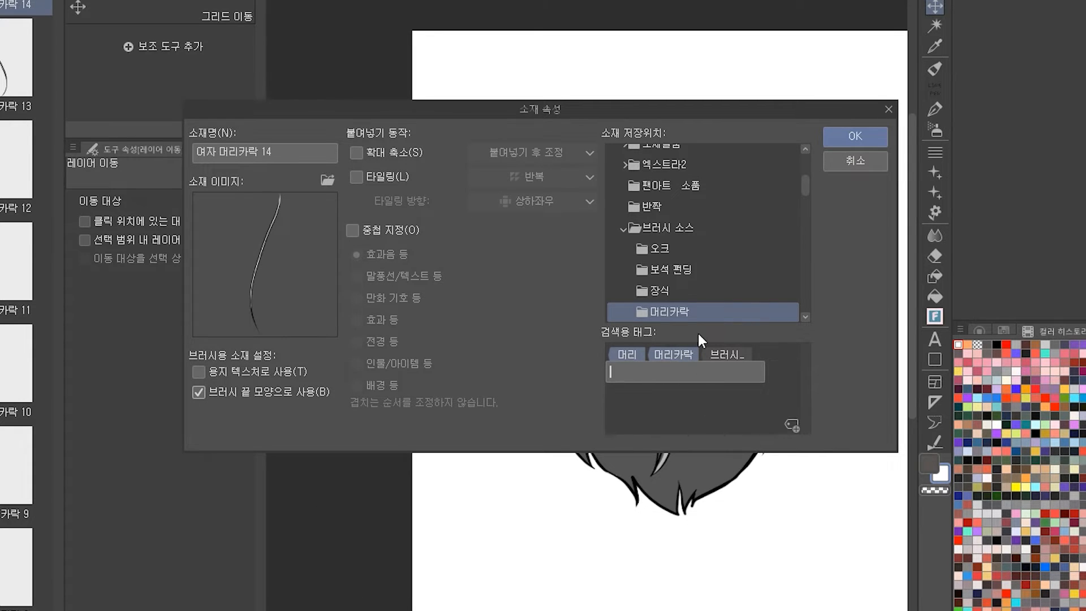
pyautogui.write('자머리')
pyautogui.press('Return')
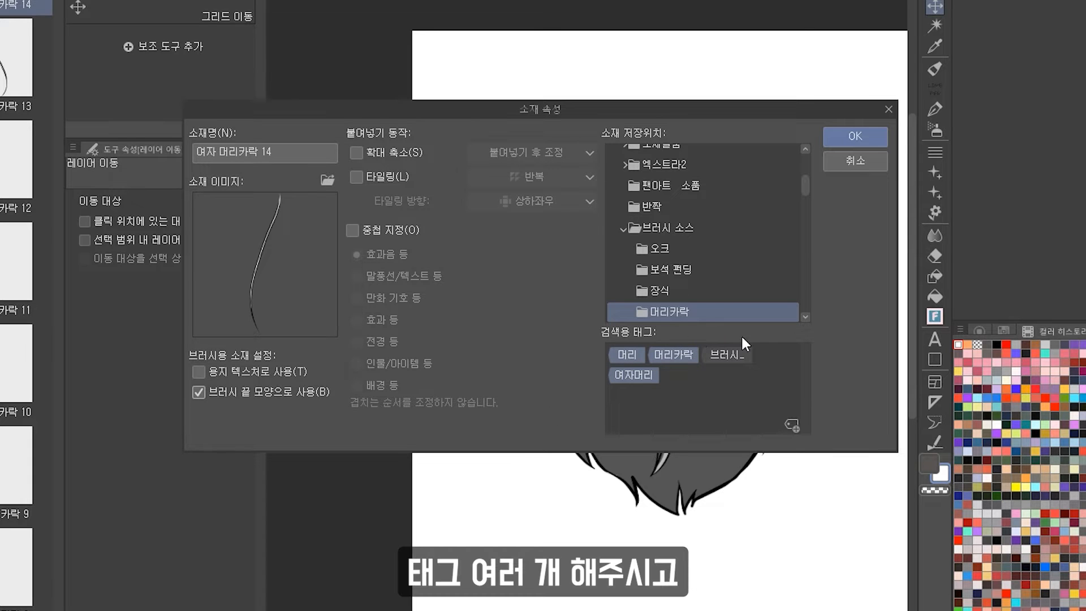
pyautogui.click(850, 138)
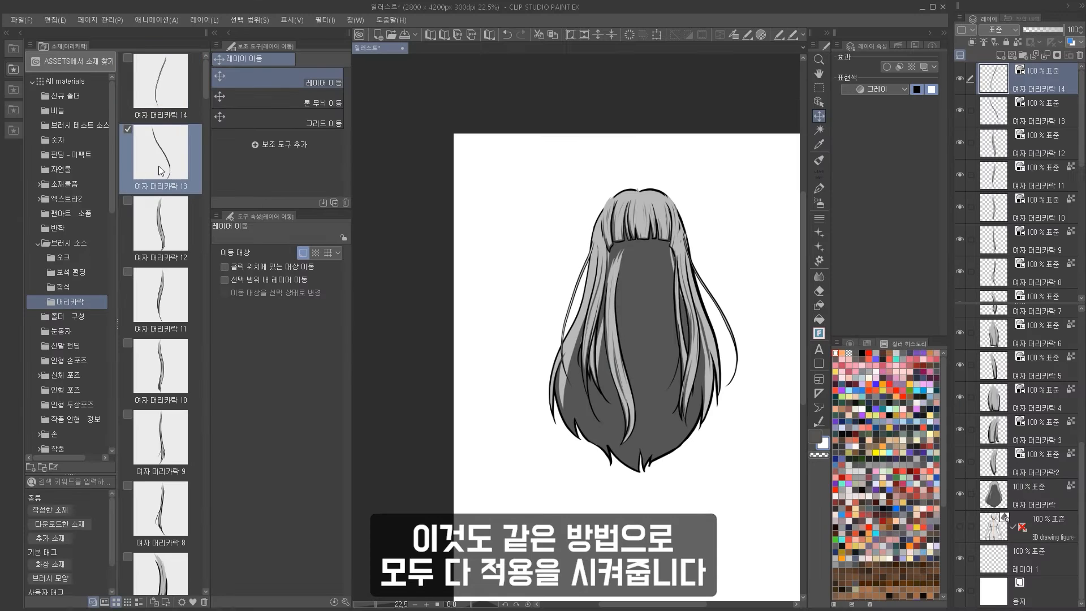
# Open the 여자 머리카락 13 material's properties, keep brush-tip use with the hair search tags, and confirm.
pyautogui.doubleClick(179, 171)
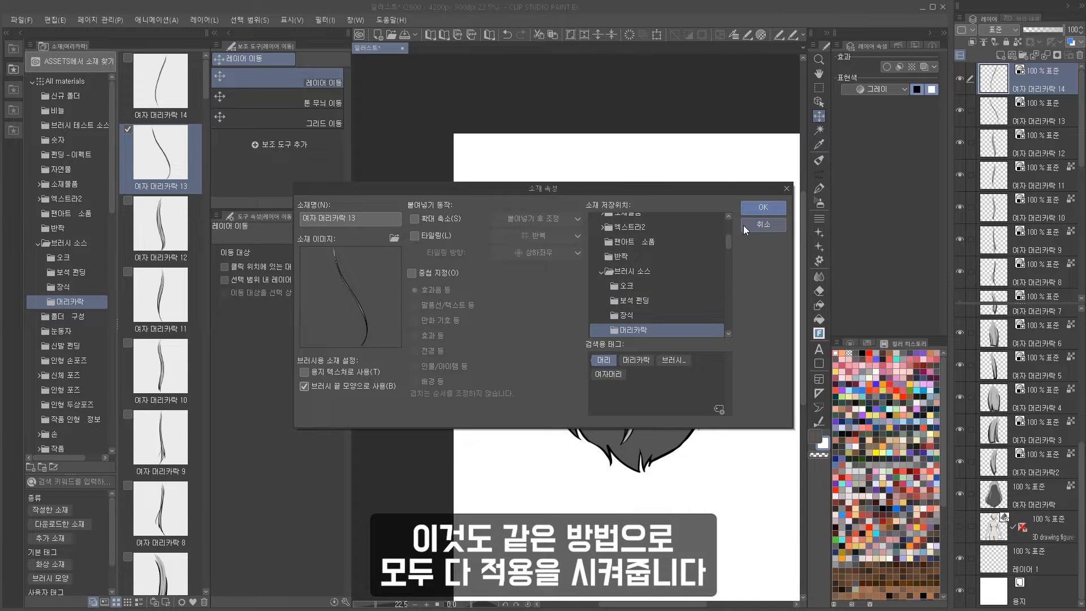
pyautogui.click(763, 207)
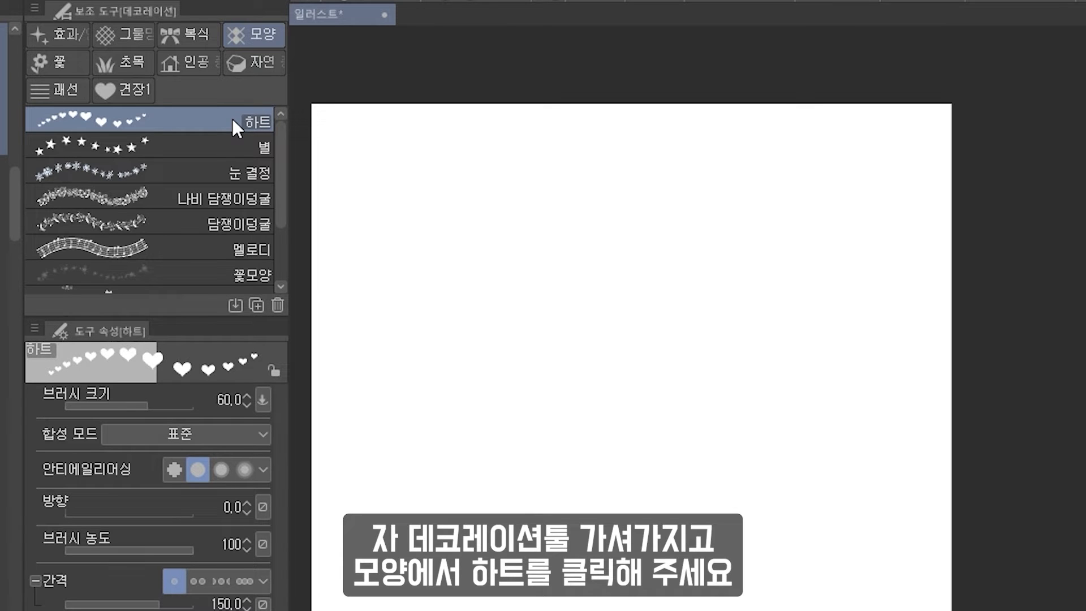
# Duplicate the 하트 decoration sub tool and name the copy 여자 머리카락.
pyautogui.click(256, 305)
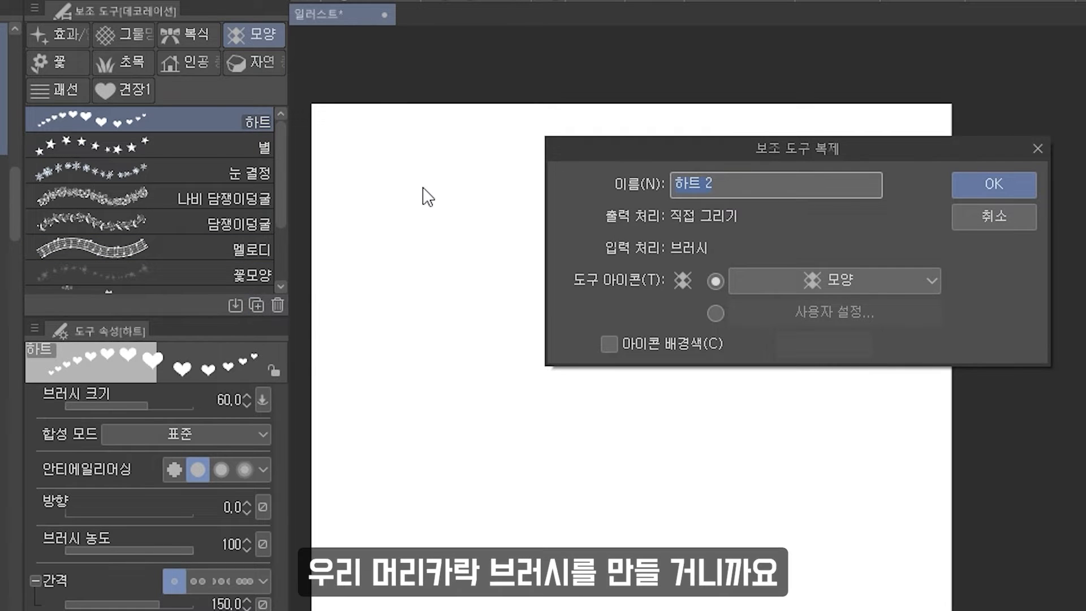
pyautogui.write('머리')
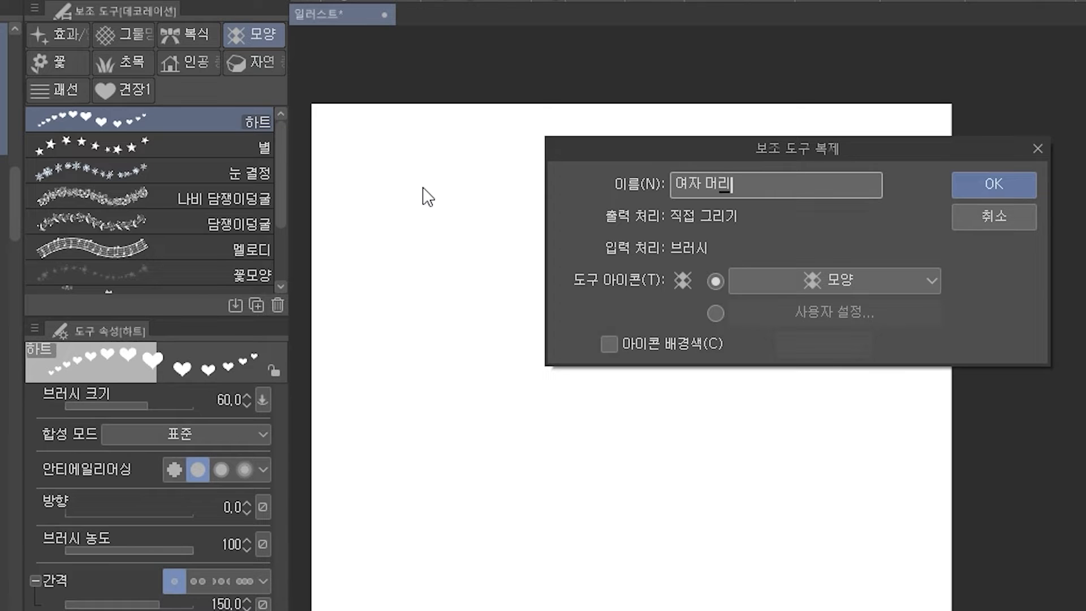
pyautogui.write('자 머리카락')
pyautogui.press('Return')
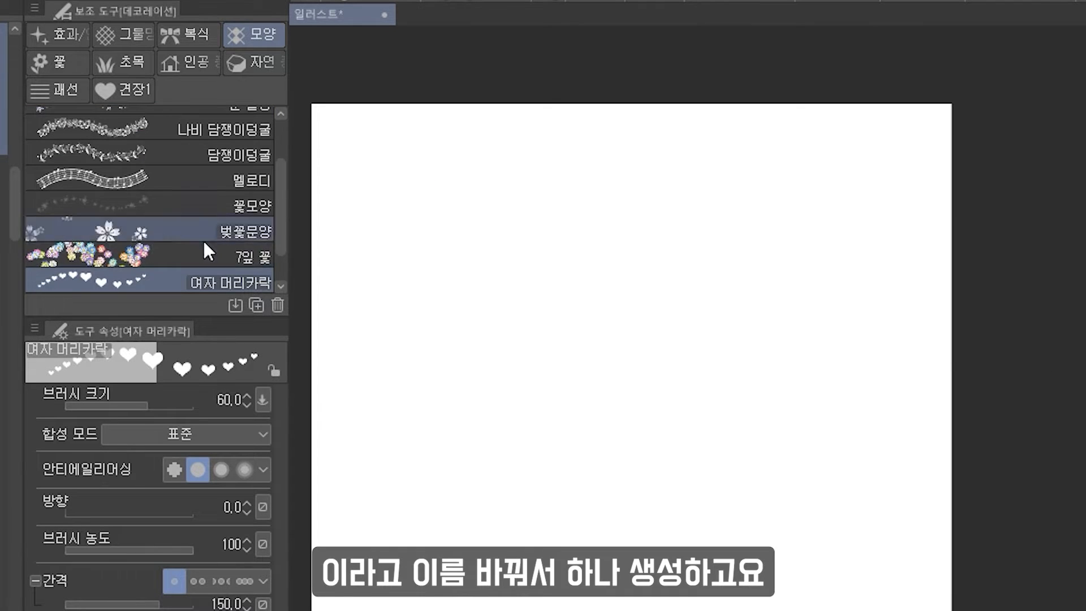
# Open the sub tool's detail settings at the brush tip section and delete the heart tip material.
pyautogui.click(277, 595)
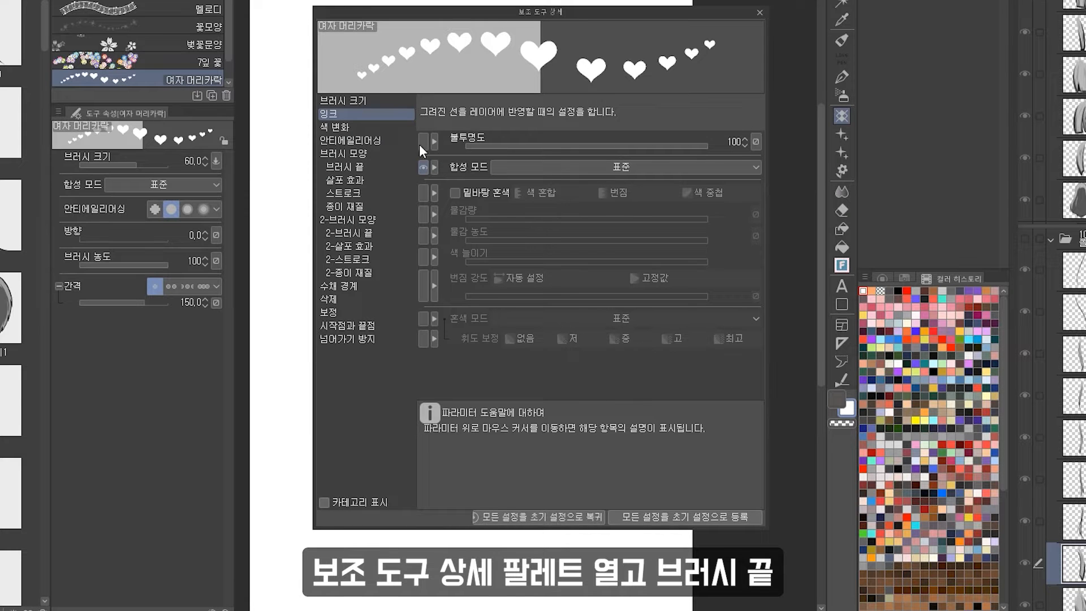
pyautogui.click(384, 169)
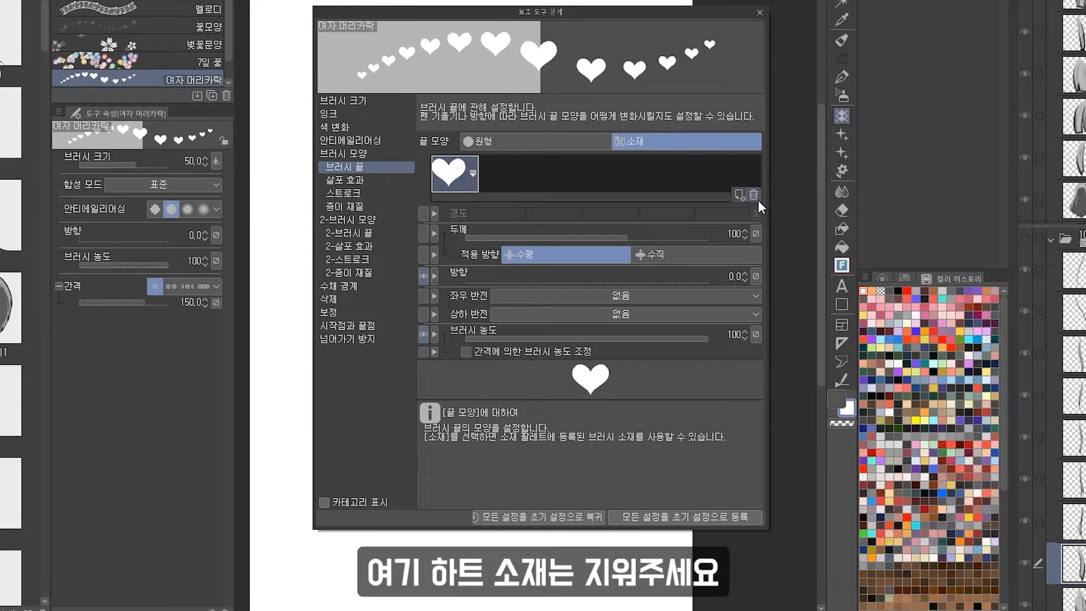
pyautogui.click(755, 196)
# Add the 여자 머리카락 2 to 7 bang materials as tip shapes, searching by 머리, and move the last tip to the front.
pyautogui.click(740, 194)
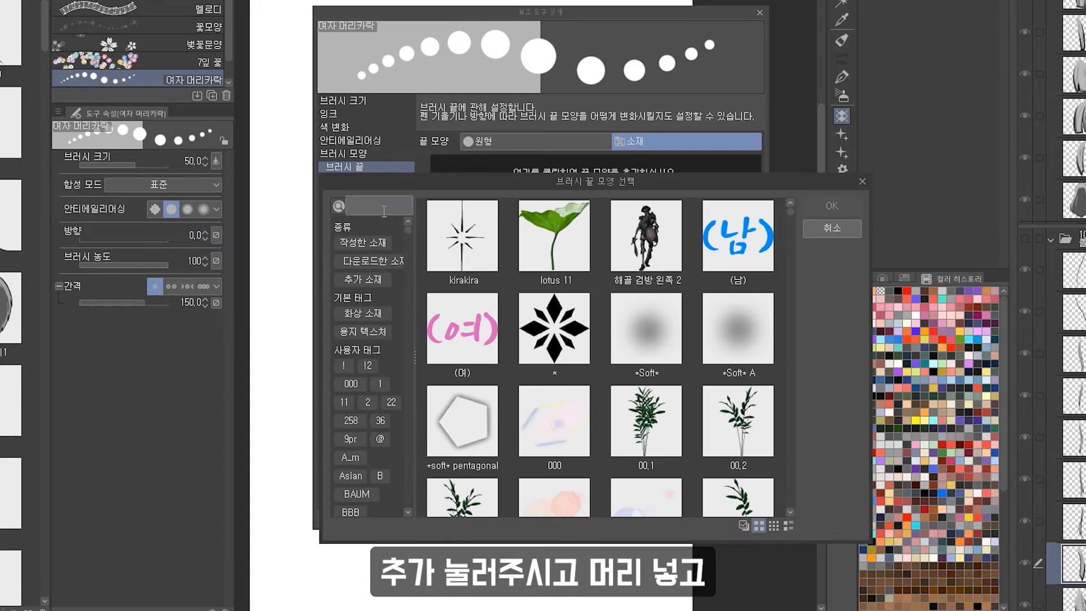
pyautogui.write('머리')
pyautogui.press('Return')
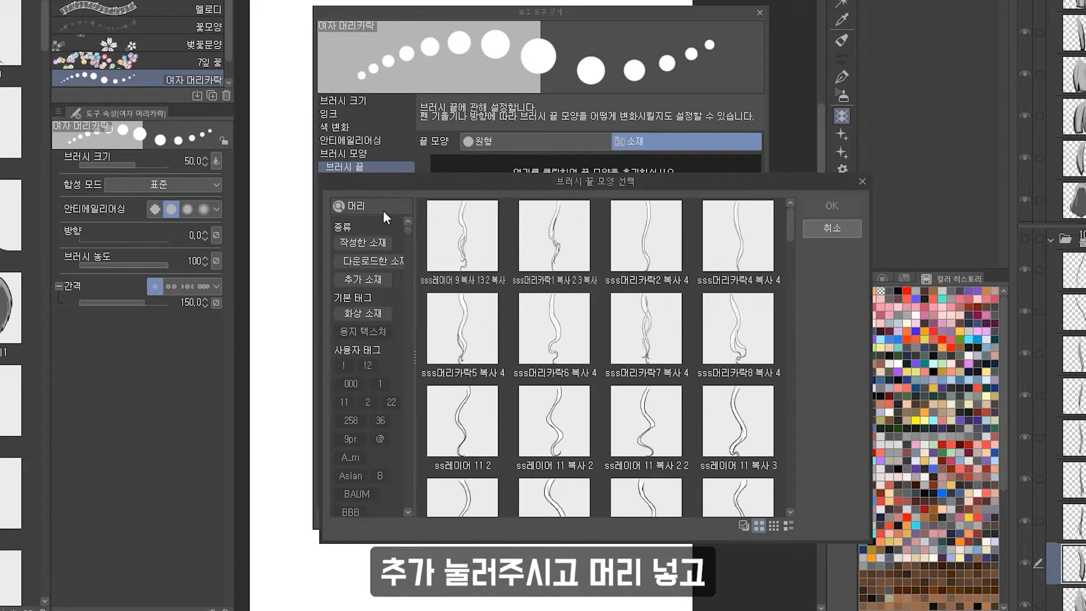
pyautogui.scroll(-3, 738, 310)
pyautogui.scroll(2, 738, 309)
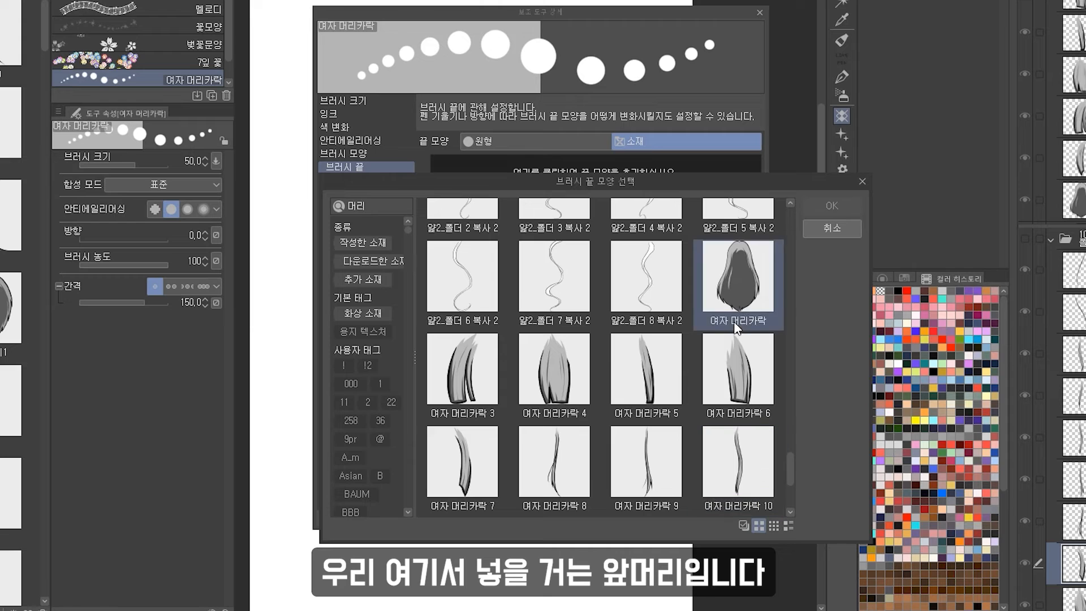
pyautogui.click(487, 368)
pyautogui.scroll(-1, 487, 433)
pyautogui.keyDown('shift'); pyautogui.click(460, 368); pyautogui.keyUp('shift')
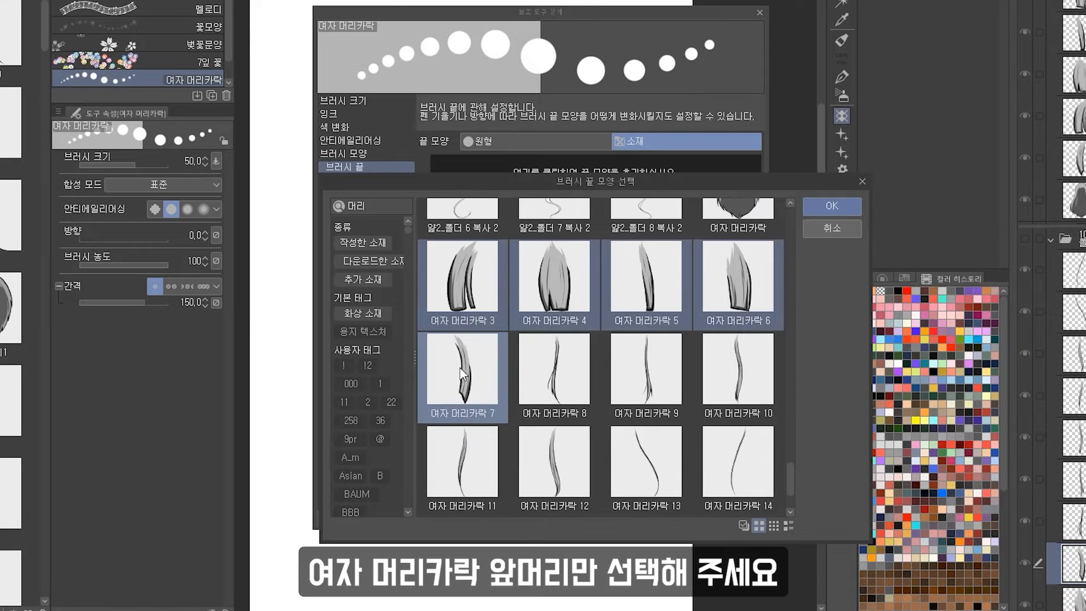
pyautogui.scroll(-1, 463, 368)
pyautogui.keyDown('ctrl'); pyautogui.click(442, 457); pyautogui.keyUp('ctrl')
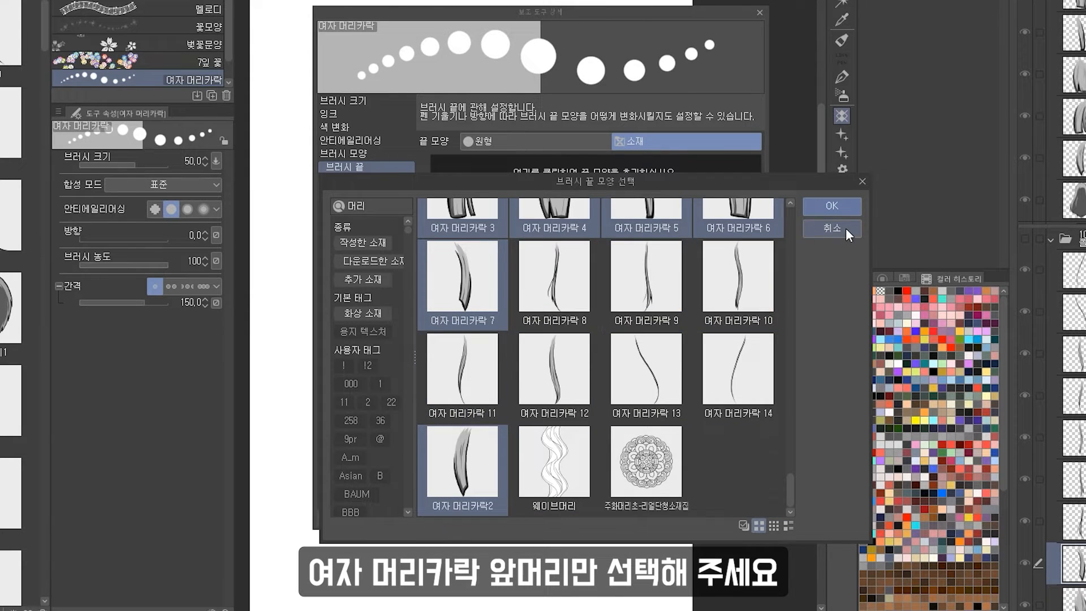
pyautogui.click(831, 206)
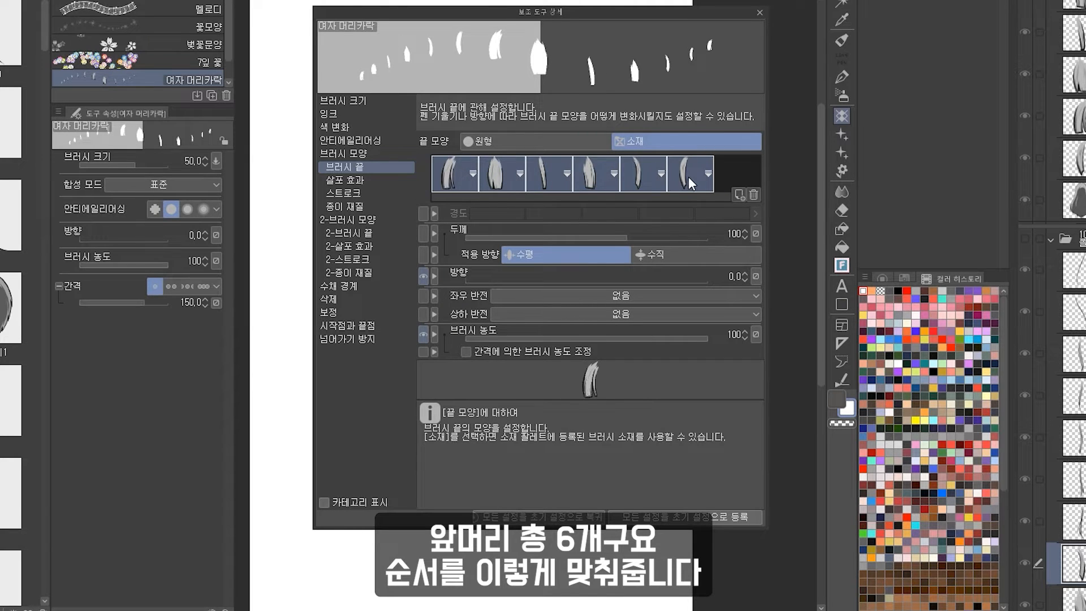
pyautogui.moveTo(687, 177); pyautogui.dragTo(449, 176)
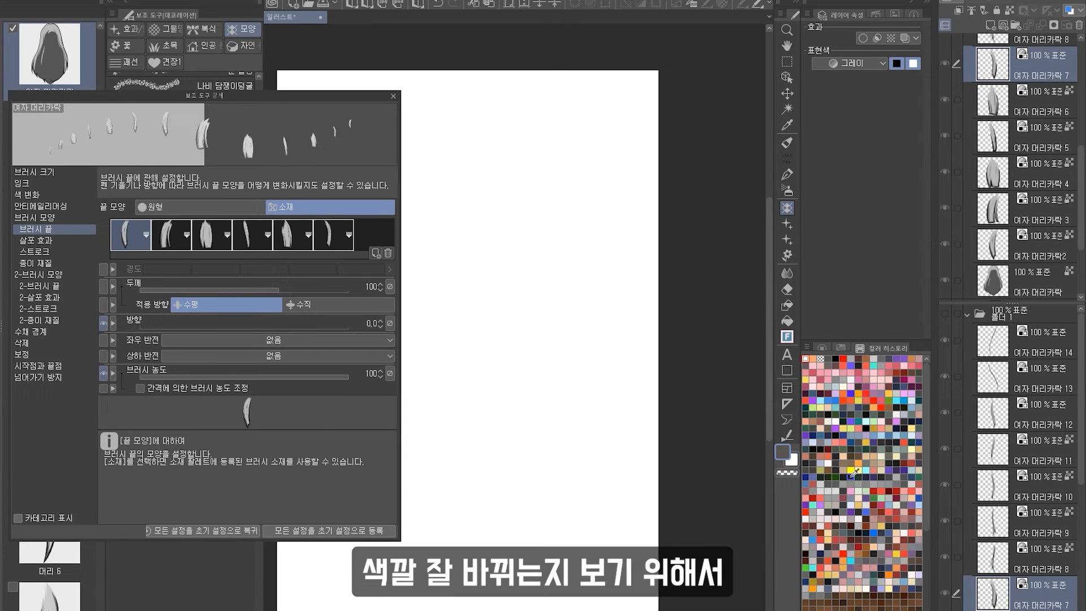
# Switch to the color wheel and pick a dark green drawing color.
pyautogui.click(821, 348)
pyautogui.click(916, 489)
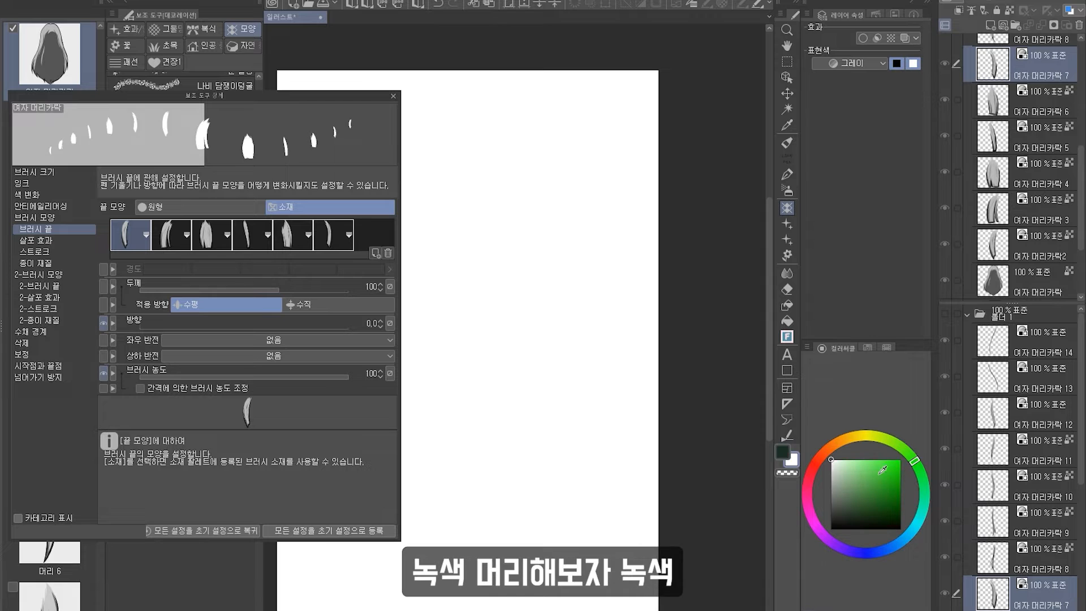
# Draw a test stroke with the new hair brush on the canvas and undo it.
pyautogui.scroll(-1, 611, 400)
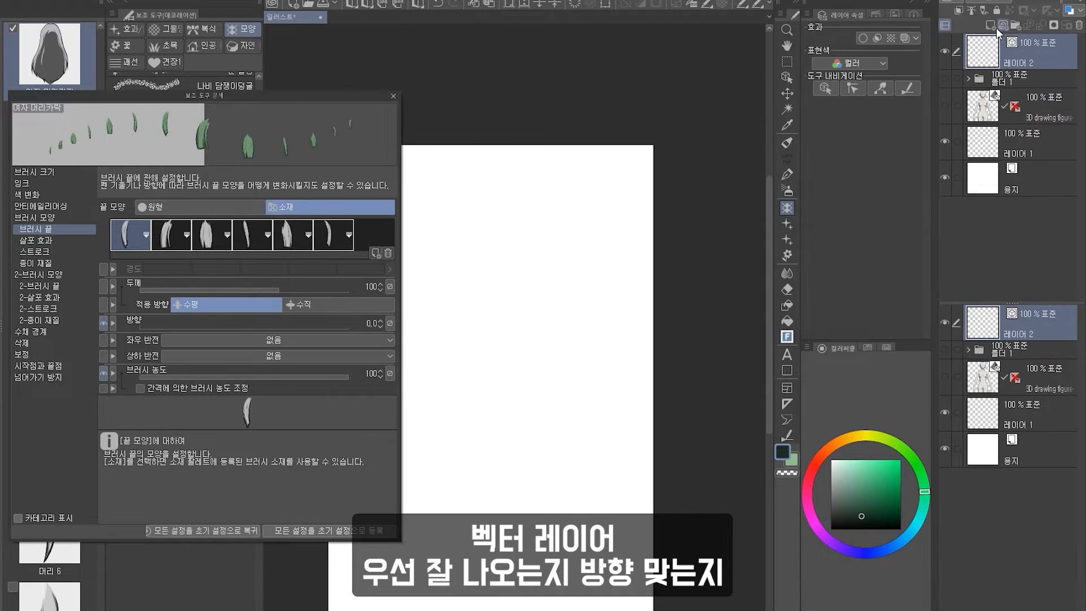
pyautogui.scroll(3, 553, 220)
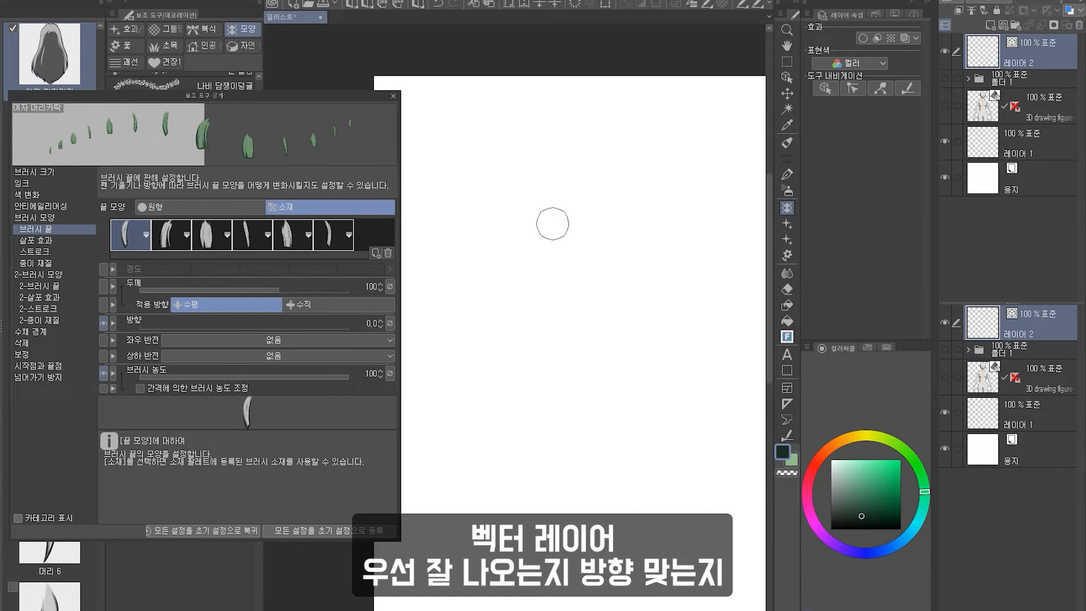
pyautogui.scroll(-2, 552, 223)
pyautogui.scroll(2, 591, 233)
pyautogui.moveTo(514, 243); pyautogui.dragTo(727, 243)
pyautogui.scroll(-2, 589, 218)
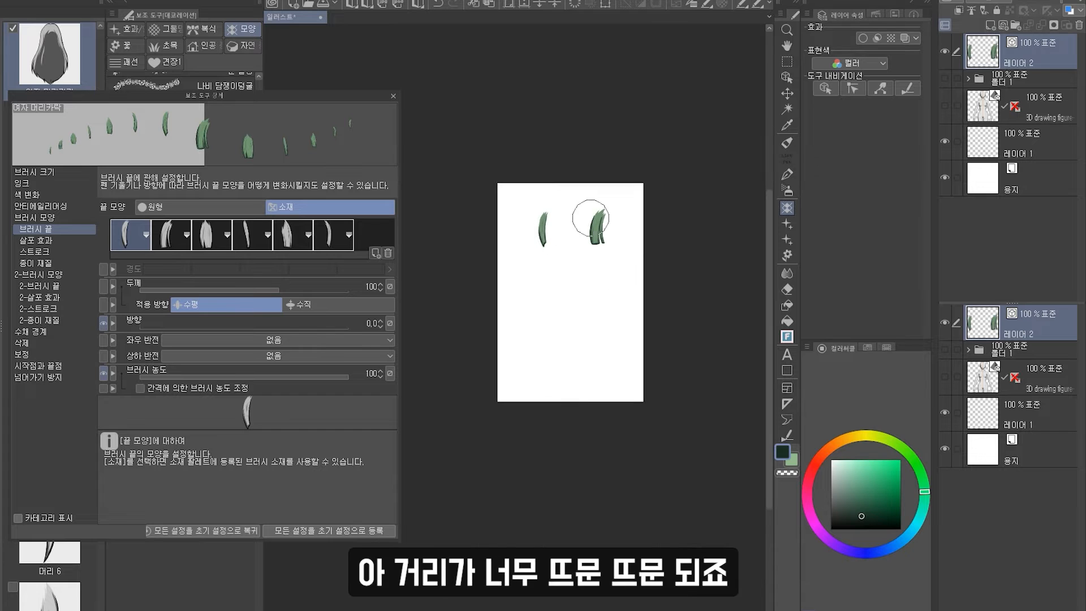
pyautogui.scroll(2, 546, 230)
pyautogui.hotkey('ctrl', 'z')
# Set the stroke spacing to about 20.9 and the repeat method to a single cycle.
pyautogui.click(48, 252)
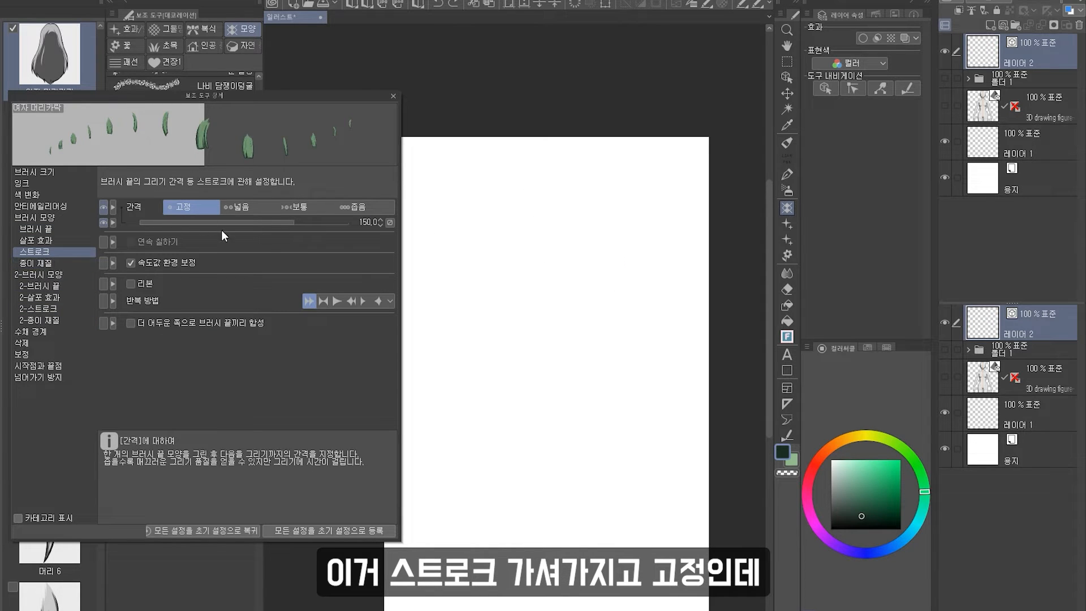
pyautogui.moveTo(284, 221); pyautogui.dragTo(252, 221)
pyautogui.click(362, 301)
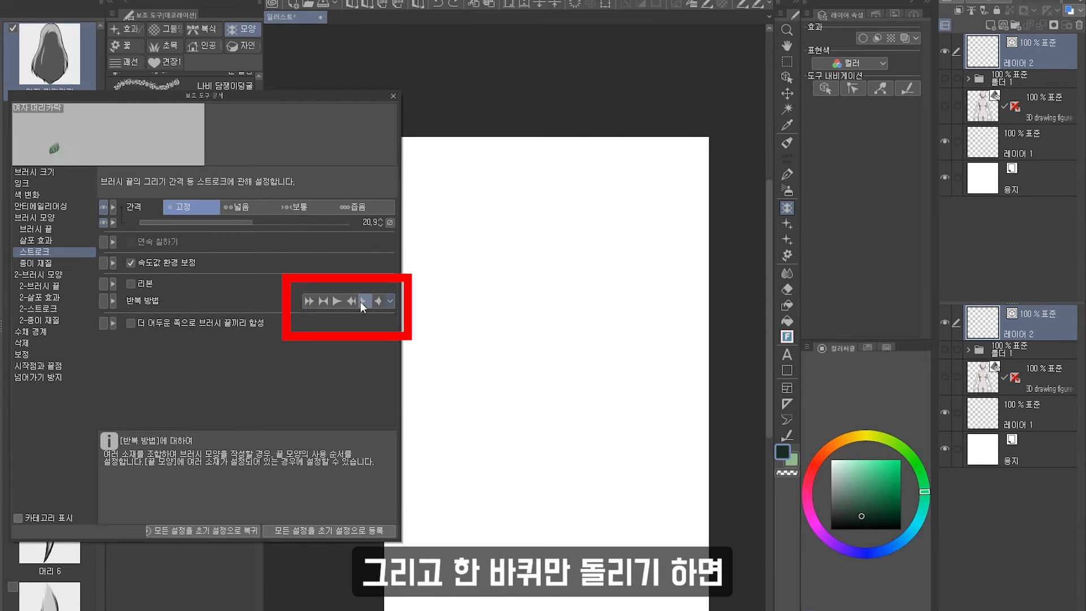
# Test-draw bang strokes while adjusting the stroke spacing, ending at 25.
pyautogui.moveTo(509, 221); pyautogui.dragTo(588, 222)
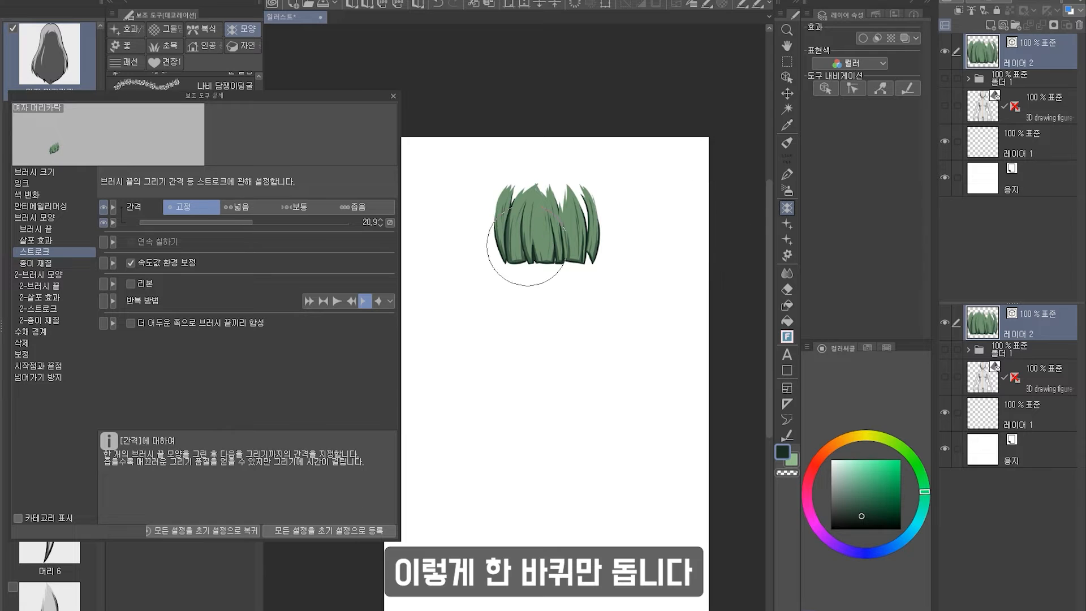
pyautogui.hotkey('ctrl', 'z')
pyautogui.moveTo(262, 220); pyautogui.dragTo(259, 227)
pyautogui.moveTo(452, 223); pyautogui.dragTo(691, 225)
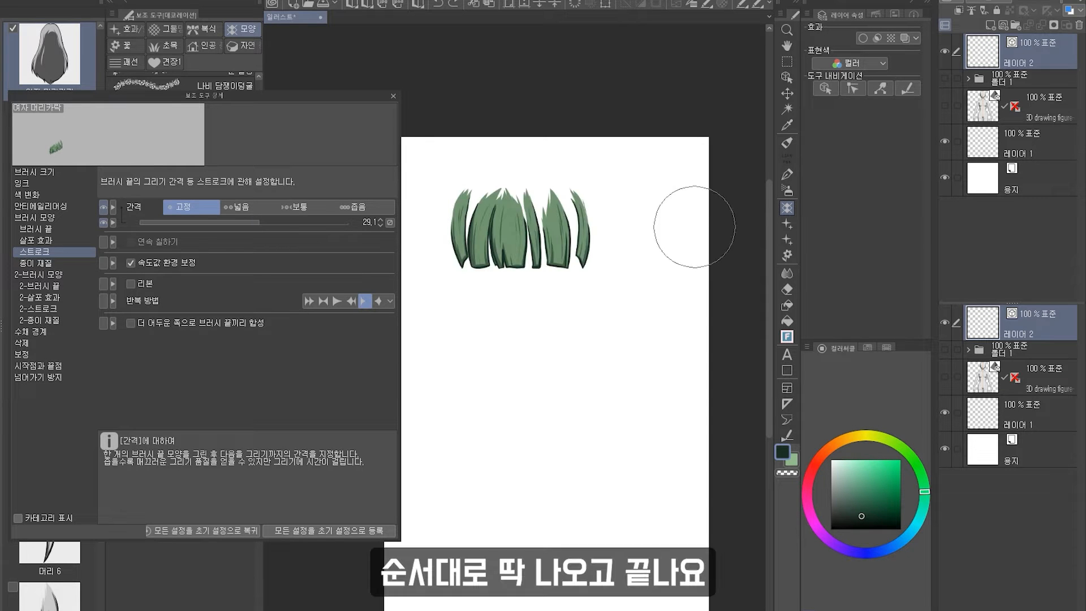
pyautogui.hotkey('ctrl', 'z')
pyautogui.moveTo(257, 222); pyautogui.dragTo(260, 222)
pyautogui.moveTo(461, 218); pyautogui.dragTo(588, 220)
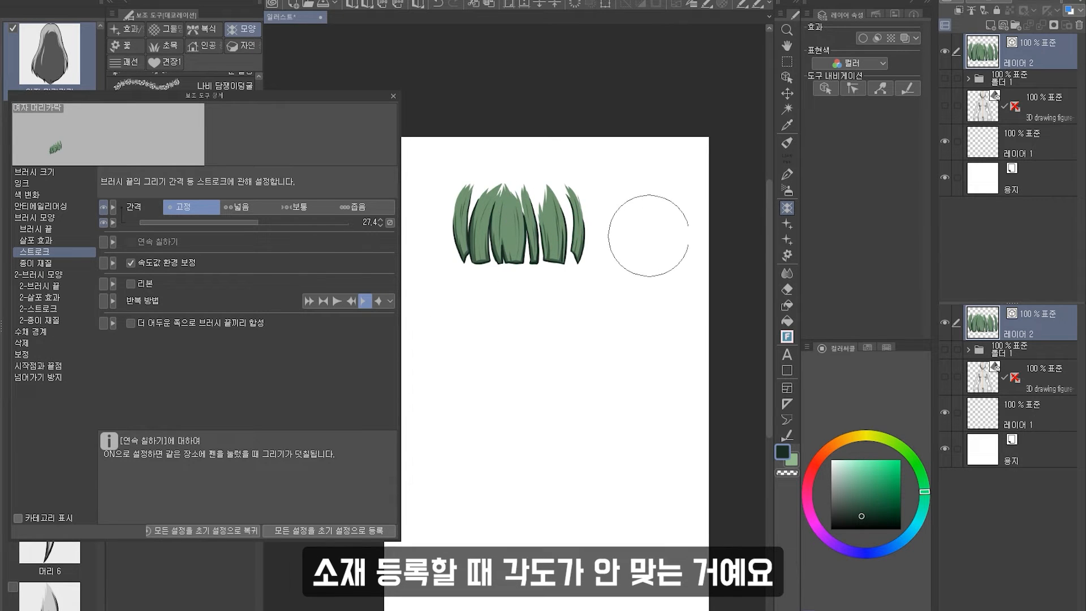
pyautogui.moveTo(257, 219); pyautogui.dragTo(256, 220)
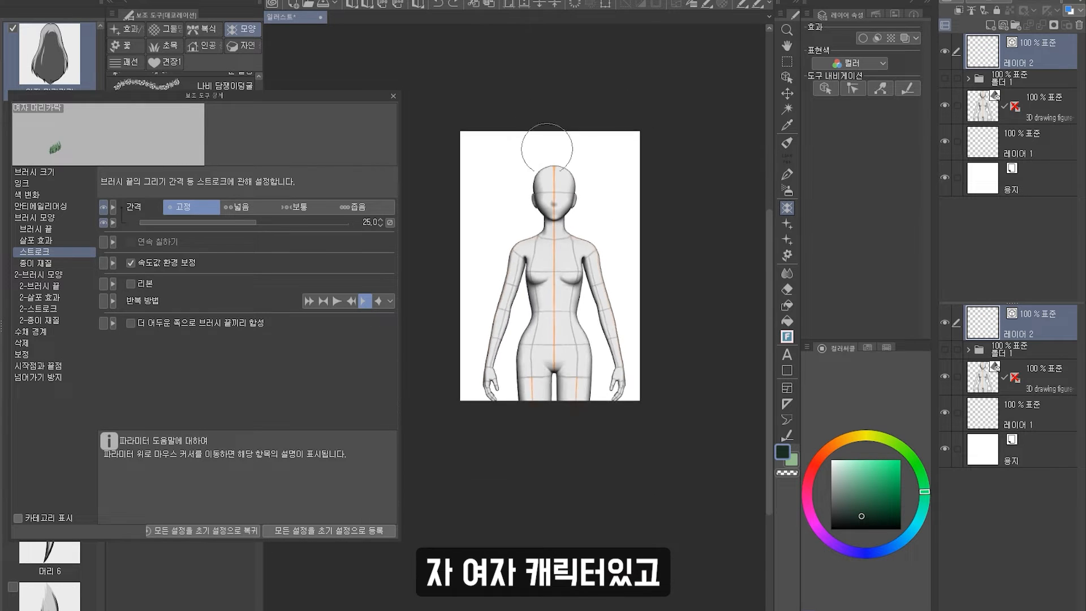
# Close the detail settings and duplicate the hair sub tool as 여자 머리카락 2.
pyautogui.scroll(2, 546, 148)
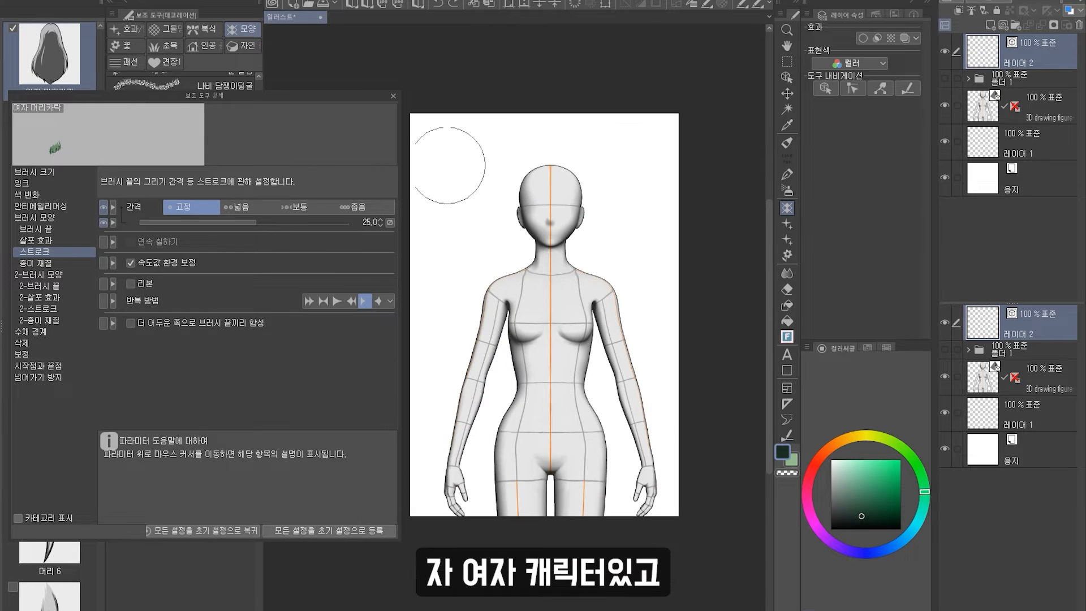
pyautogui.click(393, 96)
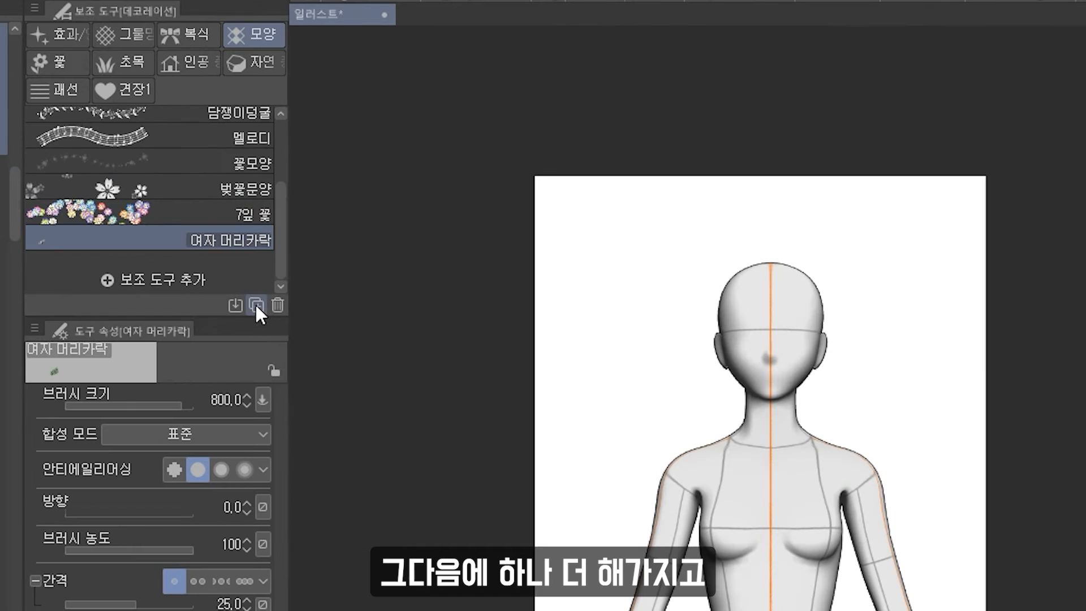
pyautogui.click(256, 305)
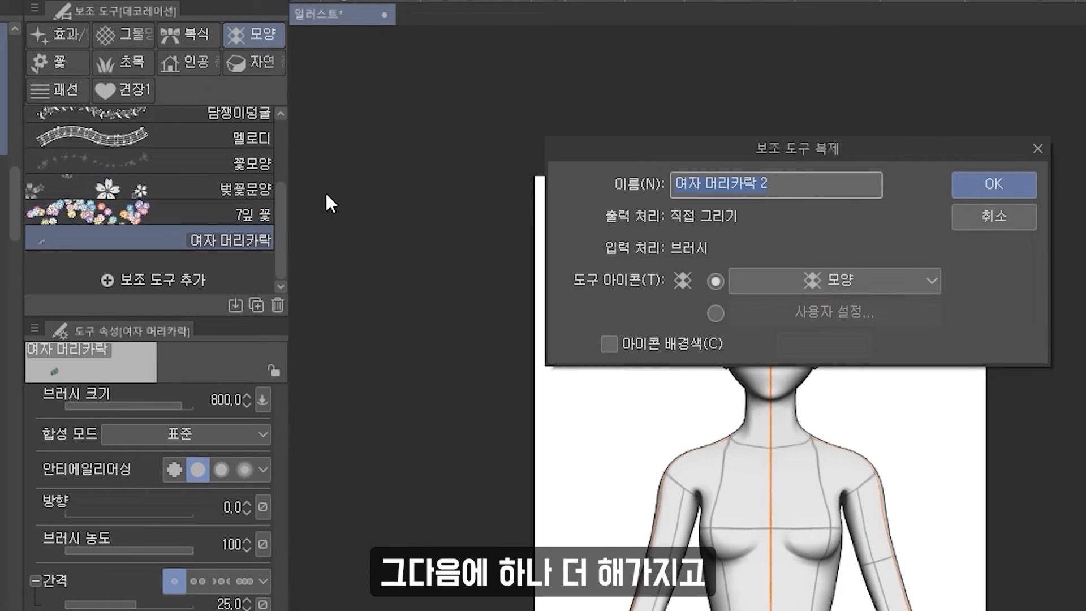
pyautogui.press('Return')
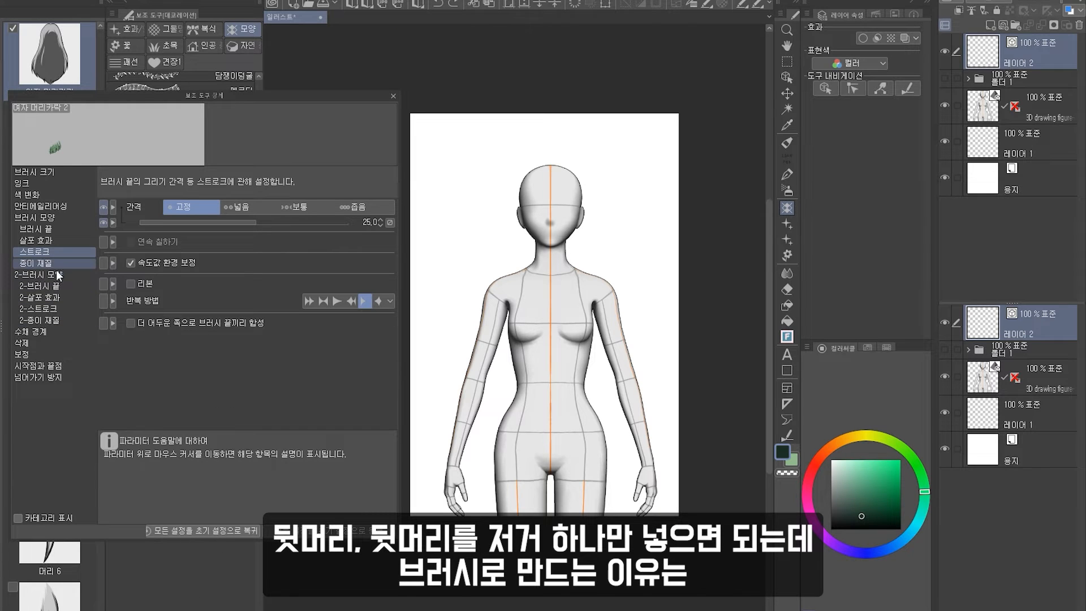
# Open the copy's brush tip settings and remove all the bang tip materials.
pyautogui.click(67, 227)
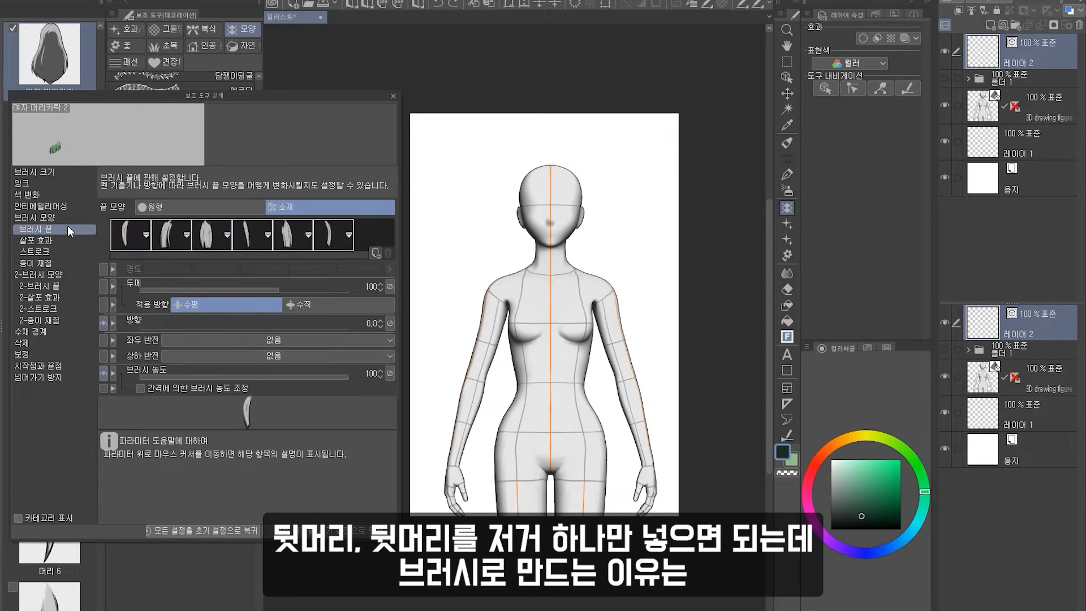
pyautogui.click(333, 235)
pyautogui.keyDown('shift'); pyautogui.click(130, 235); pyautogui.keyUp('shift')
pyautogui.click(388, 253)
# Add the 여자 머리카락 back-hair material as the only tip shape, searching by 머리.
pyautogui.click(374, 253)
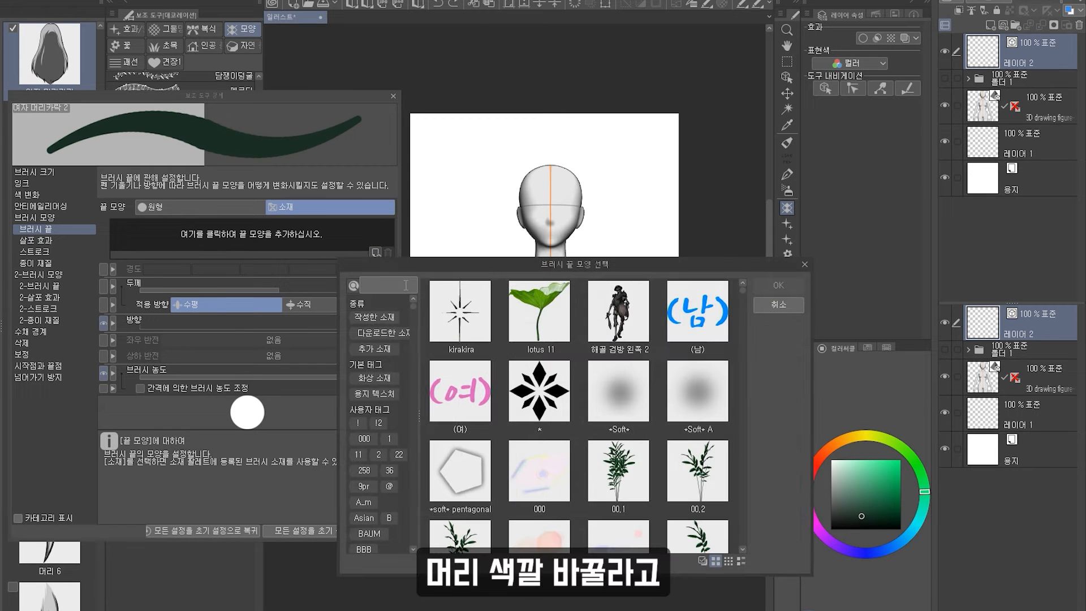
pyautogui.write('머리')
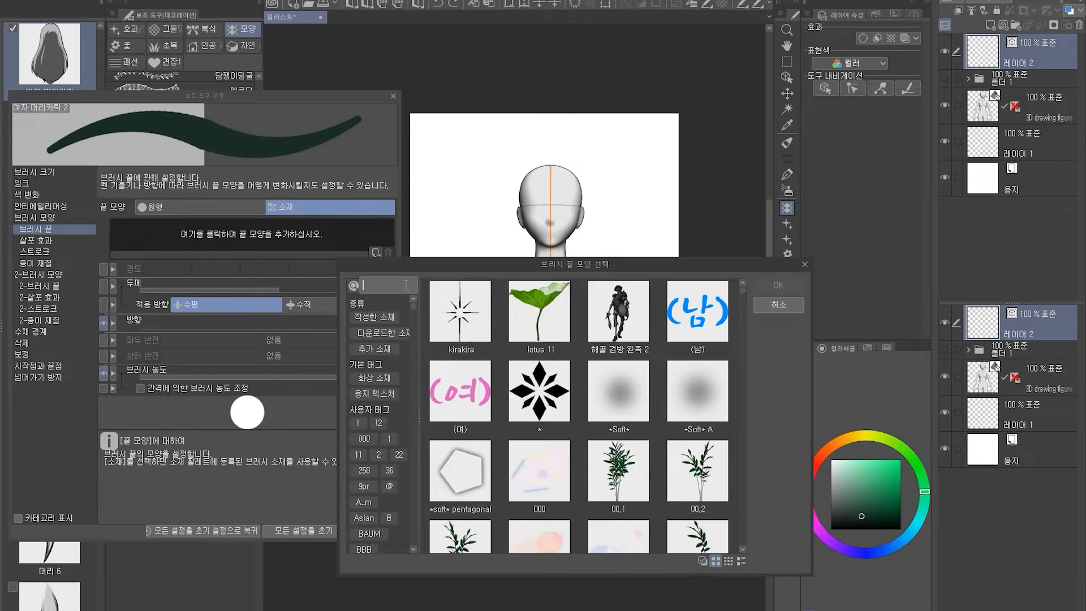
pyautogui.scroll(-10, 575, 472)
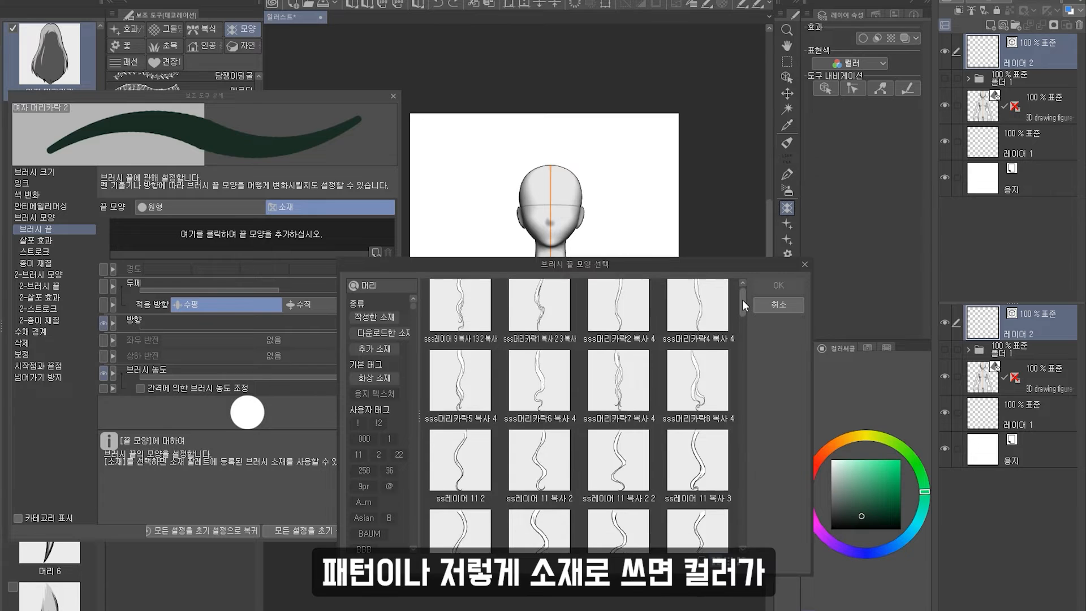
pyautogui.click(697, 429)
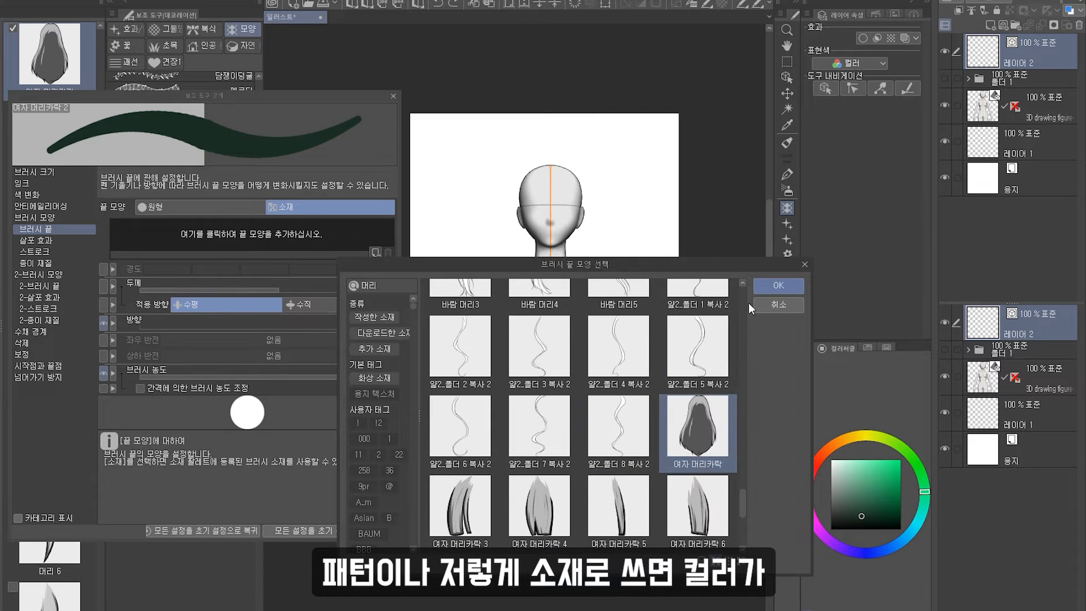
pyautogui.click(778, 285)
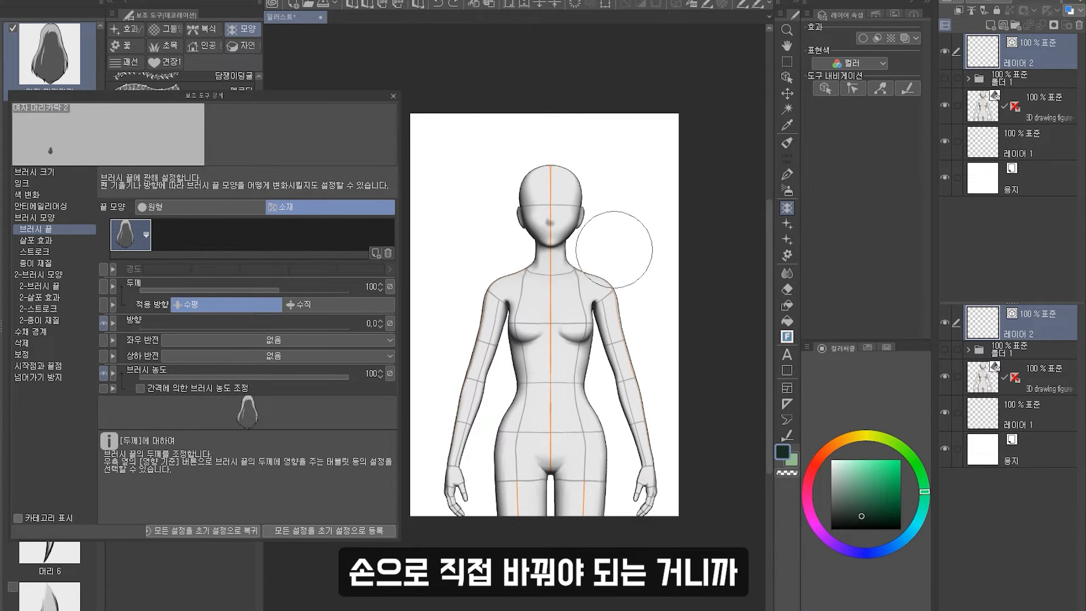
# Stamp the back-hair brush over the figure's head to test it.
pyautogui.moveTo(540, 244); pyautogui.dragTo(557, 249)
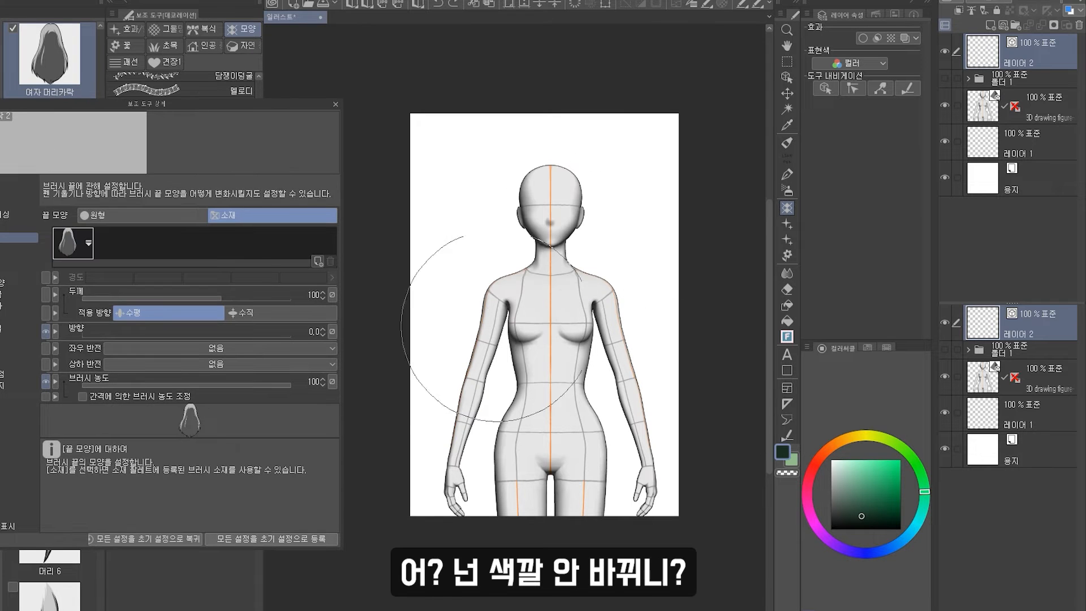
pyautogui.moveTo(589, 244); pyautogui.dragTo(622, 265)
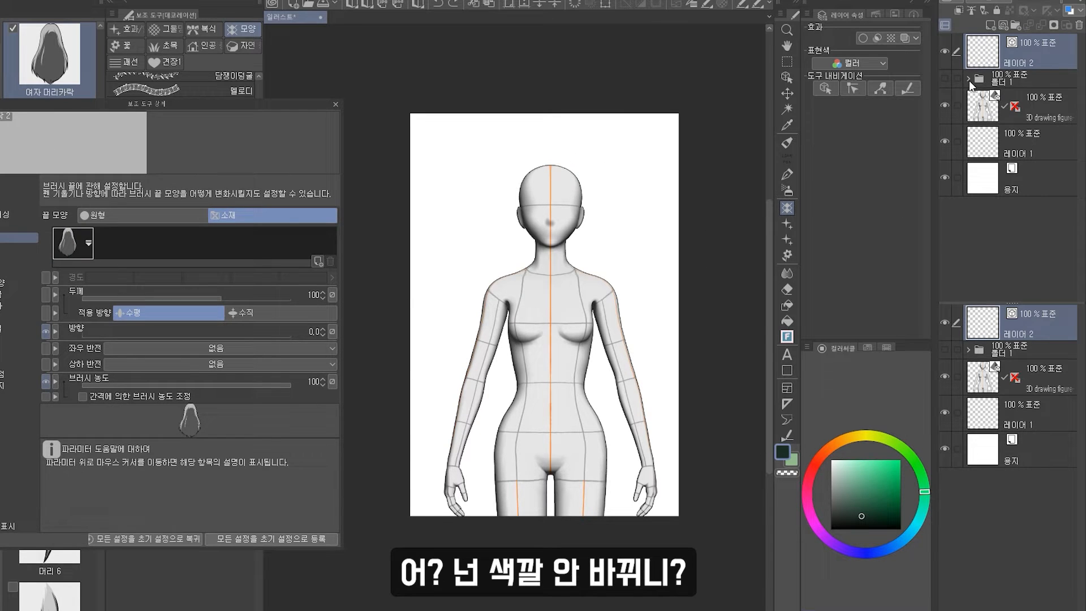
pyautogui.click(968, 79)
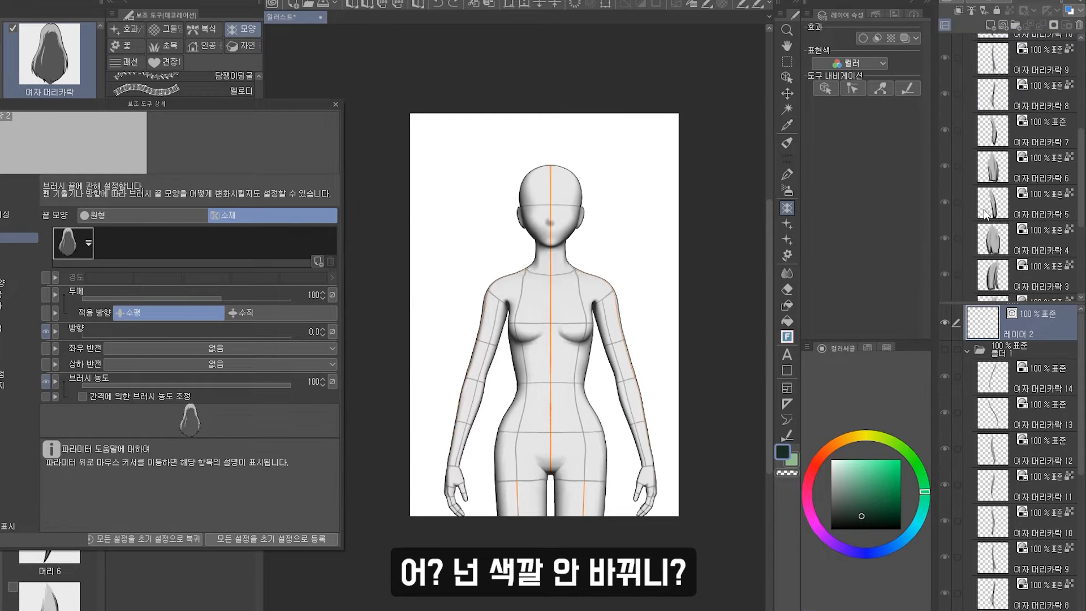
# Remove the back-hair tip shape from the duplicated brush and close the detail settings.
pyautogui.click(1020, 185)
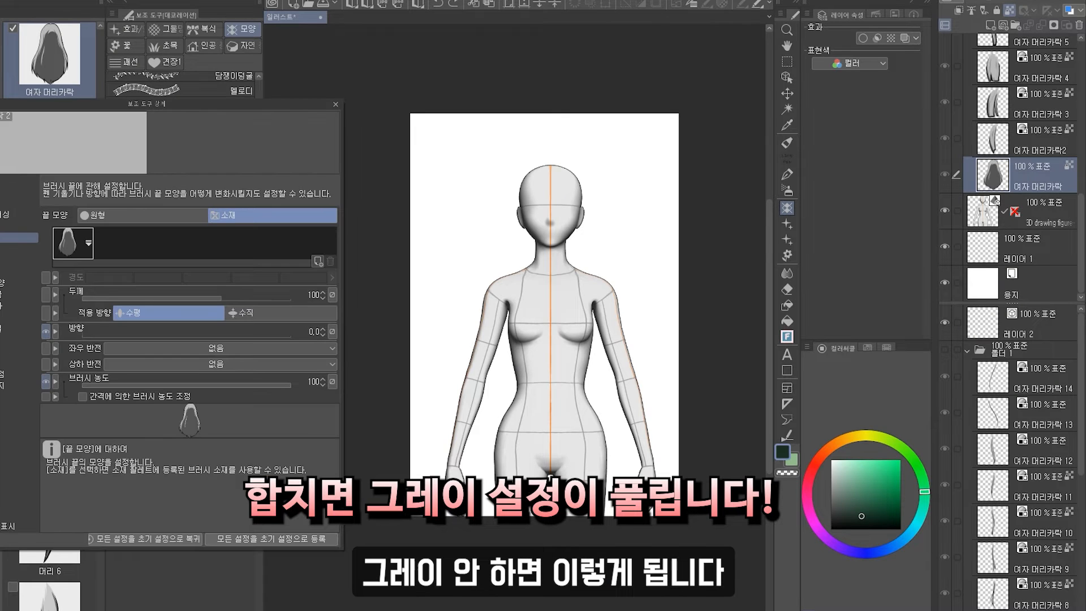
pyautogui.click(329, 262)
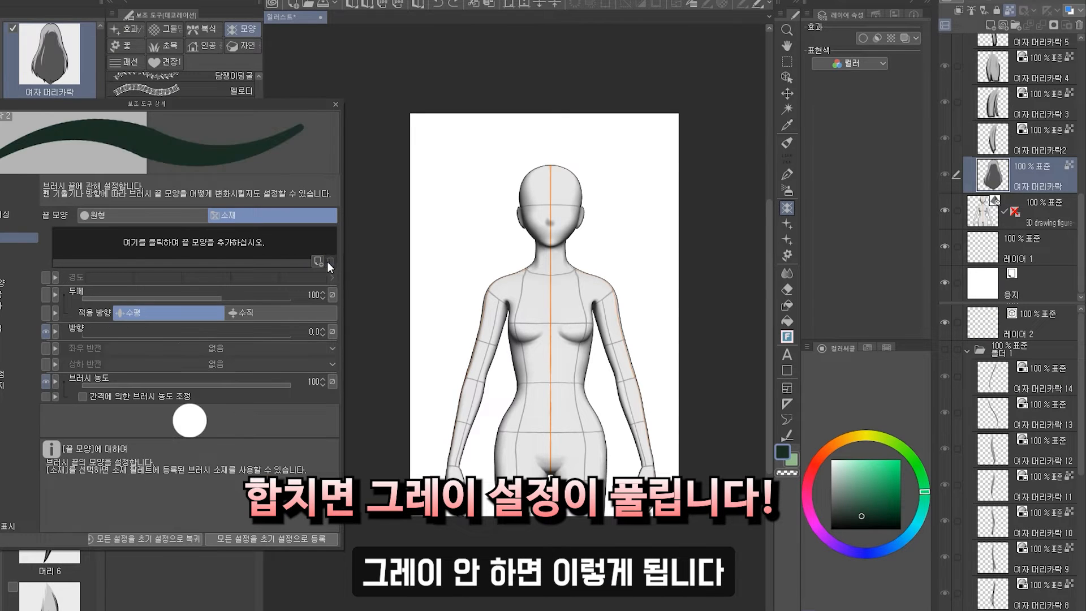
pyautogui.click(335, 104)
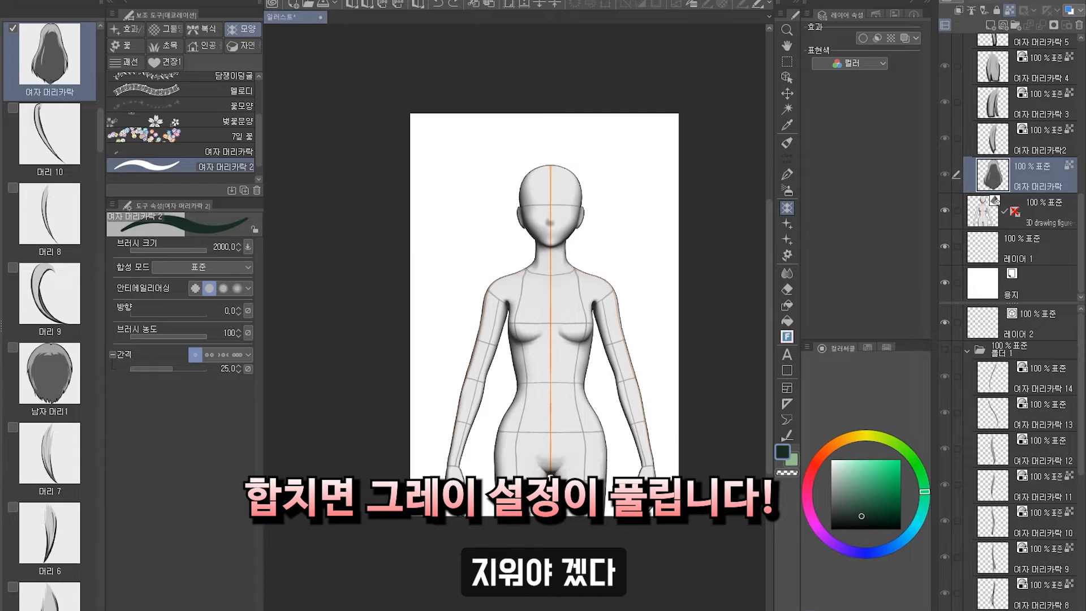
# Delete the 여자 머리카락 material and re-register the back-hair layer as 여자 머리카락 material usable as a brush tip.
pyautogui.press('Delete')
pyautogui.click(478, 229)
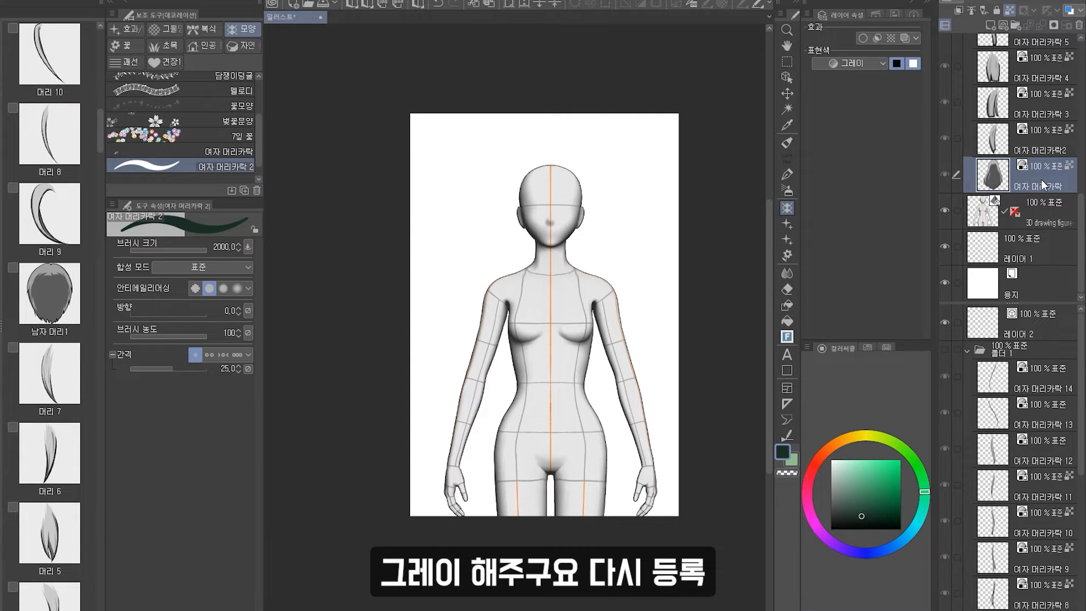
pyautogui.moveTo(1038, 179); pyautogui.dragTo(77, 105)
pyautogui.click(262, 403)
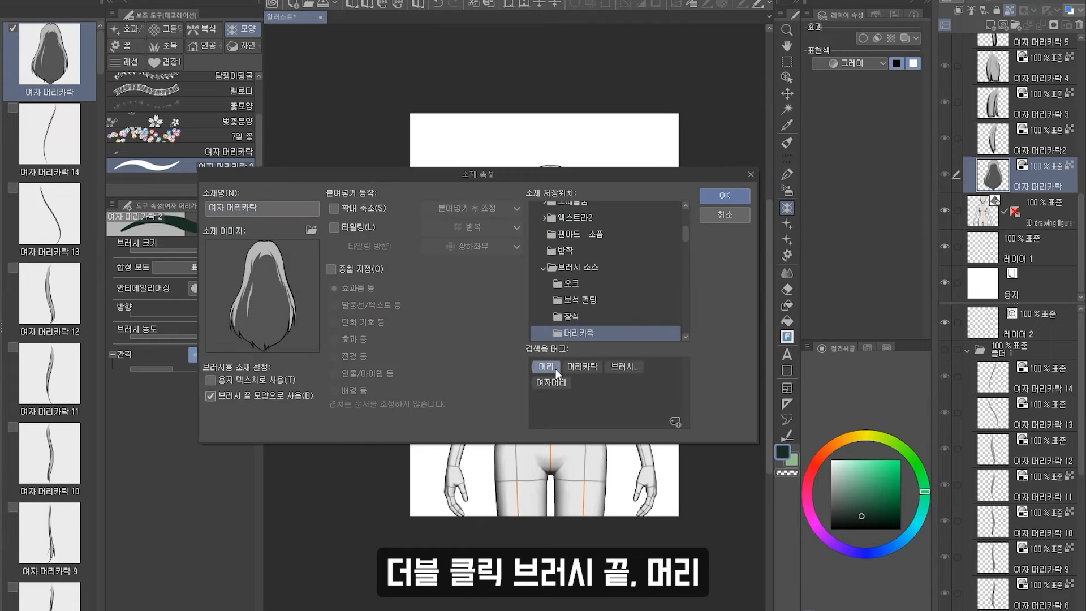
pyautogui.click(724, 195)
# Add the re-registered 여자 머리카락 material as the brush's tip shape, searching the materials by 머리.
pyautogui.click(256, 608)
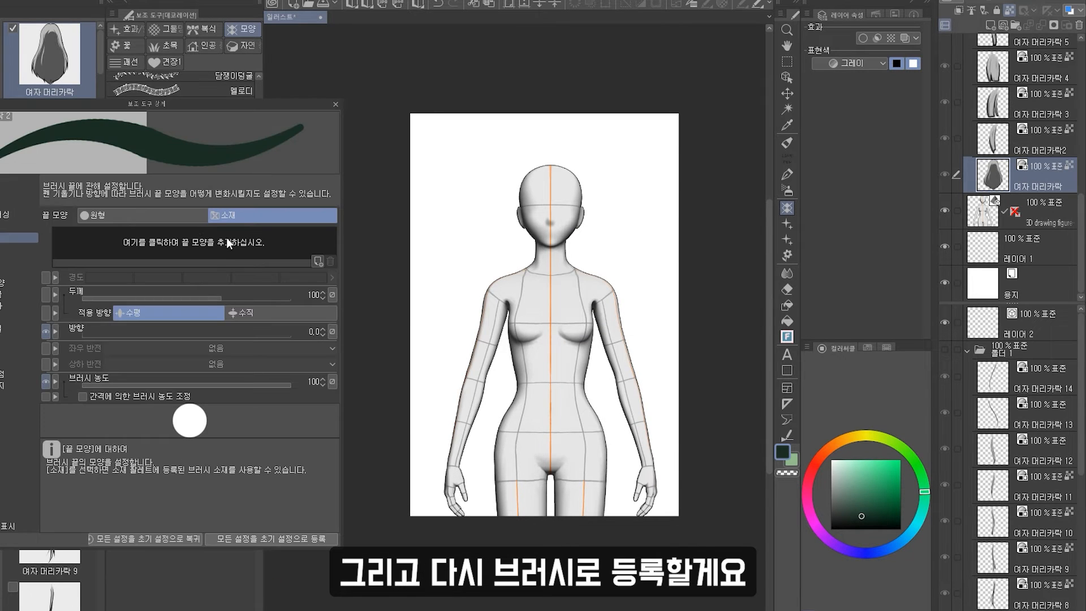
pyautogui.click(319, 262)
pyautogui.click(392, 285)
pyautogui.write('ㅁㅓ리')
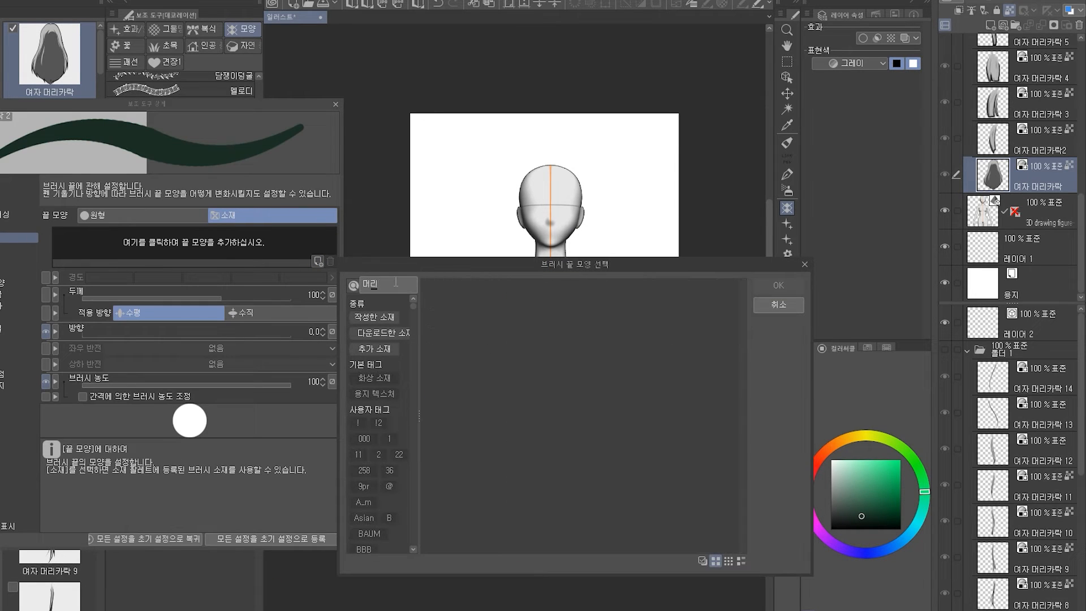
pyautogui.scroll(-5, 582, 413)
pyautogui.click(697, 432)
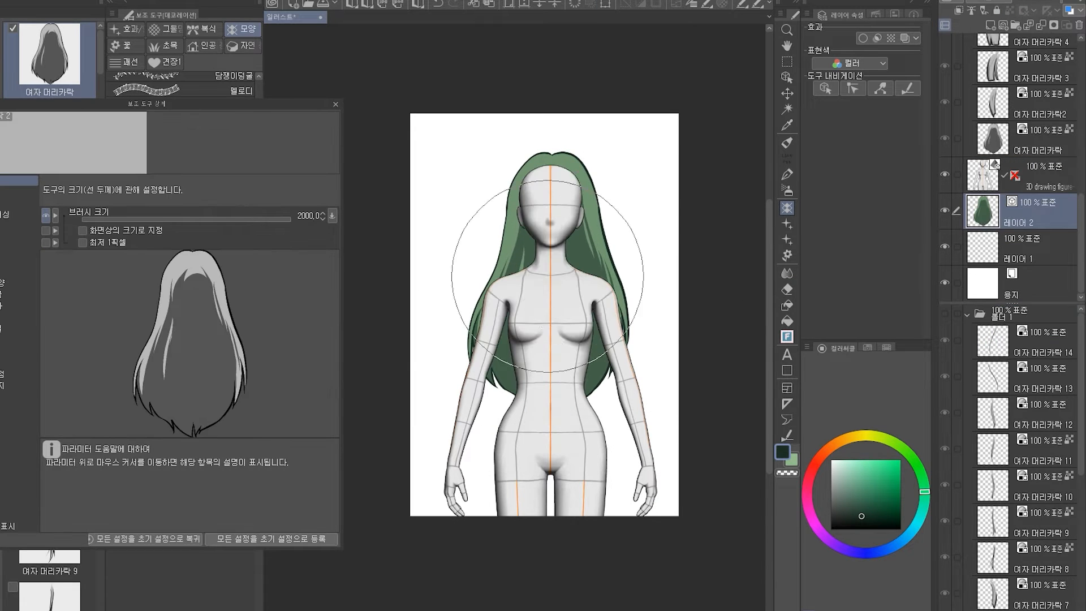
pyautogui.hotkey('ctrl', 't')
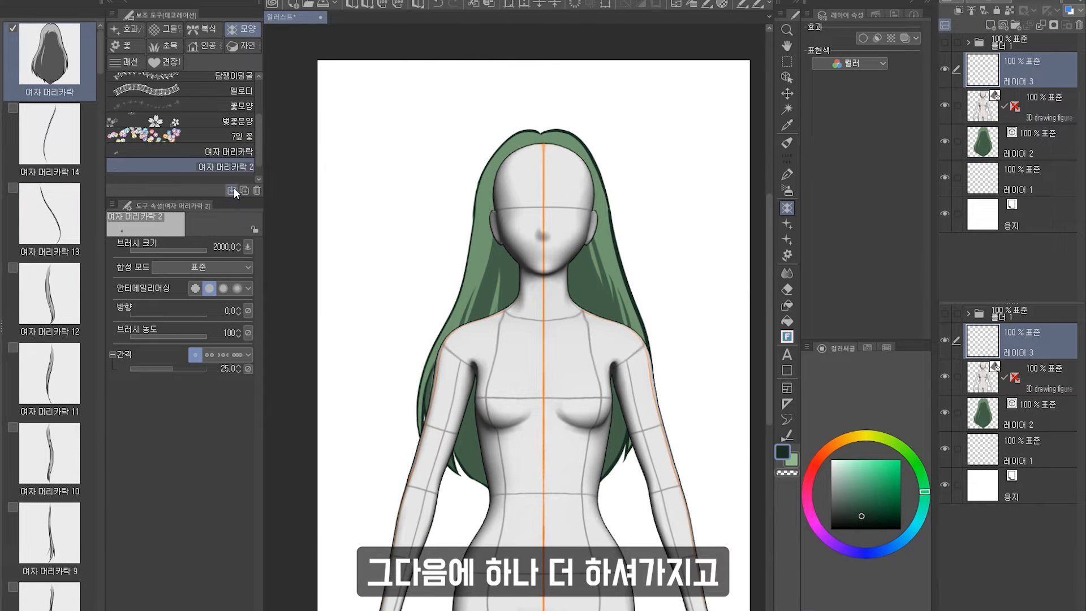
# Duplicate the sub tool as 여자 머리카락 3 and replace its tips with 여자 머리카락 8, 9, 10, 12 and 11.
pyautogui.click(244, 190)
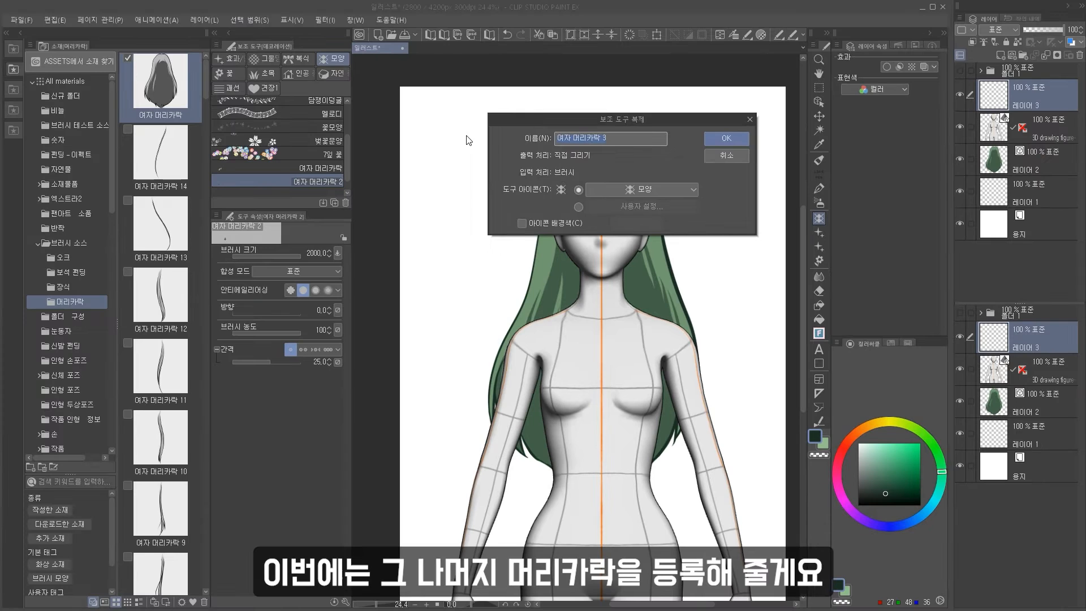
pyautogui.press('Return')
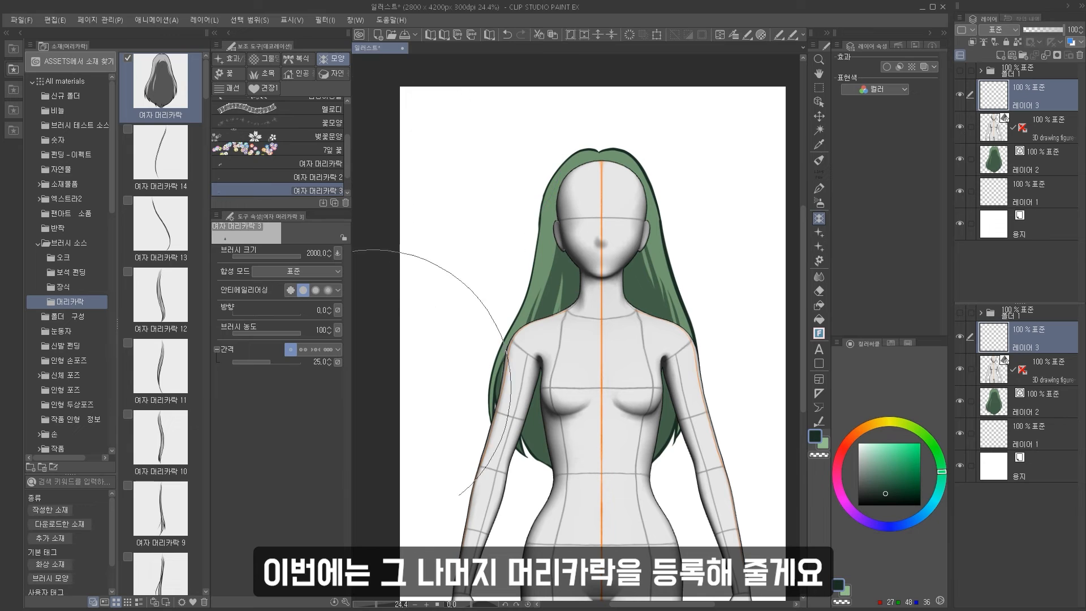
pyautogui.click(345, 602)
pyautogui.click(109, 245)
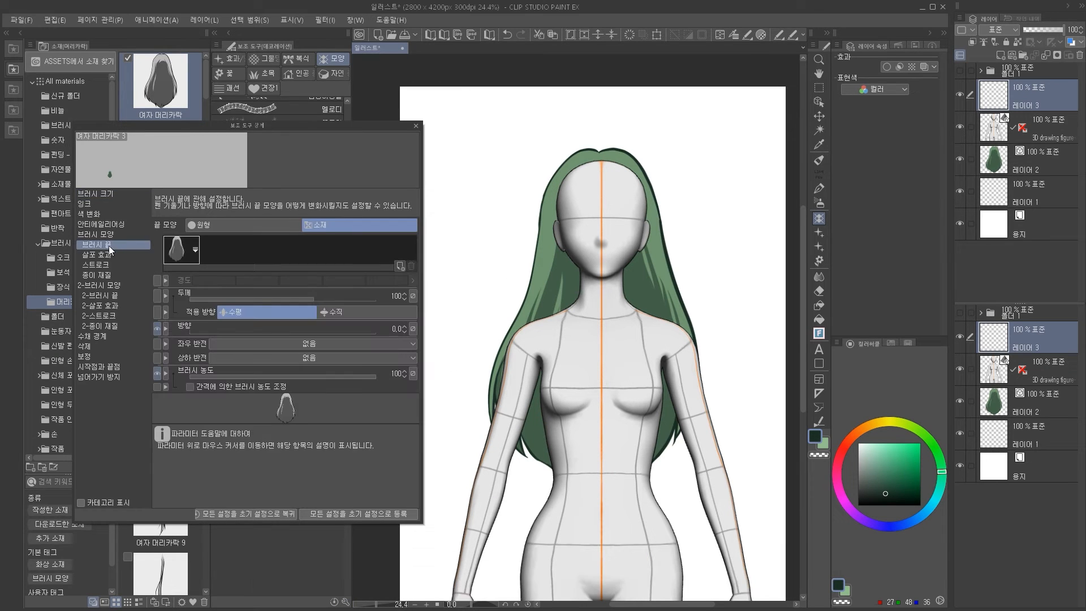
pyautogui.click(412, 265)
pyautogui.click(399, 267)
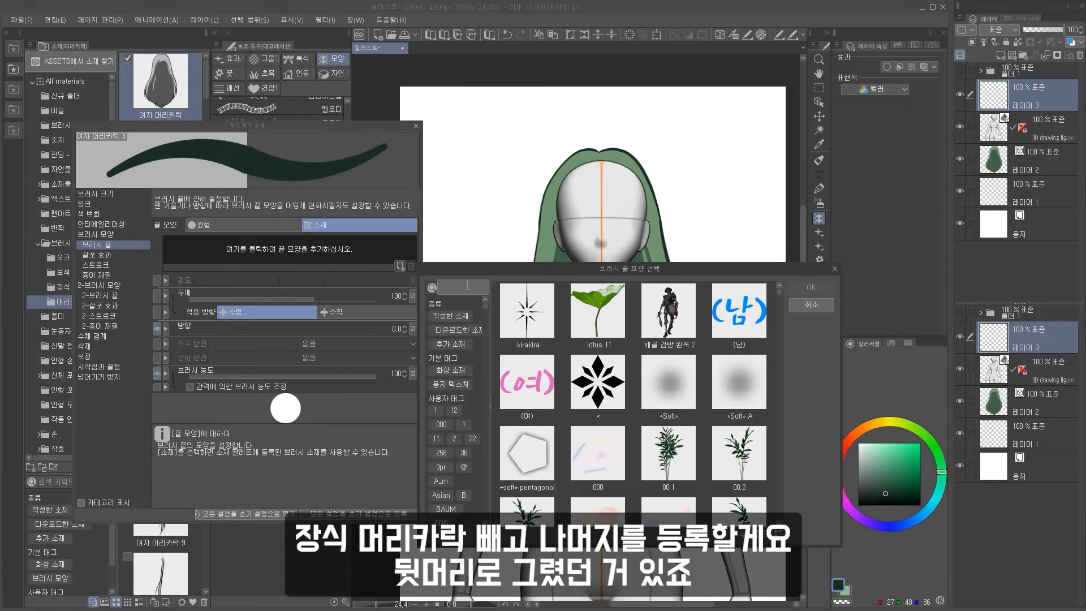
pyautogui.write('멜')
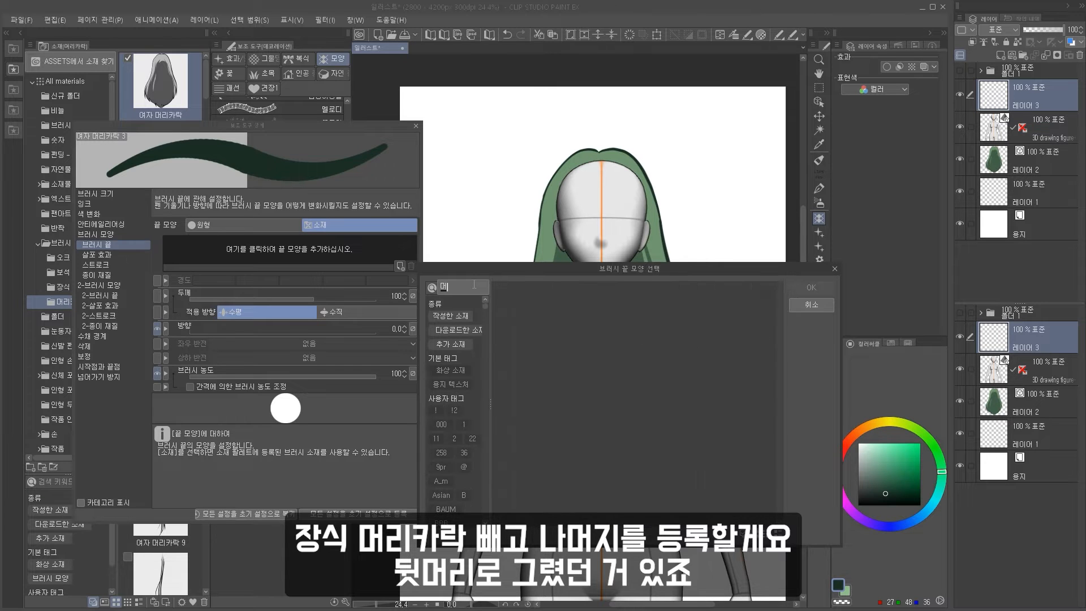
pyautogui.write('리')
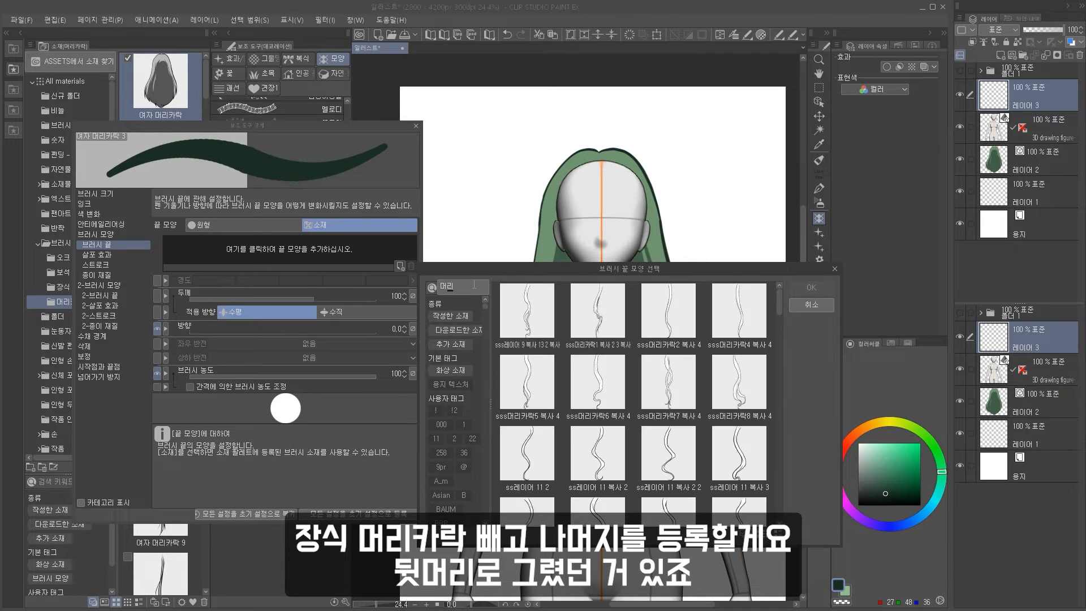
pyautogui.scroll(-5, 663, 437)
pyautogui.click(598, 345)
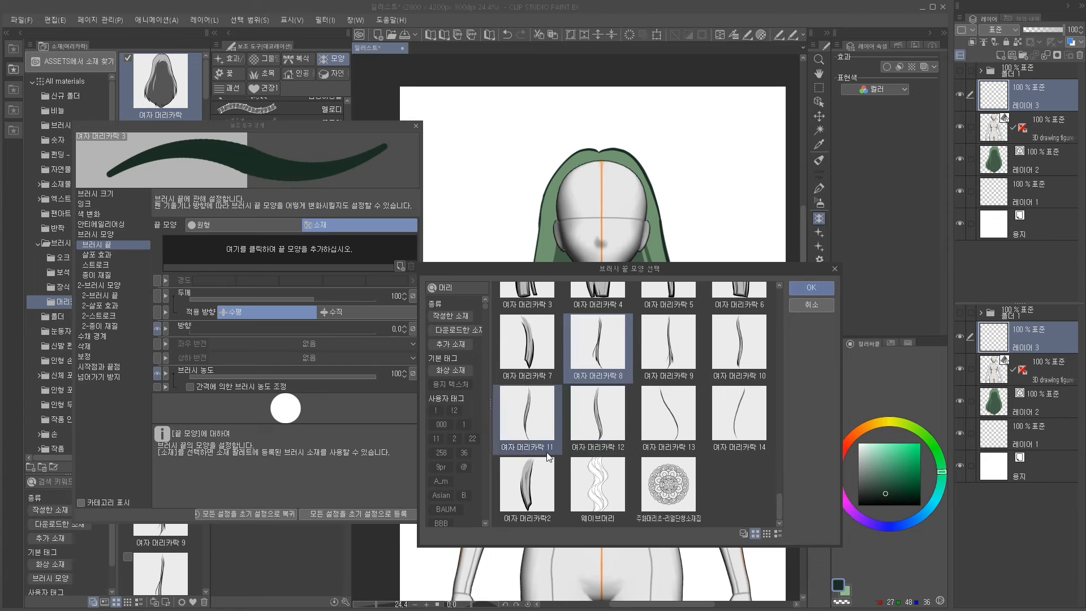
pyautogui.keyDown('ctrl'); pyautogui.click(668, 346); pyautogui.keyUp('ctrl')
pyautogui.keyDown('ctrl'); pyautogui.click(739, 350); pyautogui.keyUp('ctrl')
pyautogui.keyDown('ctrl'); pyautogui.click(598, 416); pyautogui.keyUp('ctrl')
pyautogui.keyDown('ctrl'); pyautogui.click(524, 424); pyautogui.keyUp('ctrl')
pyautogui.click(811, 288)
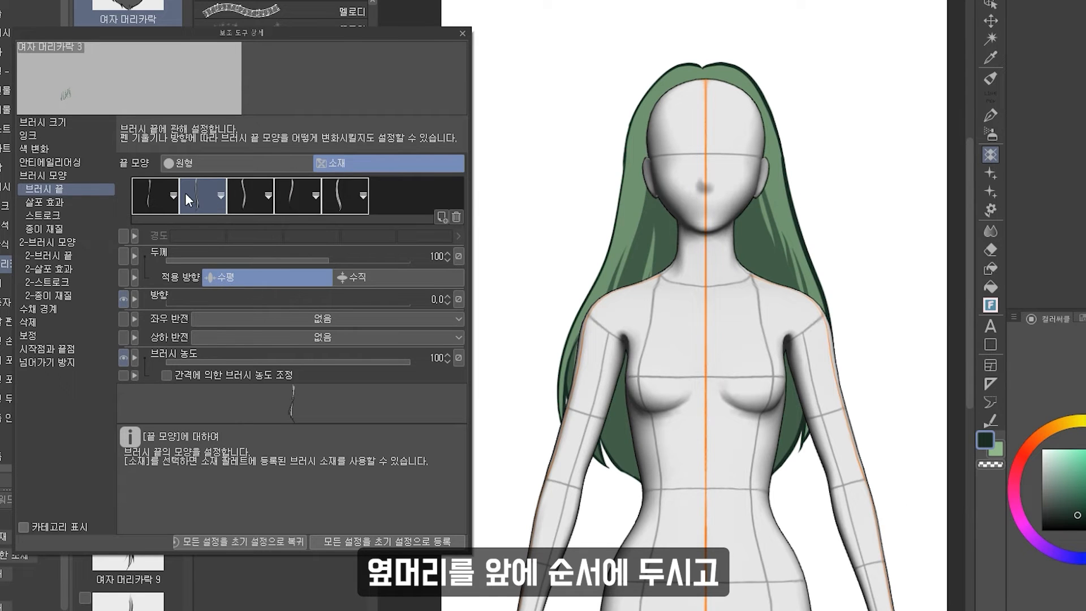
# Adjust the tip shape order, lower the stroke spacing to about 32, and close the detail settings.
pyautogui.click(361, 195)
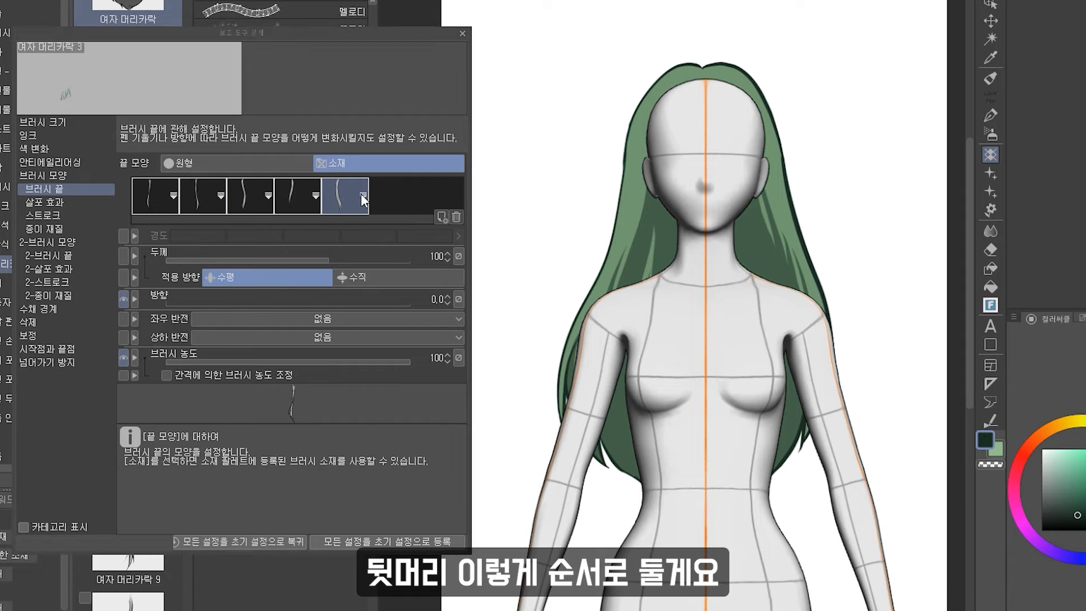
pyautogui.click(981, 267)
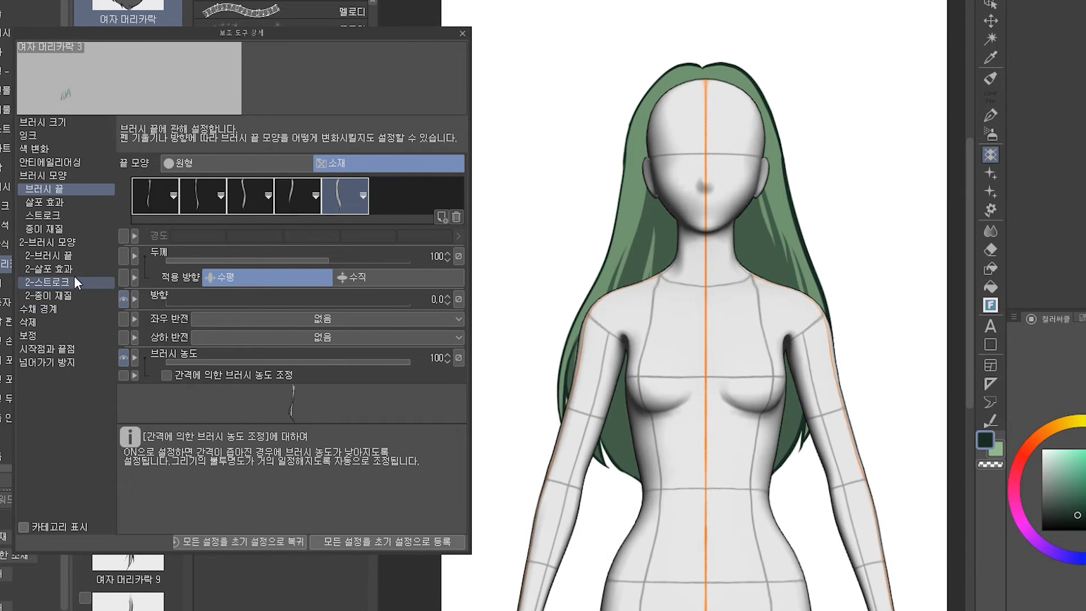
pyautogui.click(43, 215)
pyautogui.moveTo(327, 239); pyautogui.dragTo(298, 240)
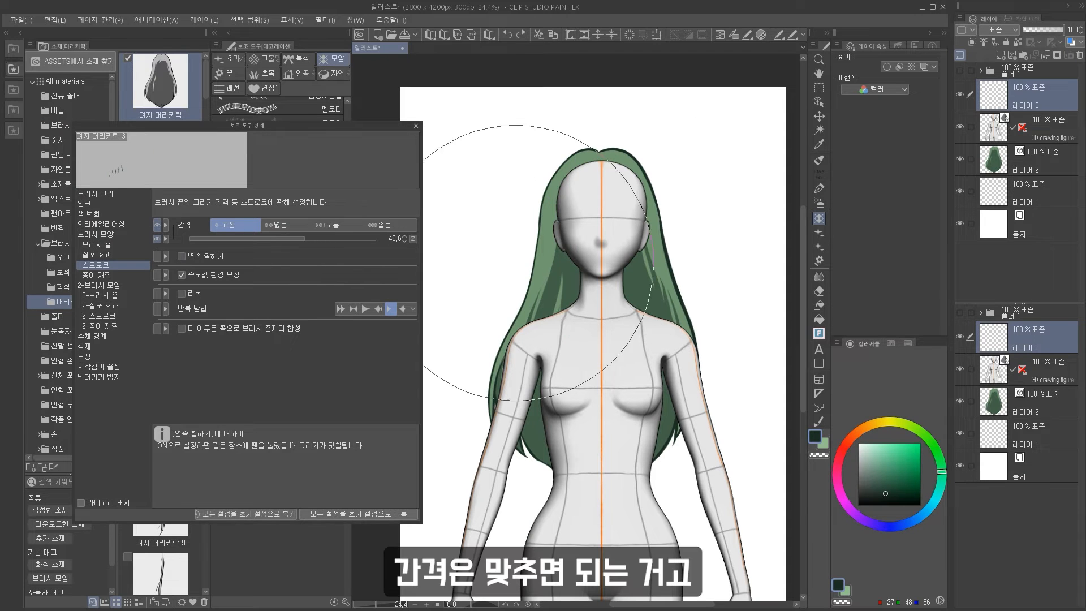
pyautogui.click(415, 125)
# Duplicate the sub tool as 여자 머리카락 4 and set its tip shape to the 여자 머리카락 13 material.
pyautogui.click(334, 202)
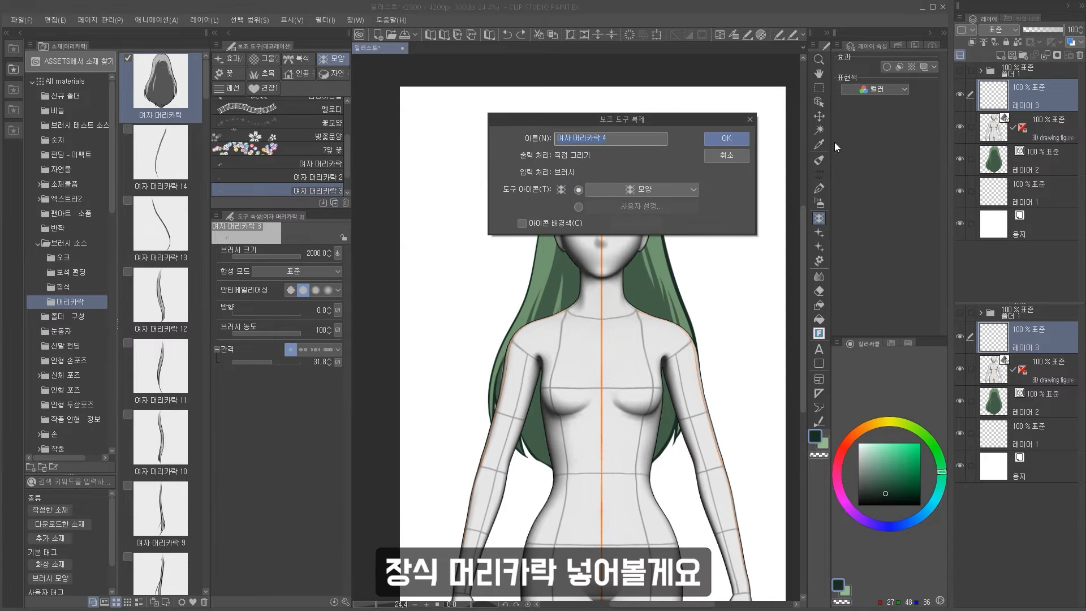
pyautogui.click(726, 137)
pyautogui.click(345, 601)
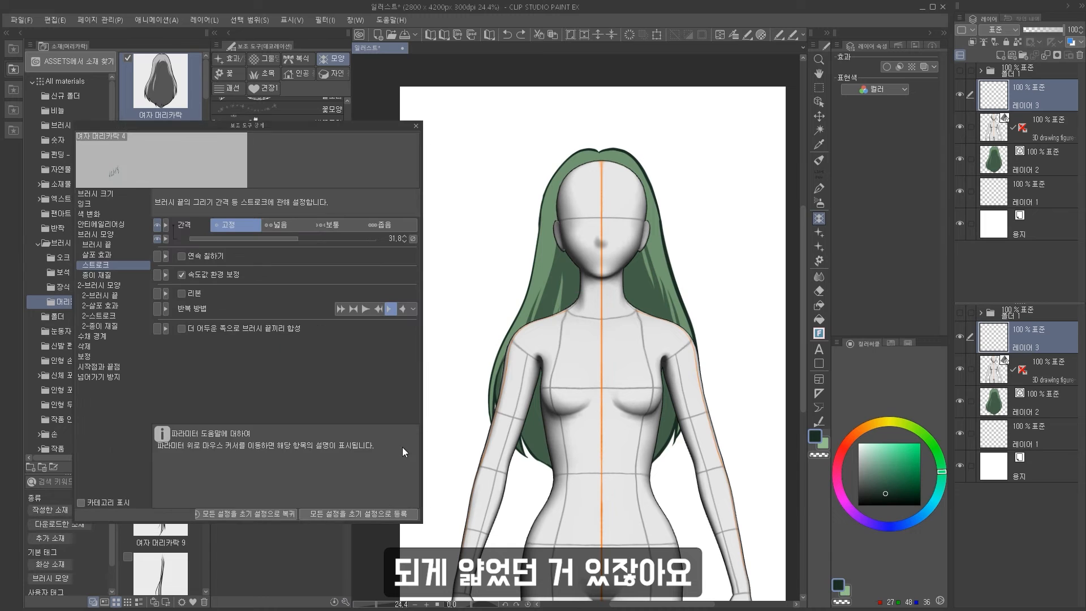
pyautogui.click(118, 245)
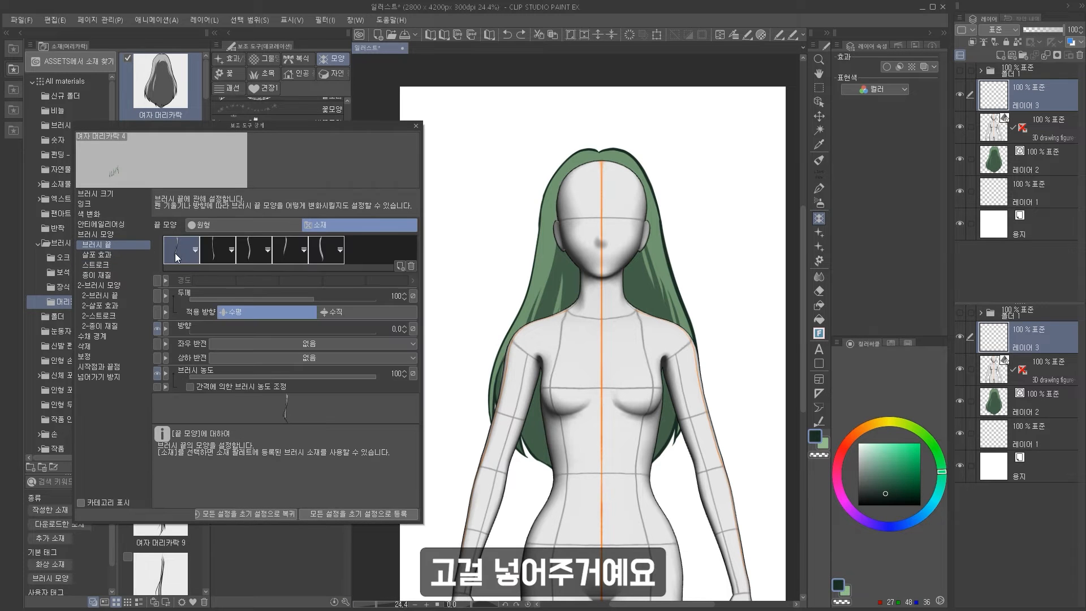
pyautogui.click(399, 265)
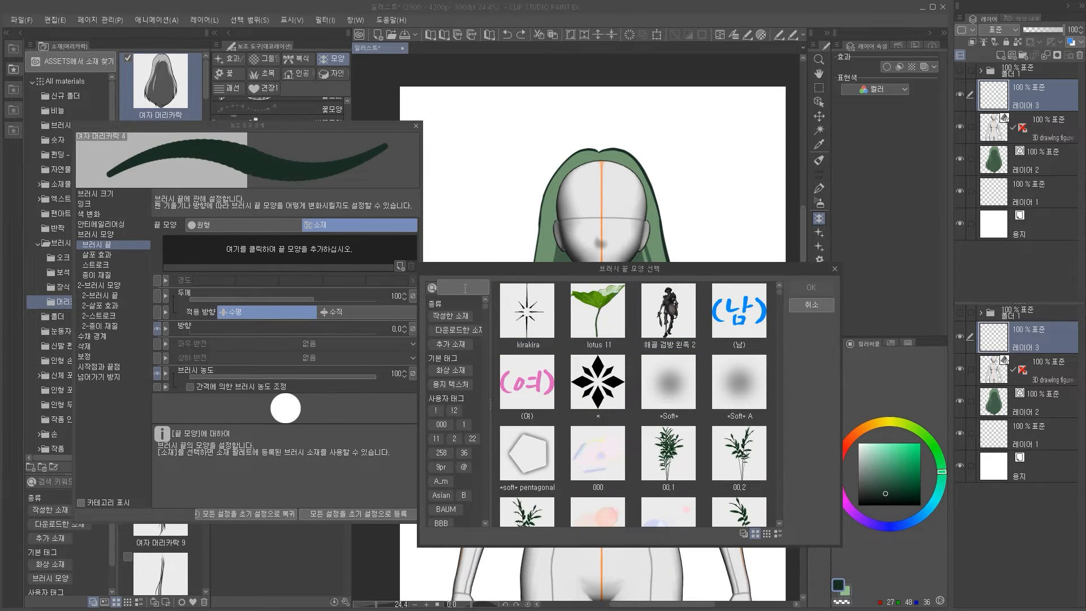
pyautogui.write('머리')
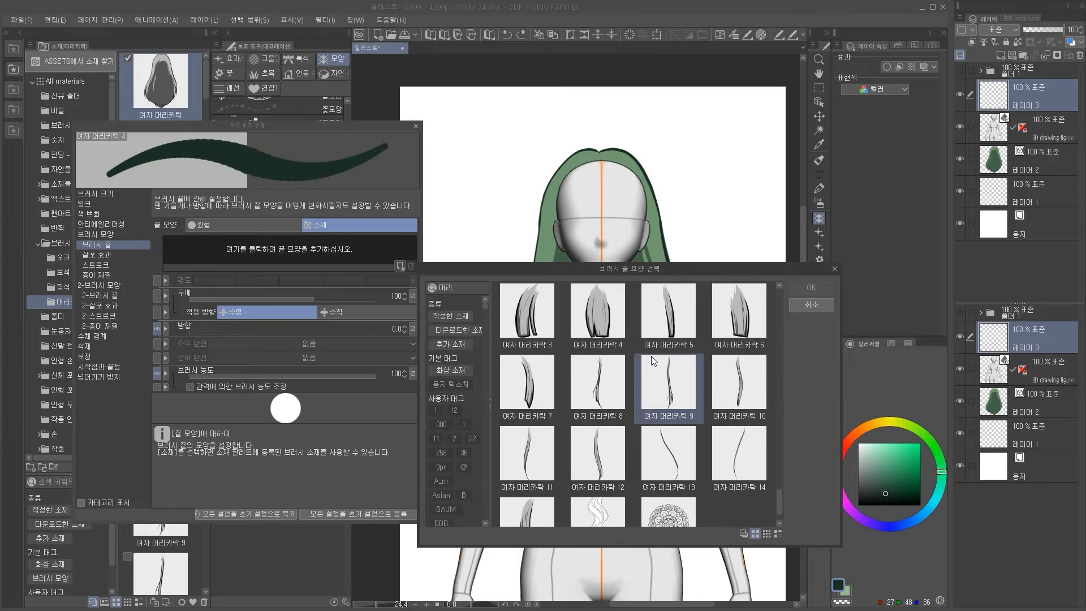
pyautogui.doubleClick(688, 457)
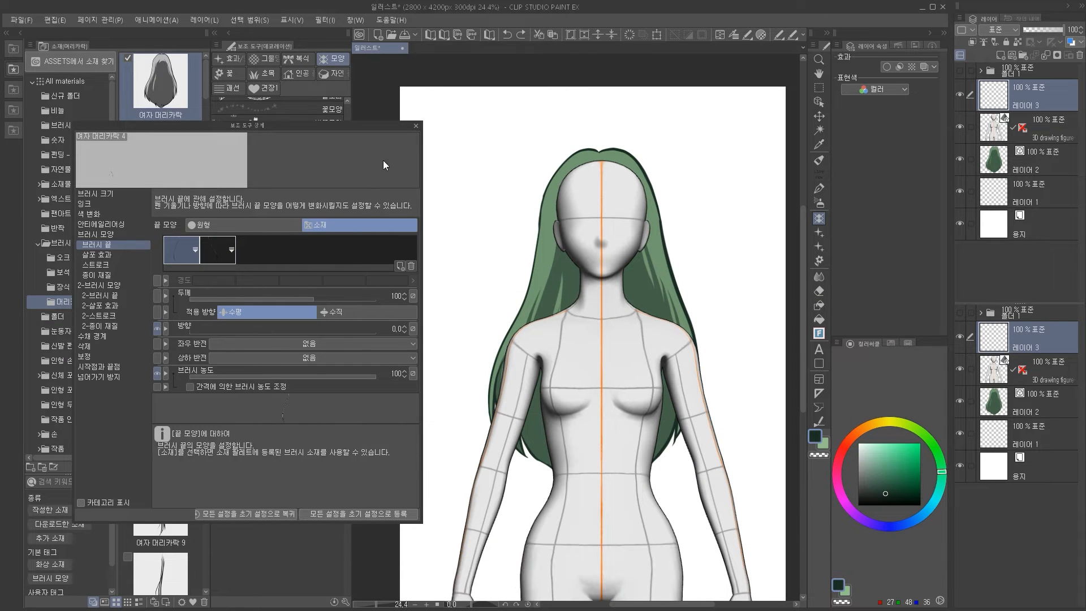
# Switch to the 여자 머리카락 bangs brush and stamp bangs across the figure's forehead at brush size 300.
pyautogui.moveTo(512, 147); pyautogui.dragTo(594, 316)
pyautogui.hotkey('ctrl', 'z')
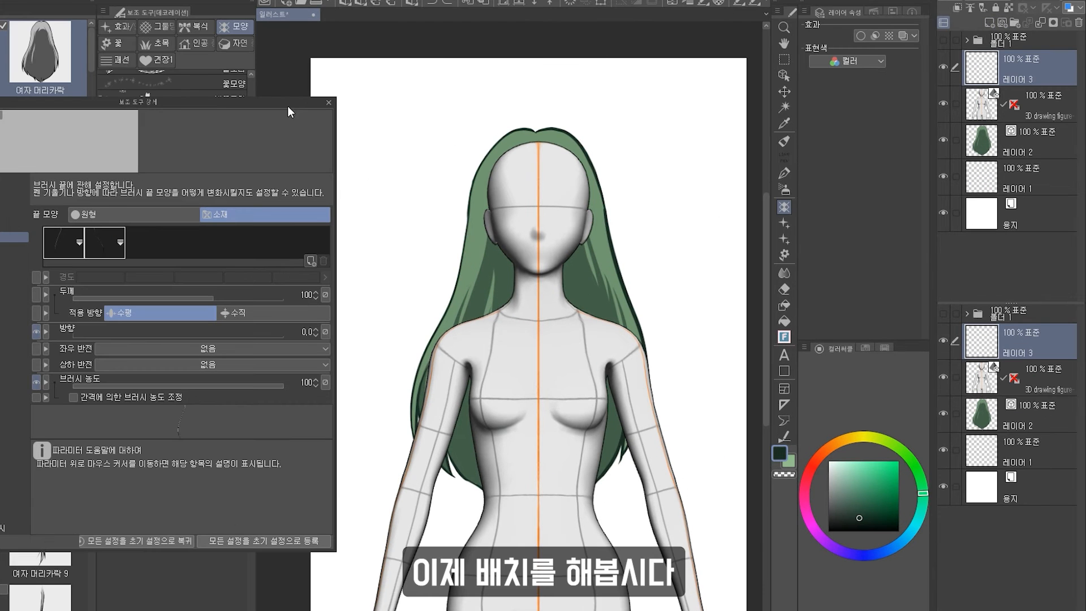
pyautogui.click(416, 125)
pyautogui.click(206, 132)
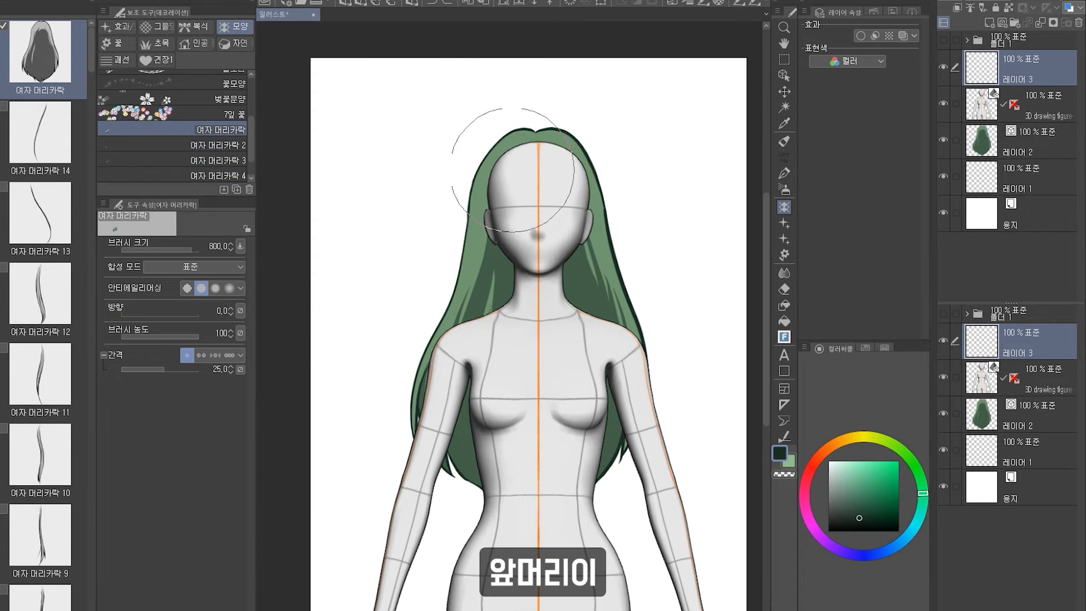
pyautogui.moveTo(501, 158)
pyautogui.mouseDown()
pyautogui.moveTo(667, 167)
pyautogui.moveTo(593, 163)
pyautogui.mouseUp()
pyautogui.hotkey('ctrl', 'z')
pyautogui.press('[')
pyautogui.hotkey('ctrl', 'z')
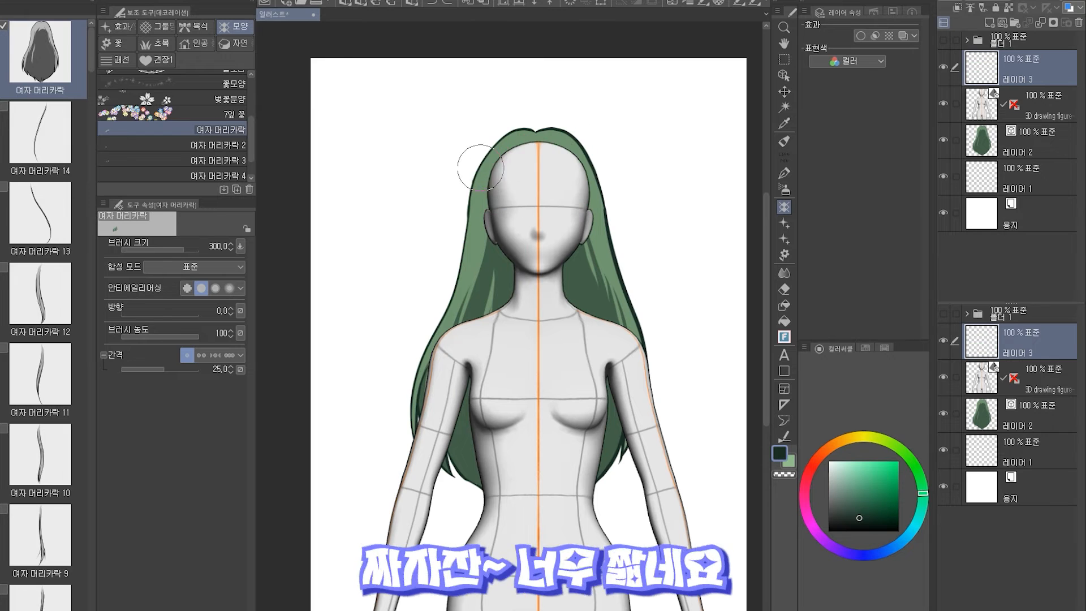
pyautogui.moveTo(480, 170); pyautogui.dragTo(537, 172)
pyautogui.hotkey('ctrl', 'z')
pyautogui.moveTo(473, 166)
pyautogui.mouseDown()
pyautogui.moveTo(591, 164)
pyautogui.moveTo(603, 187)
pyautogui.mouseUp()
# Transform the bangs layer, reshaping its corners to fit the head.
pyautogui.click(784, 92)
pyautogui.hotkey('ctrl', 't')
pyautogui.scroll(1, 553, 123)
pyautogui.moveTo(469, 135); pyautogui.dragTo(484, 146)
pyautogui.moveTo(597, 139); pyautogui.dragTo(591, 146)
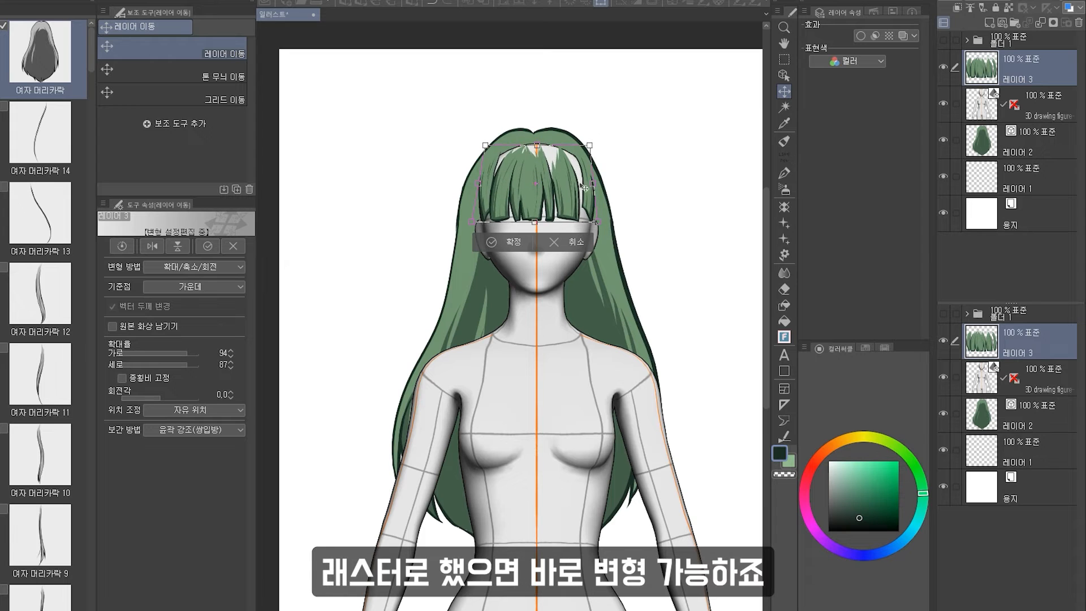
pyautogui.moveTo(595, 183); pyautogui.dragTo(604, 185)
pyautogui.moveTo(593, 198); pyautogui.dragTo(587, 195)
pyautogui.press('Return')
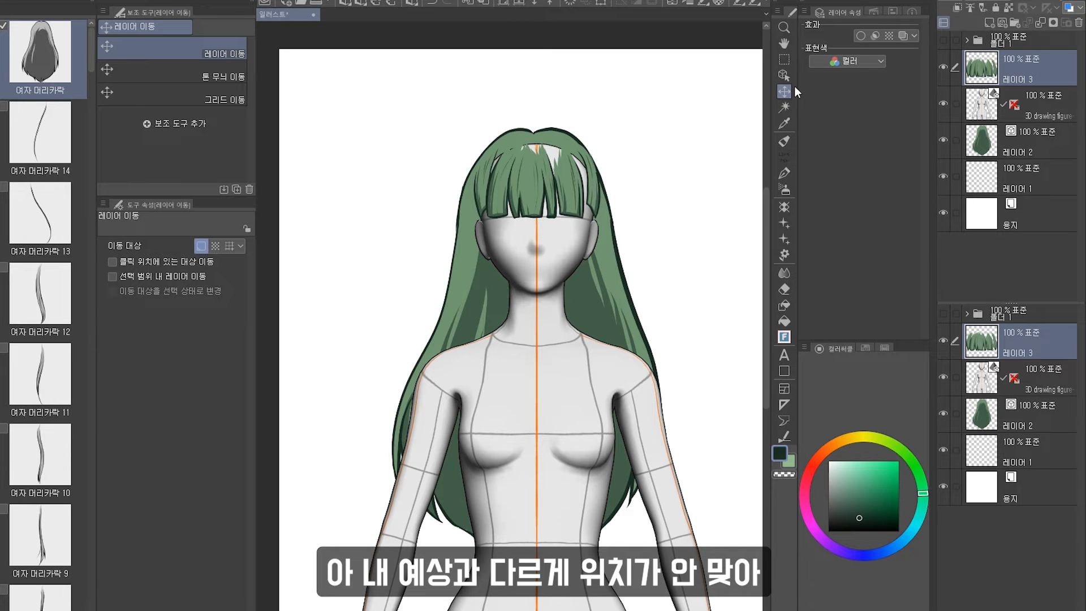
# Add a new layer and stamp a side-hair strand beside the face, nudging it into place.
pyautogui.click(1002, 22)
pyautogui.click(784, 207)
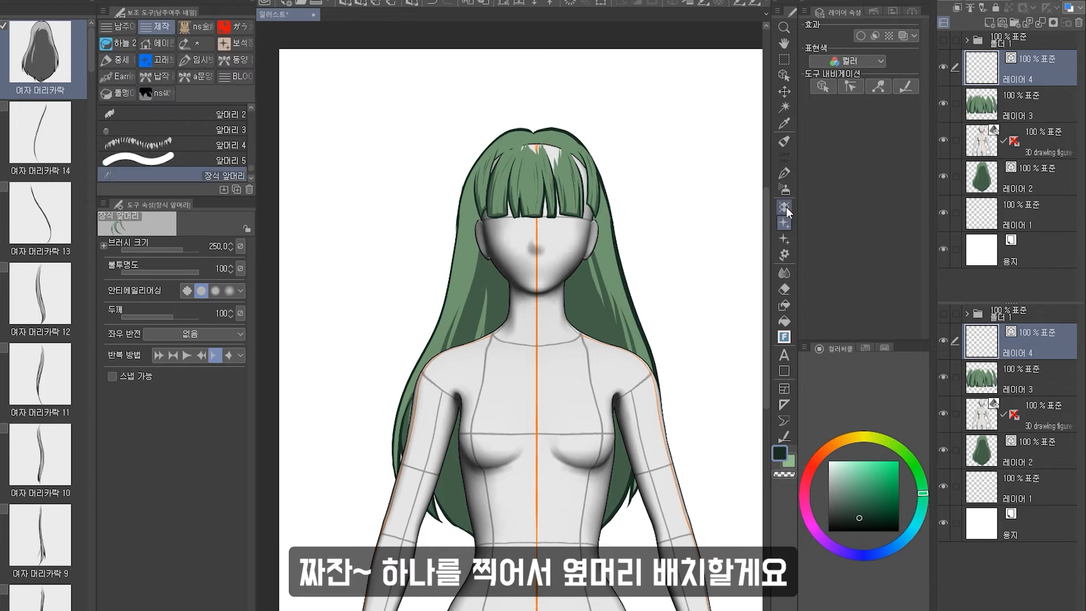
pyautogui.click(512, 226)
pyautogui.press('k')
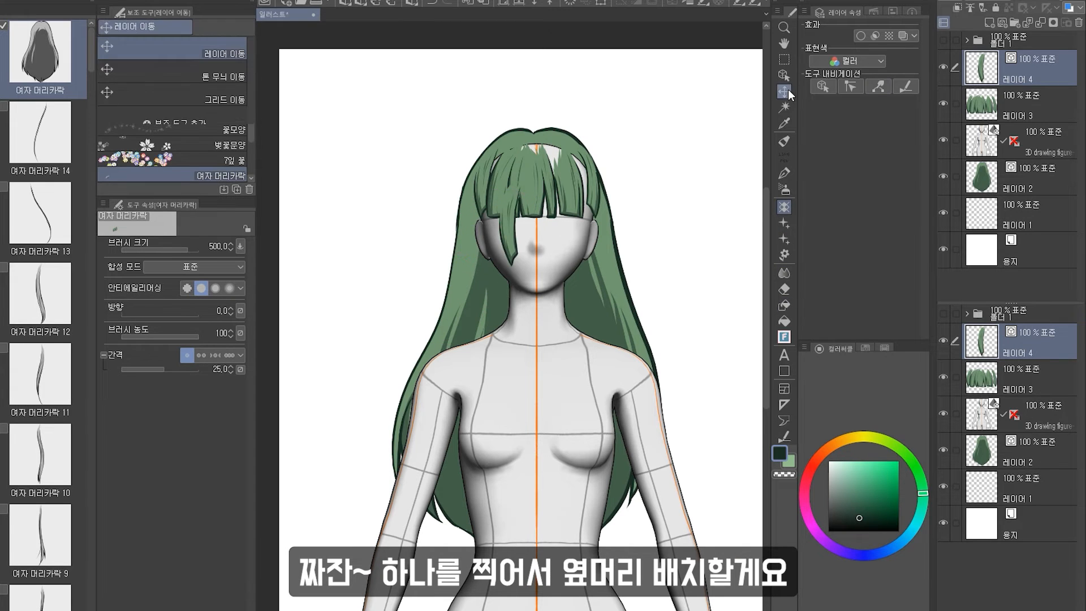
pyautogui.moveTo(529, 220)
pyautogui.mouseDown()
pyautogui.moveTo(502, 207)
pyautogui.moveTo(539, 225)
pyautogui.mouseUp()
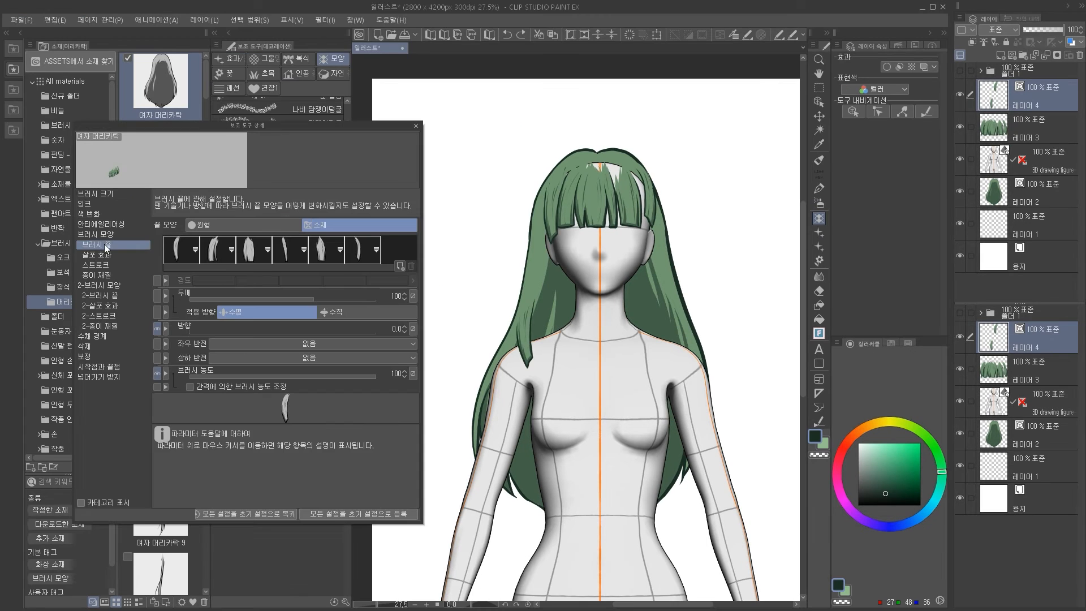
# Set the brush's horizontal flip to 반전 and stamp a flipped side-hair strand on the figure's other side.
pyautogui.click(287, 344)
pyautogui.click(295, 360)
pyautogui.click(647, 365)
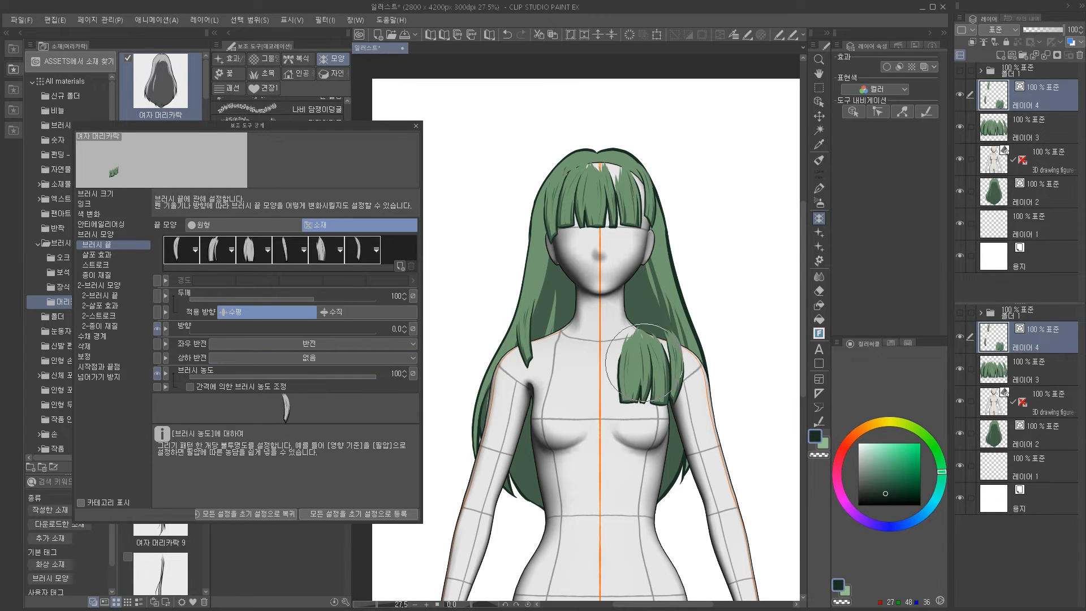
# Undo the flipped side-hair strand and pick another 여자 머리카락 hair-strand brush at size 500.
pyautogui.hotkey('ctrl', 'z')
pyautogui.click(645, 208)
pyautogui.press('k')
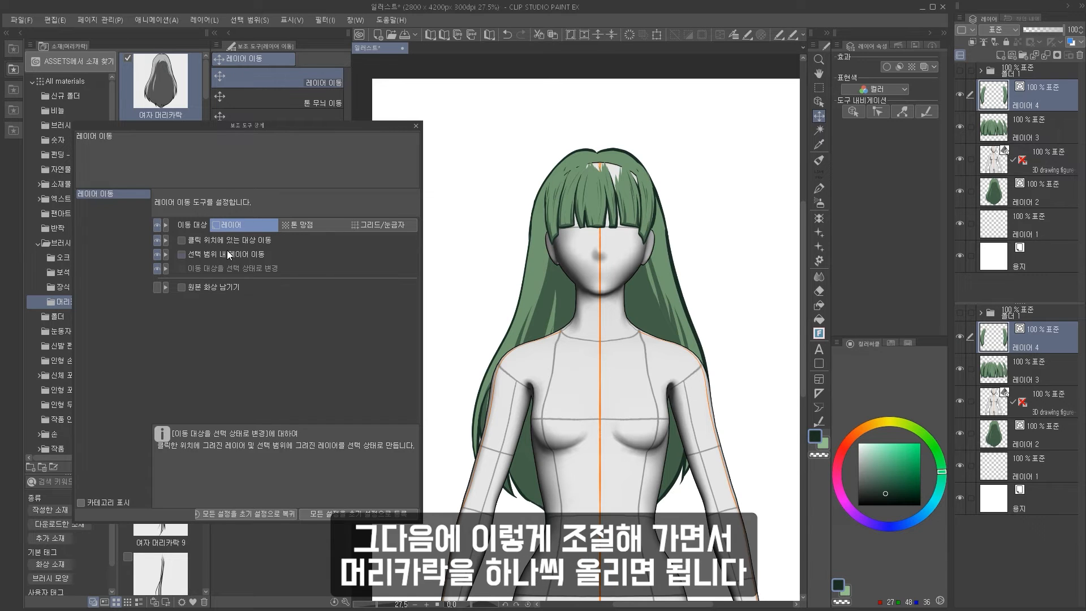
pyautogui.moveTo(380, 123); pyautogui.dragTo(313, 247)
pyautogui.click(818, 218)
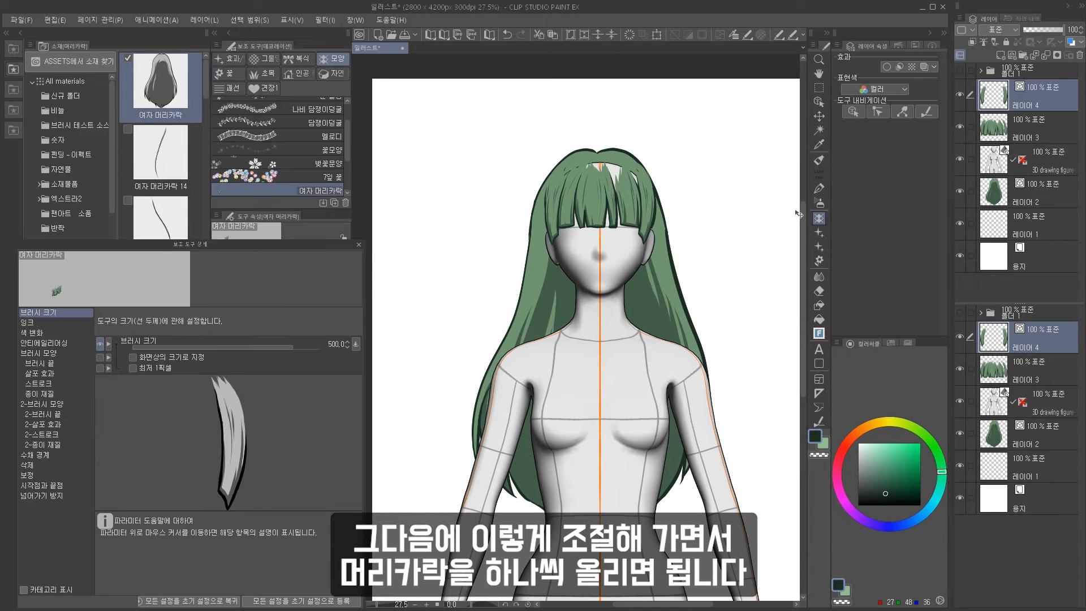
pyautogui.moveTo(304, 209); pyautogui.dragTo(295, 233)
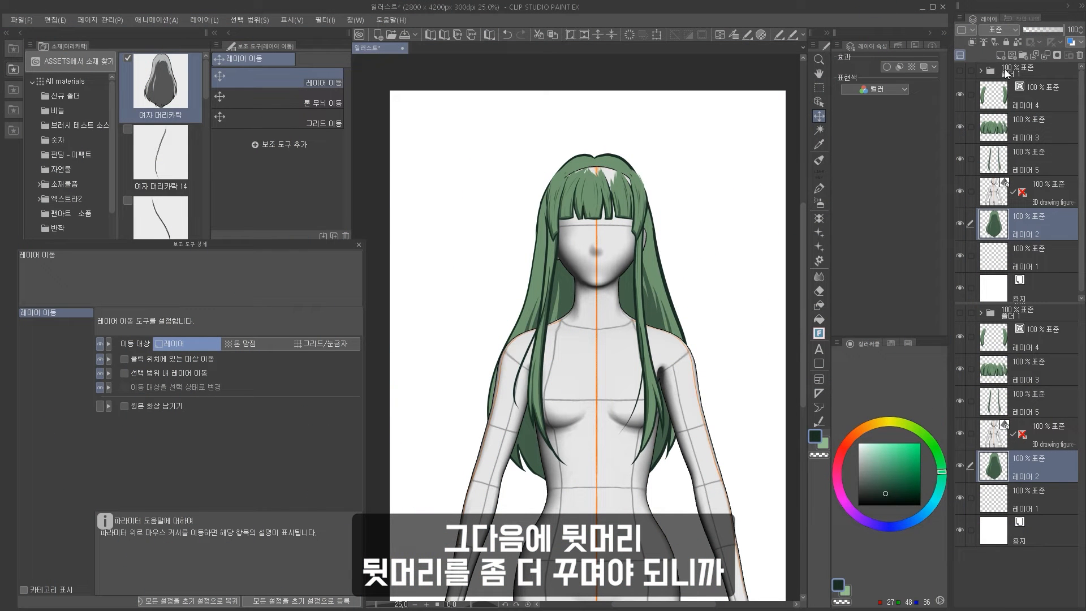
# Add a new layer and stamp long back-hair strands behind the figure, moving them into place.
pyautogui.click(997, 56)
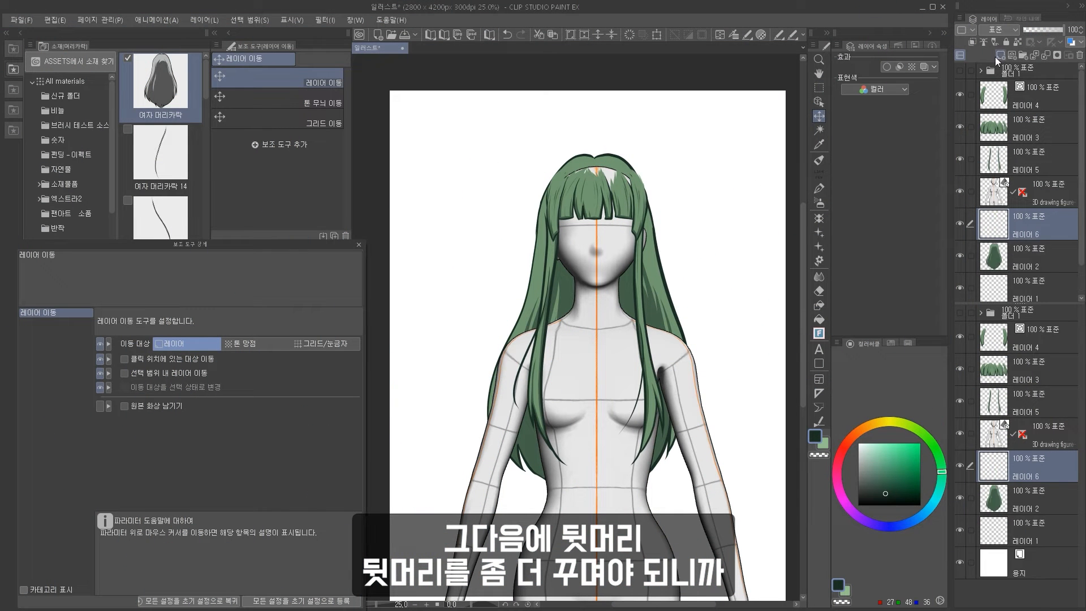
pyautogui.click(819, 220)
pyautogui.scroll(-1, 322, 198)
pyautogui.scroll(-2, 511, 248)
pyautogui.moveTo(433, 246); pyautogui.dragTo(531, 249)
pyautogui.press('k')
pyautogui.moveTo(619, 233); pyautogui.dragTo(671, 263)
pyautogui.scroll(3, 486, 318)
# Select the stray strand stamped beside the figure with a rectangular selection and delete it.
pyautogui.press('m')
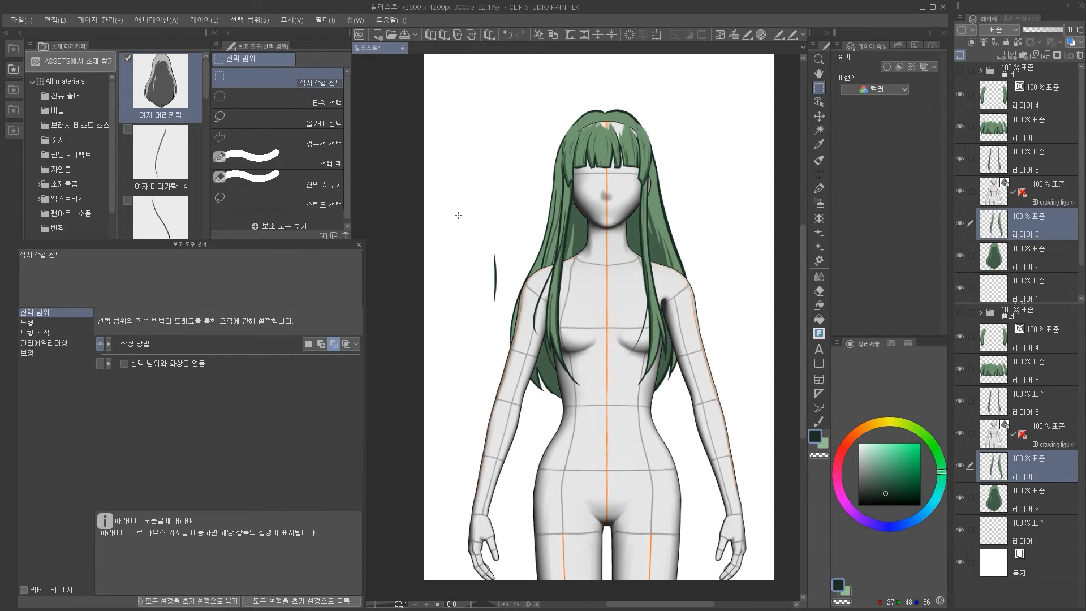
pyautogui.moveTo(460, 215); pyautogui.dragTo(504, 317)
pyautogui.press('Delete')
pyautogui.hotkey('ctrl', 'd')
# Transform the back-hair strands, widening them to fit around the head and shoulders.
pyautogui.hotkey('ctrl', 't')
pyautogui.moveTo(637, 268)
pyautogui.mouseDown()
pyautogui.moveTo(691, 268)
pyautogui.moveTo(677, 268)
pyautogui.mouseUp()
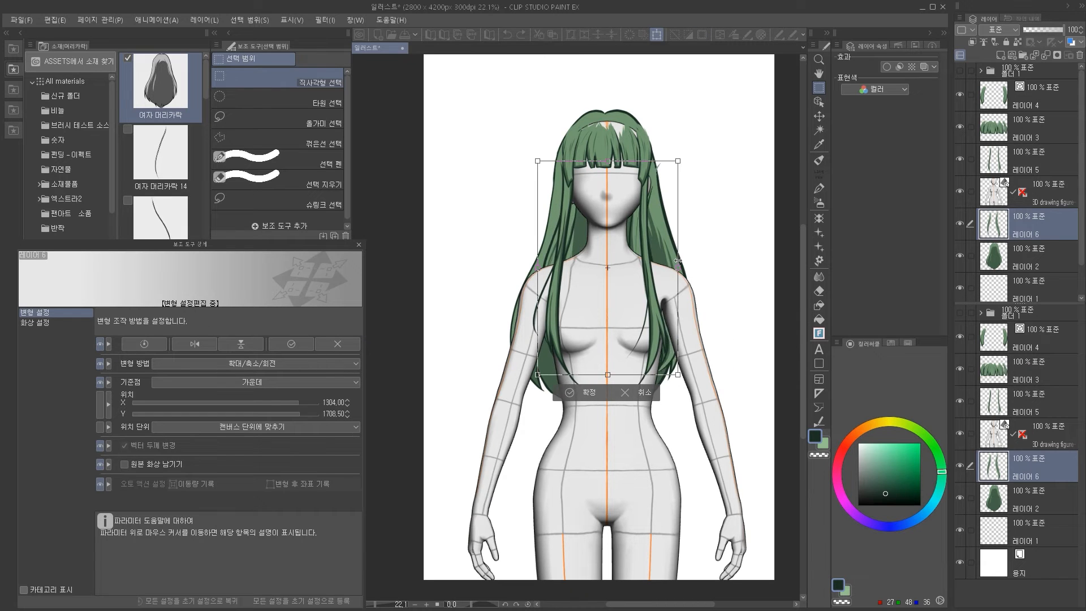
pyautogui.moveTo(724, 241); pyautogui.dragTo(723, 231)
pyautogui.press('Return')
pyautogui.scroll(-1, 714, 222)
pyautogui.scroll(2, 704, 202)
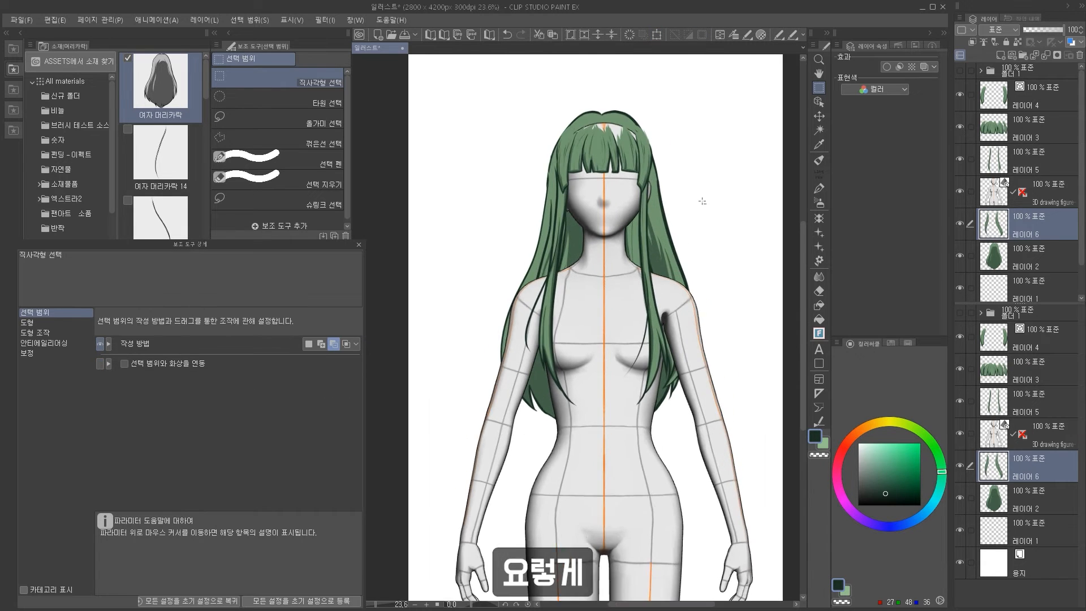
# Add a new layer and set the 여자 머리카락 3 brush's horizontal flip to 반전.
pyautogui.click(1012, 54)
pyautogui.scroll(-3, 790, 202)
pyautogui.click(819, 217)
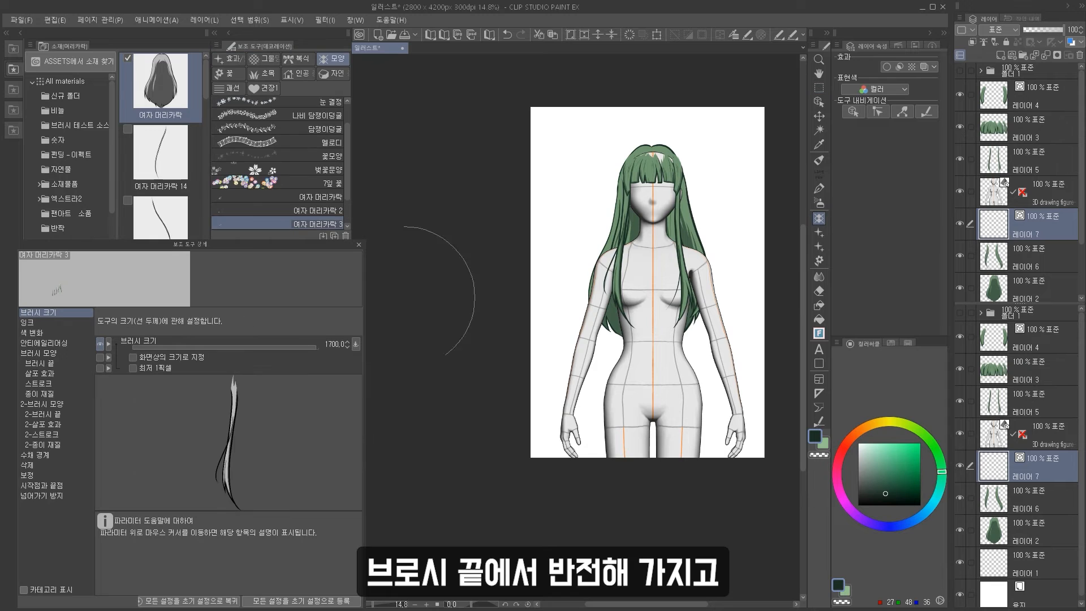
pyautogui.click(51, 364)
pyautogui.click(233, 463)
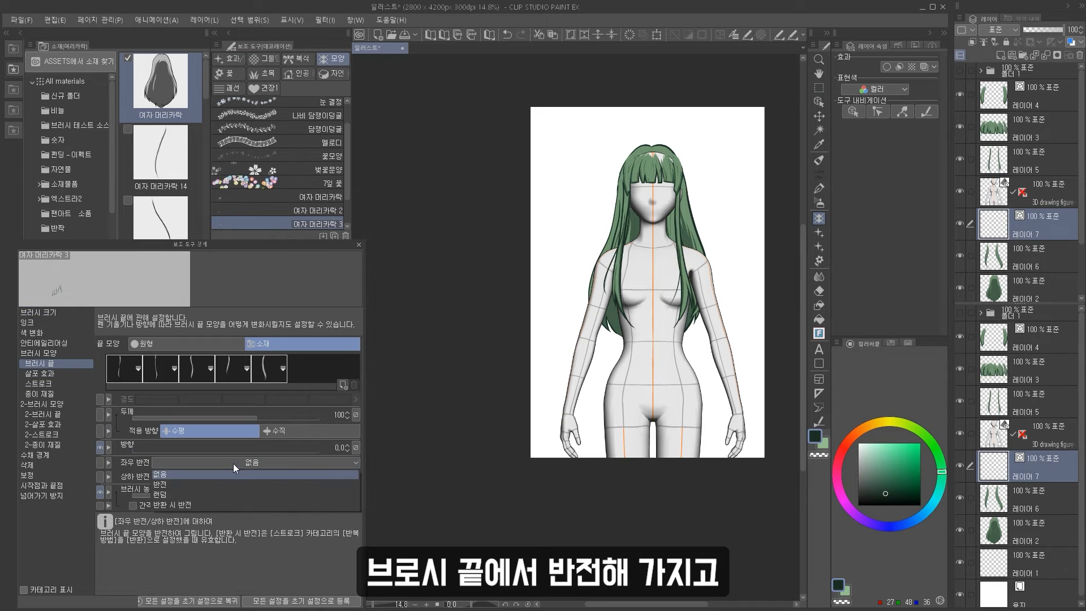
pyautogui.click(232, 482)
# Adjust the brush's stroke spacing and stamp a flipped strand at the head's right side, moving it into place.
pyautogui.click(49, 385)
pyautogui.click(230, 357)
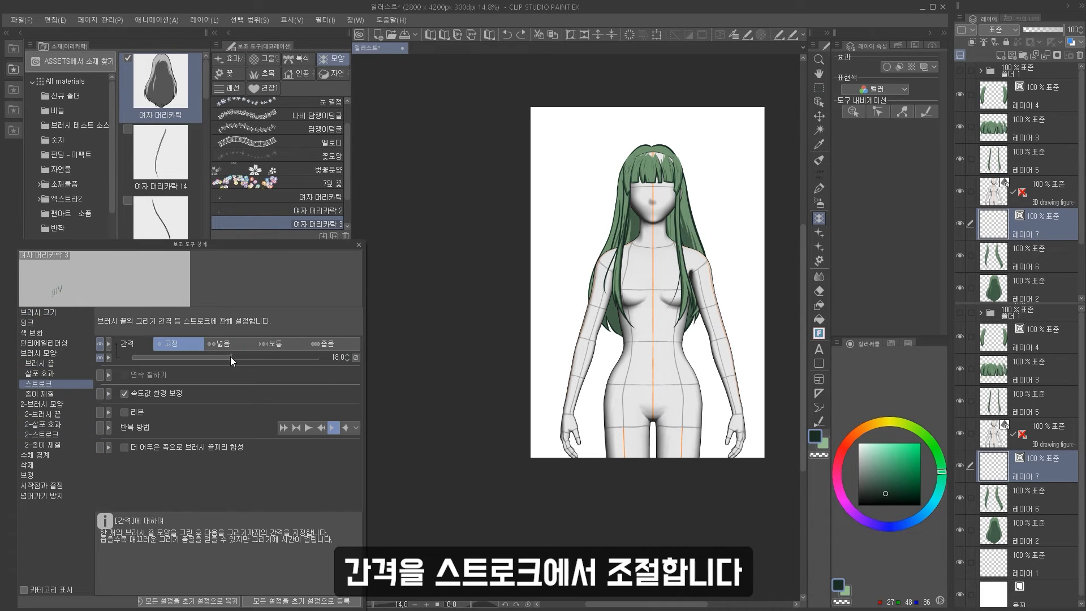
pyautogui.moveTo(647, 246); pyautogui.dragTo(702, 246)
pyautogui.scroll(5, 749, 189)
pyautogui.scroll(4, 748, 190)
pyautogui.moveTo(748, 189); pyautogui.dragTo(701, 237)
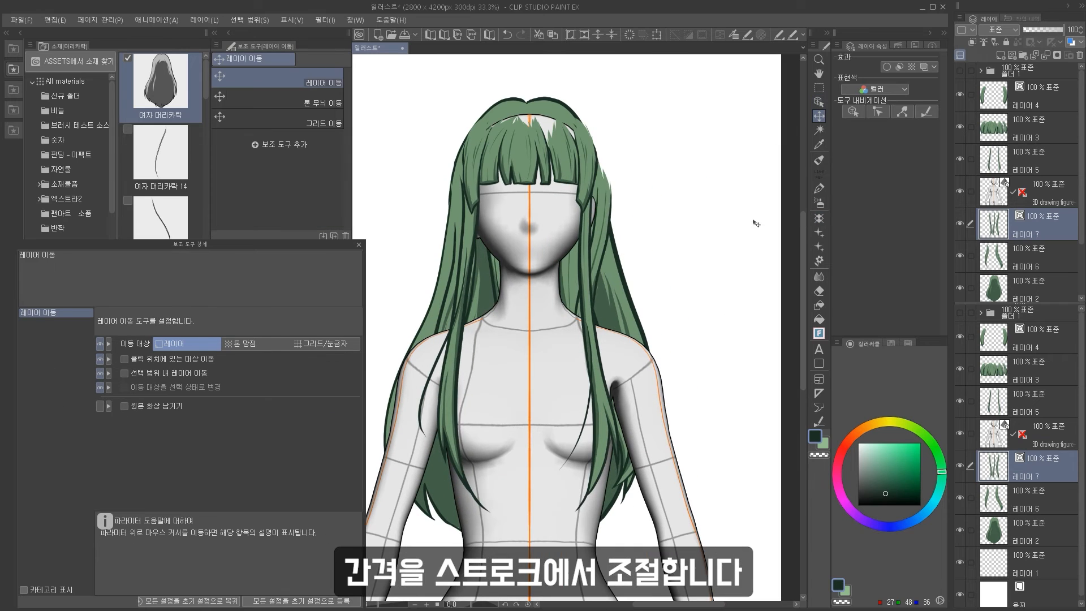
# Transform the new strand, rotating and reshaping it to follow the right side of the head.
pyautogui.hotkey('ctrl', 't')
pyautogui.moveTo(679, 141); pyautogui.dragTo(623, 134)
pyautogui.moveTo(639, 202); pyautogui.dragTo(663, 230)
pyautogui.moveTo(664, 135); pyautogui.dragTo(701, 158)
pyautogui.moveTo(688, 220); pyautogui.dragTo(674, 218)
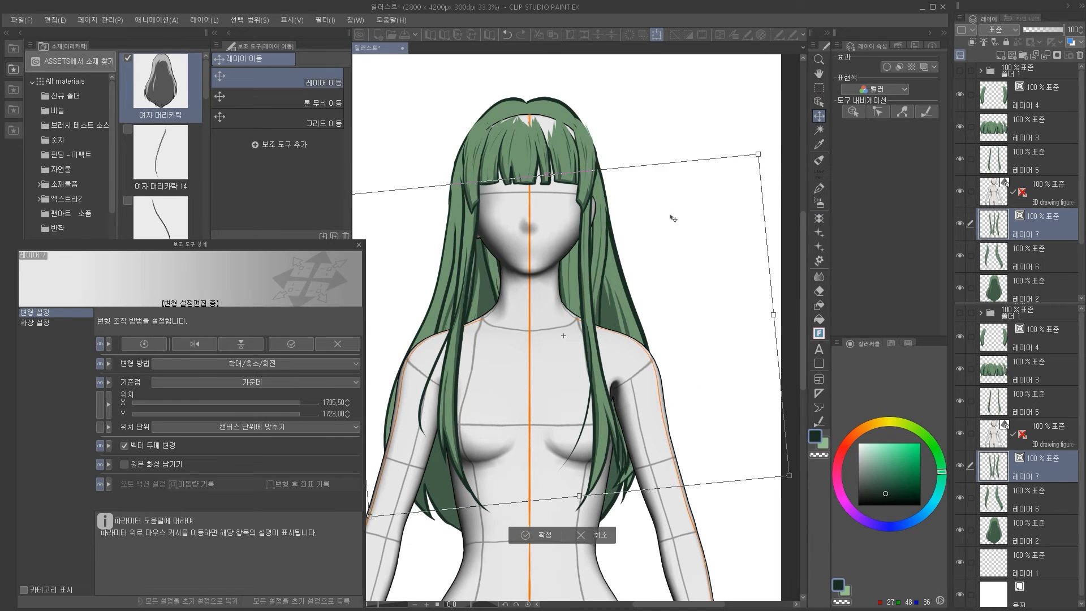
pyautogui.press('Return')
pyautogui.scroll(-8, 674, 212)
pyautogui.scroll(6, 662, 229)
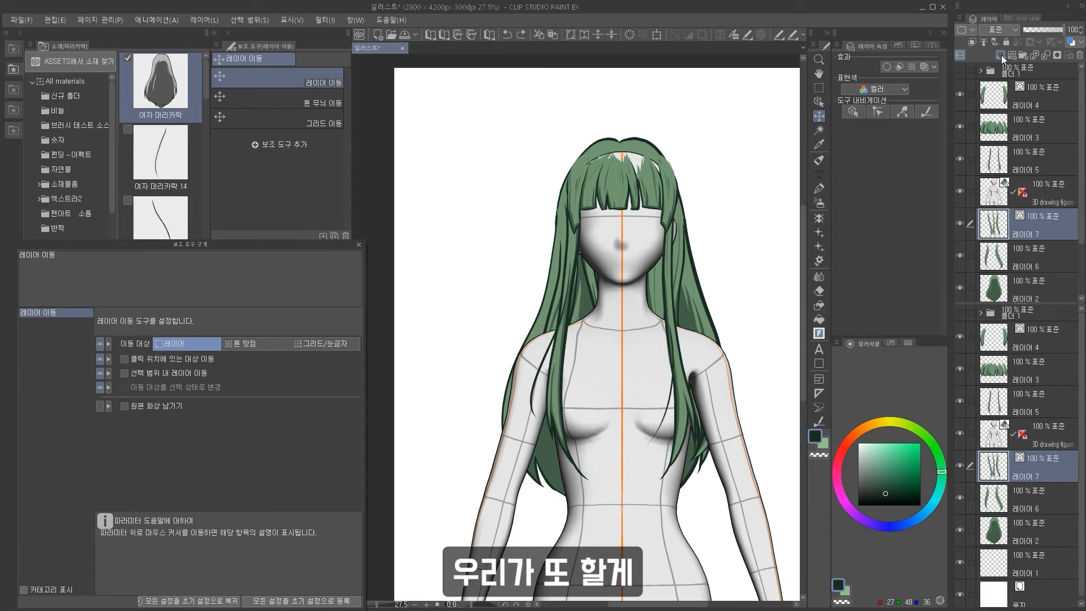
# Add a new layer and stamp a thin loose strand down the left side of the face, then transform it.
pyautogui.click(1000, 56)
pyautogui.click(819, 218)
pyautogui.click(316, 201)
pyautogui.moveTo(565, 244); pyautogui.dragTo(554, 444)
pyautogui.hotkey('ctrl', 't')
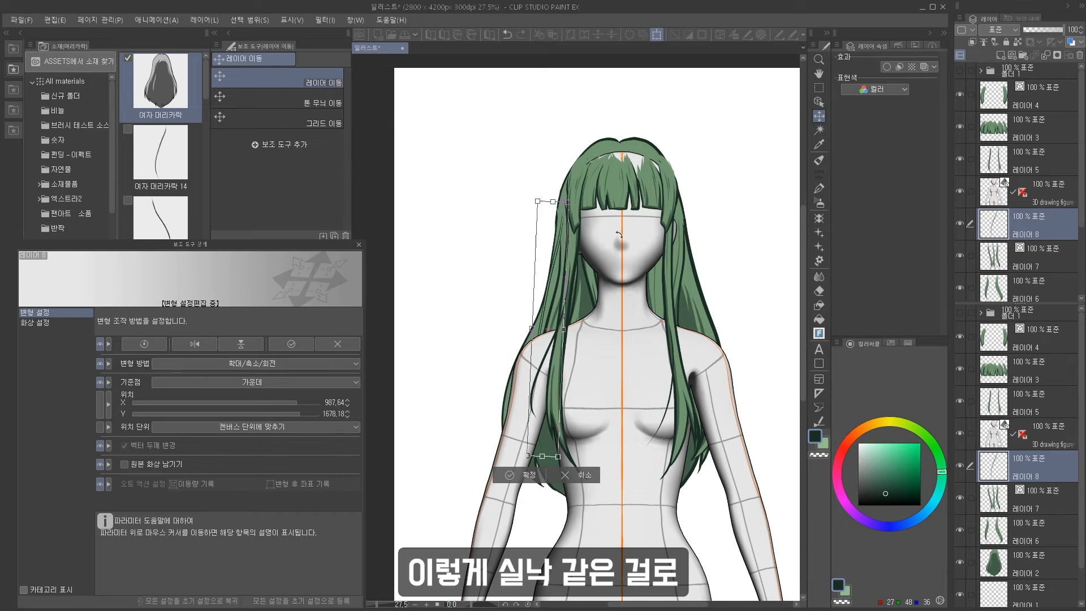
pyautogui.press('Return')
pyautogui.scroll(1, 723, 269)
# Add another layer, then merge the side-hair layer down into the bangs layer.
pyautogui.hotkey('ctrl', 'shift', 'n')
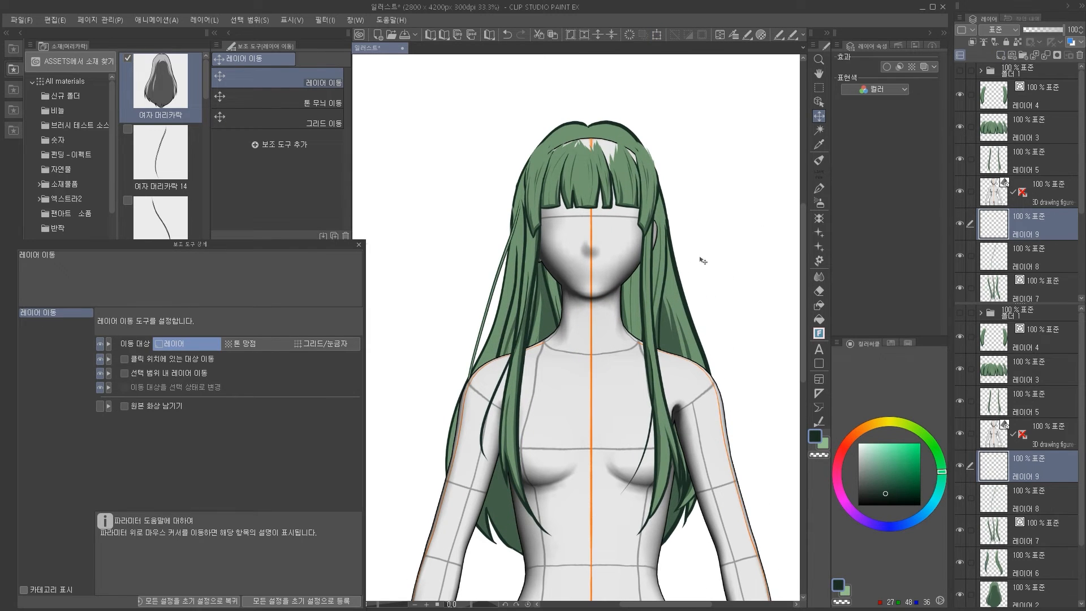
pyautogui.click(818, 218)
pyautogui.scroll(-3, 287, 418)
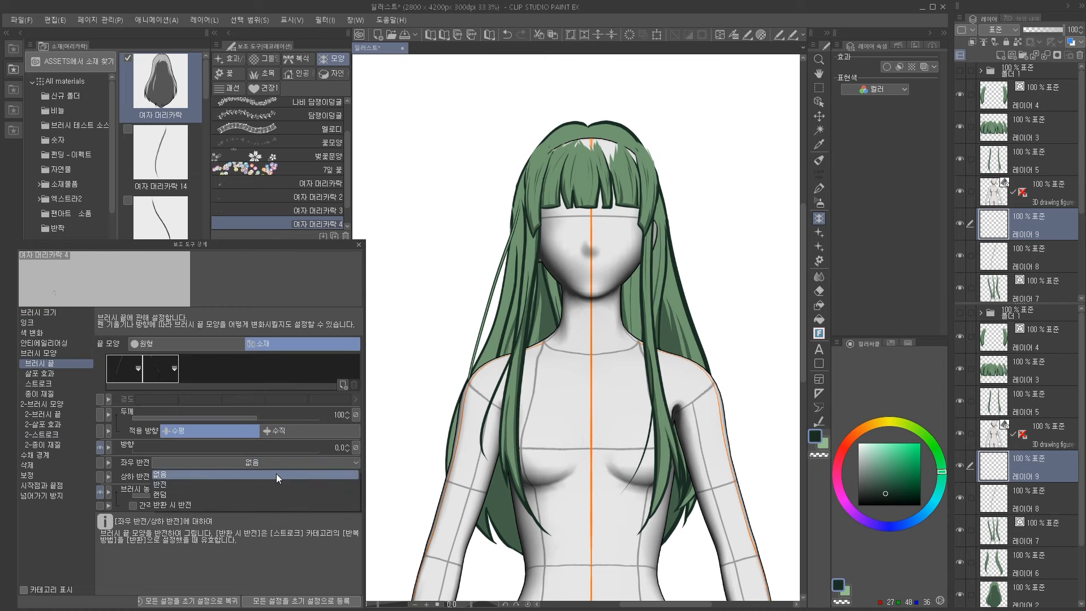
pyautogui.press('k')
pyautogui.moveTo(664, 287); pyautogui.dragTo(707, 327)
pyautogui.scroll(-2, 707, 327)
pyautogui.scroll(2, 683, 171)
pyautogui.click(1035, 96)
pyautogui.hotkey('ctrl', 'e')
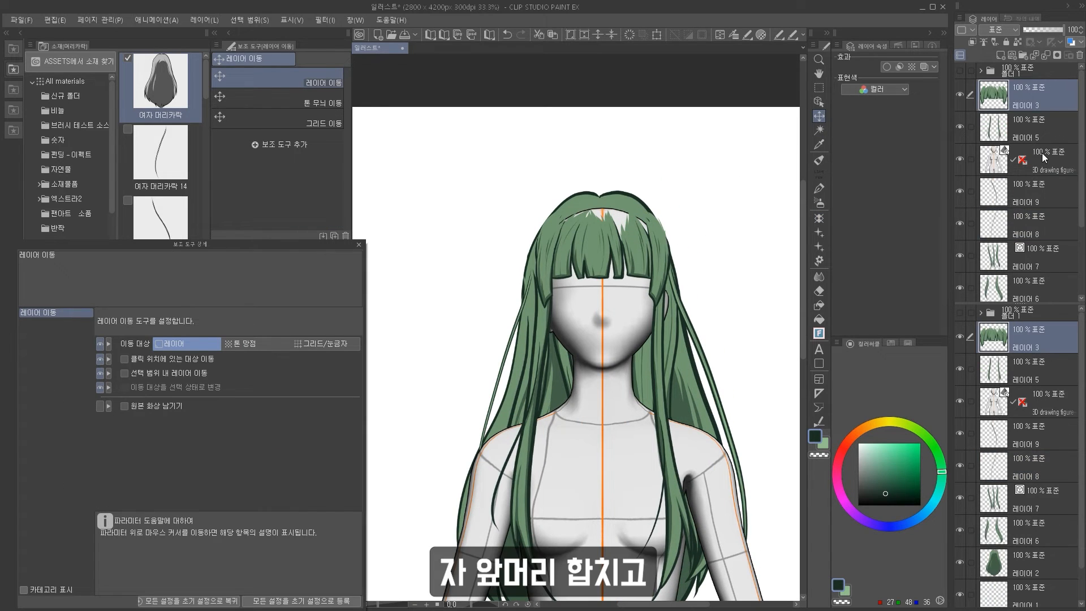
# Transform the merged front hair, slightly adjusting its upper corners to fit the head.
pyautogui.hotkey('ctrl', 't')
pyautogui.moveTo(671, 209); pyautogui.dragTo(667, 211)
pyautogui.moveTo(534, 212); pyautogui.dragTo(540, 215)
pyautogui.press('Return')
pyautogui.scroll(3, 552, 194)
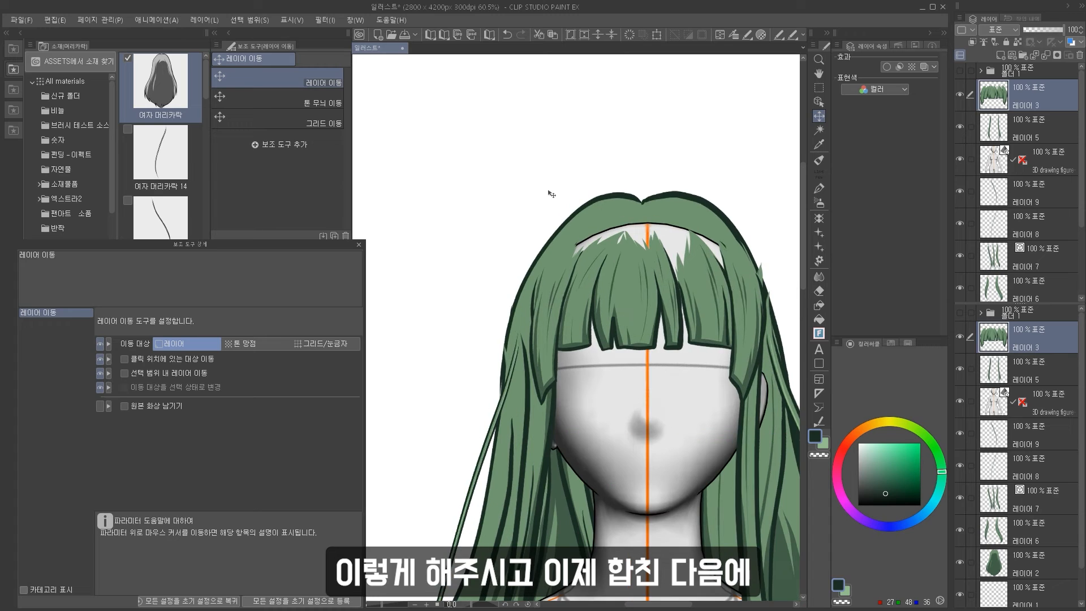
# Paint over the gap in the hair parting with the green hair color using the pen.
pyautogui.click(818, 188)
pyautogui.click(826, 447)
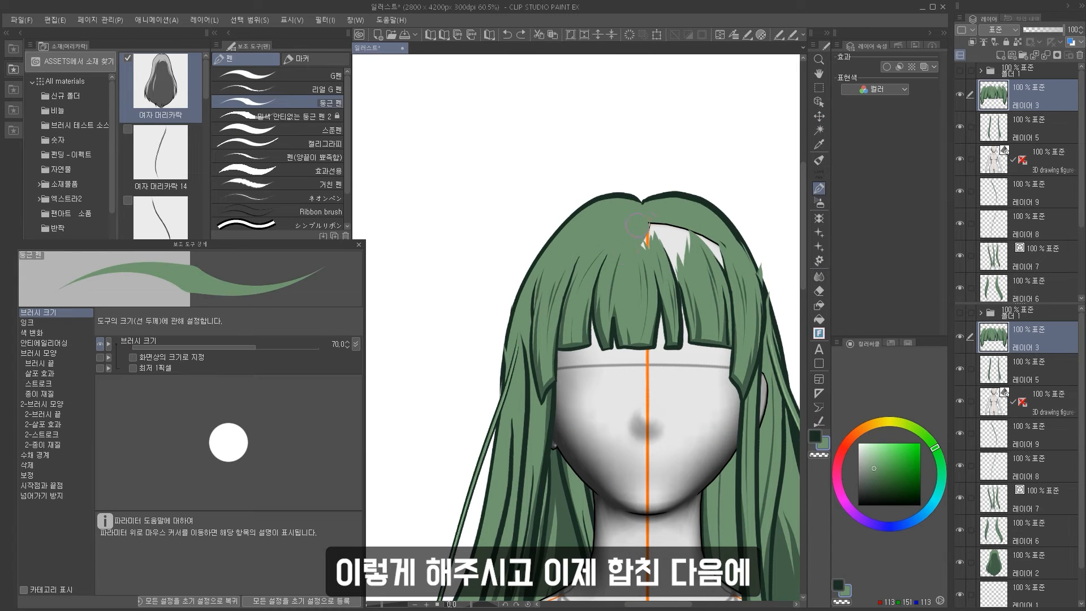
pyautogui.moveTo(638, 224)
pyautogui.mouseDown()
pyautogui.moveTo(669, 229)
pyautogui.moveTo(652, 224)
pyautogui.moveTo(676, 271)
pyautogui.mouseUp()
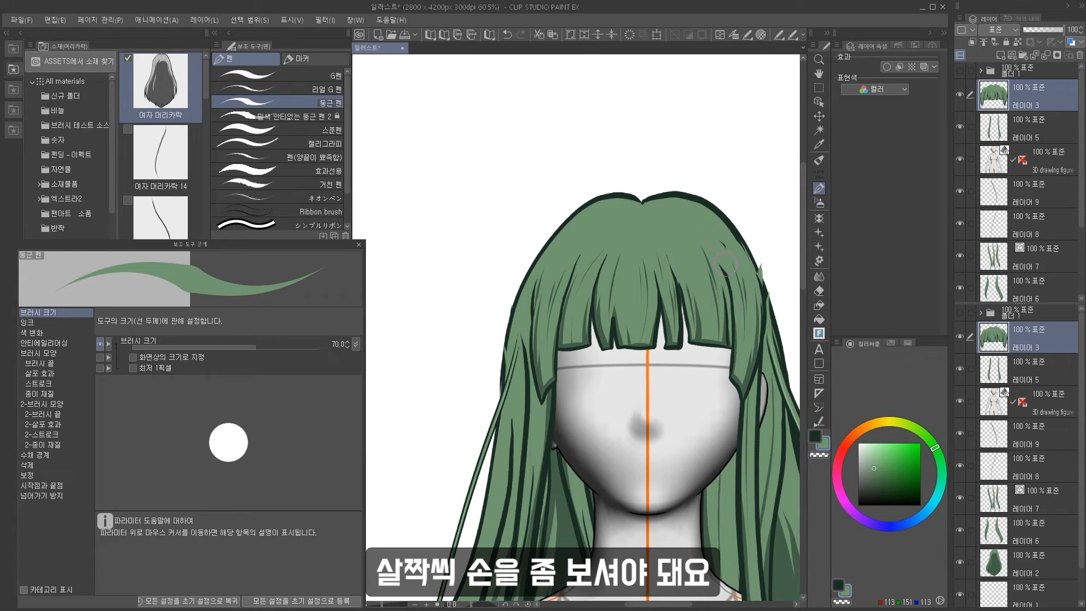
pyautogui.press('c')
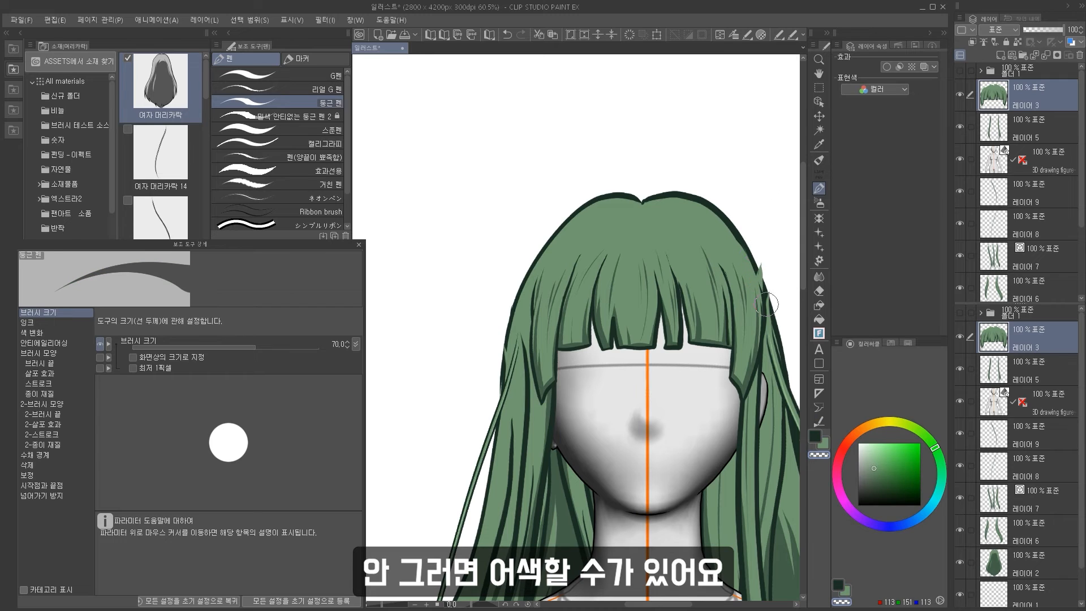
# Merge the added back-hair strand layers down into a single layer.
pyautogui.click(1035, 195)
pyautogui.hotkey('ctrl', 'e')
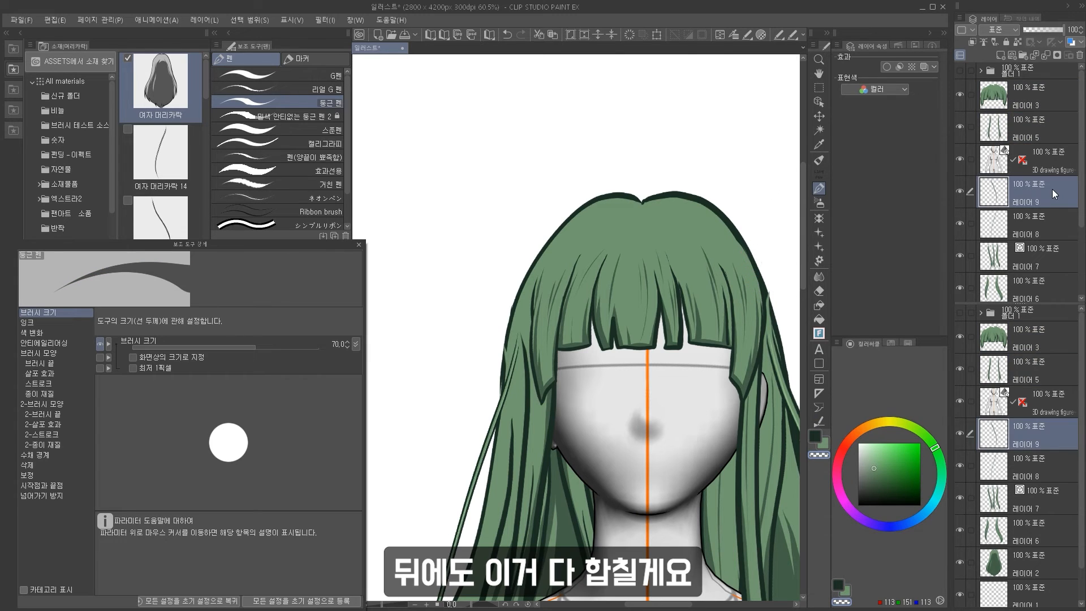
pyautogui.hotkey('ctrl', 'e')
pyautogui.hotkey('ctrl', 'e')
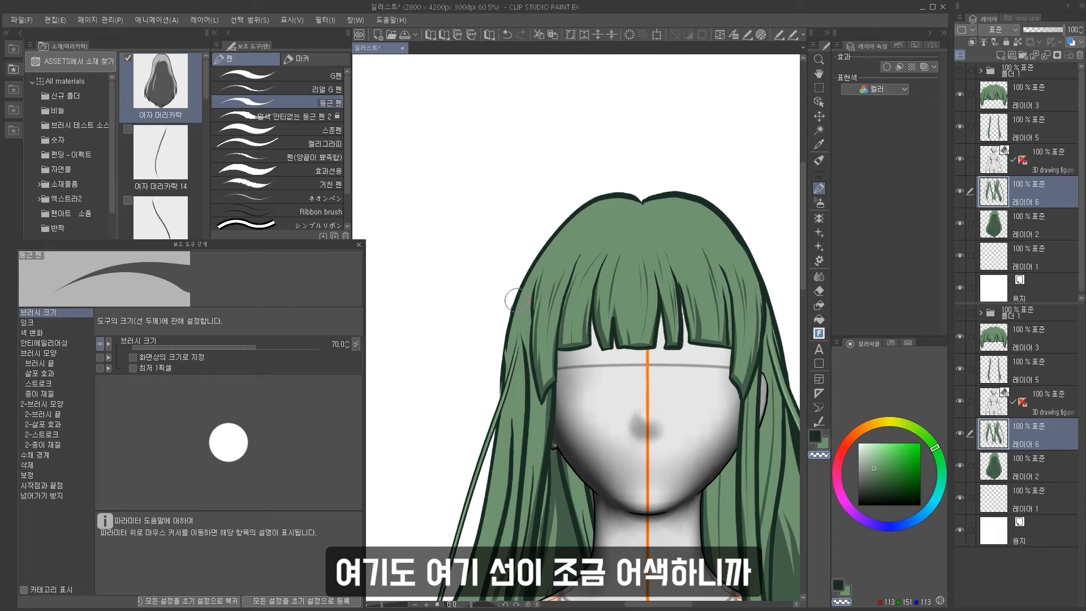
# Touch up the back hair's left outline with the pen and undo the last stroke.
pyautogui.moveTo(483, 412); pyautogui.dragTo(515, 338)
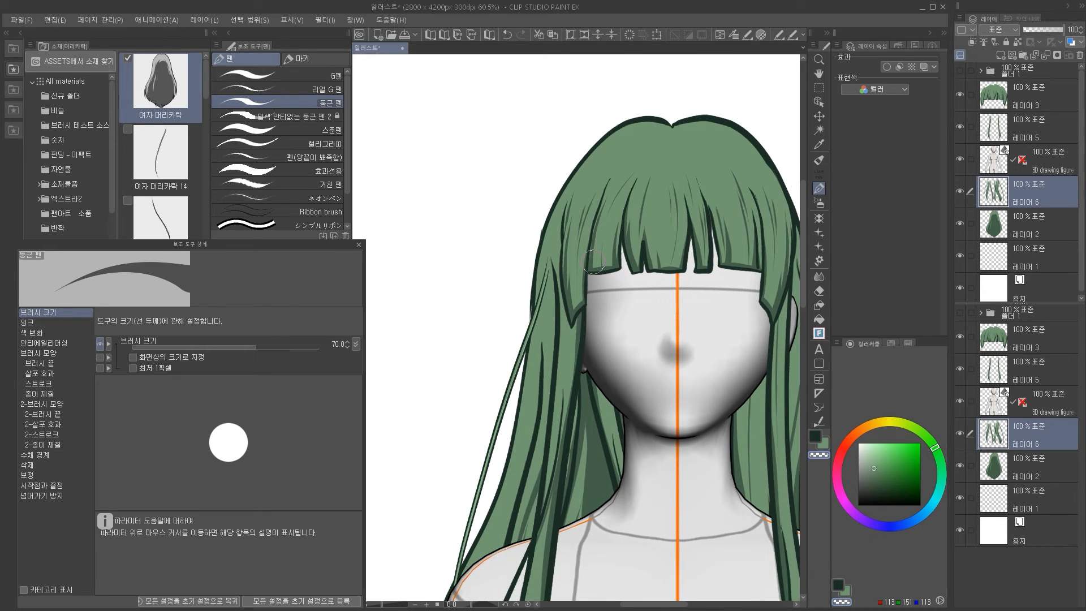
pyautogui.click(959, 191)
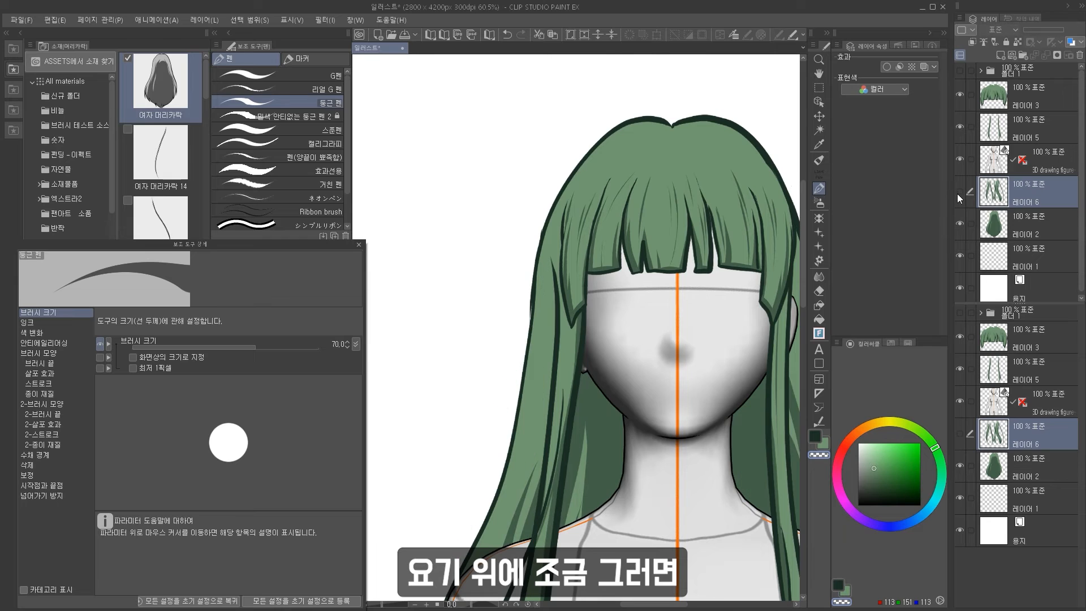
pyautogui.click(960, 191)
pyautogui.click(1029, 127)
pyautogui.press('x')
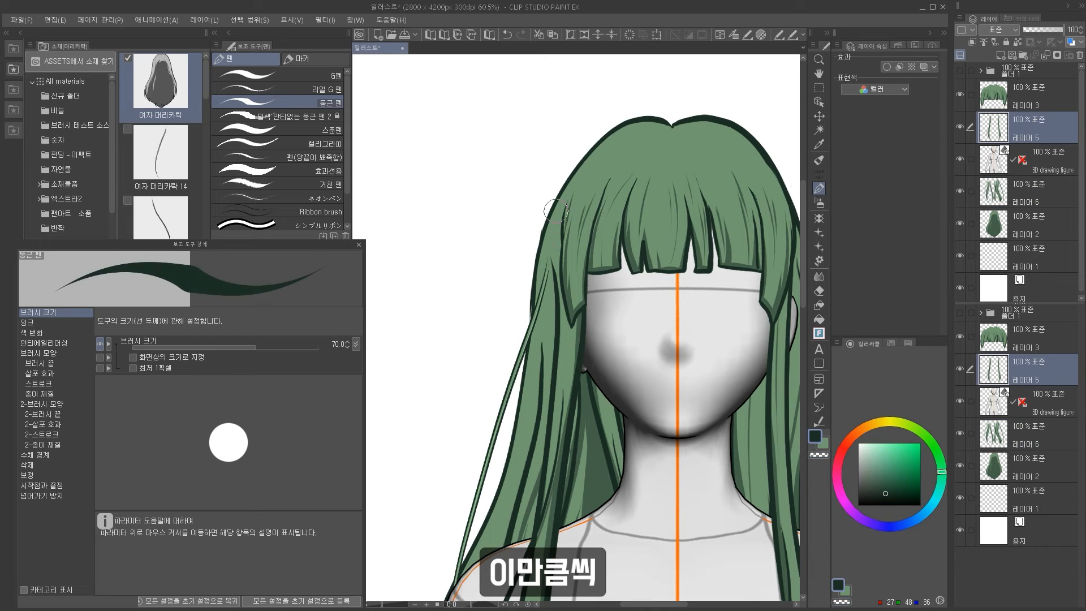
pyautogui.hotkey('ctrl', 'z')
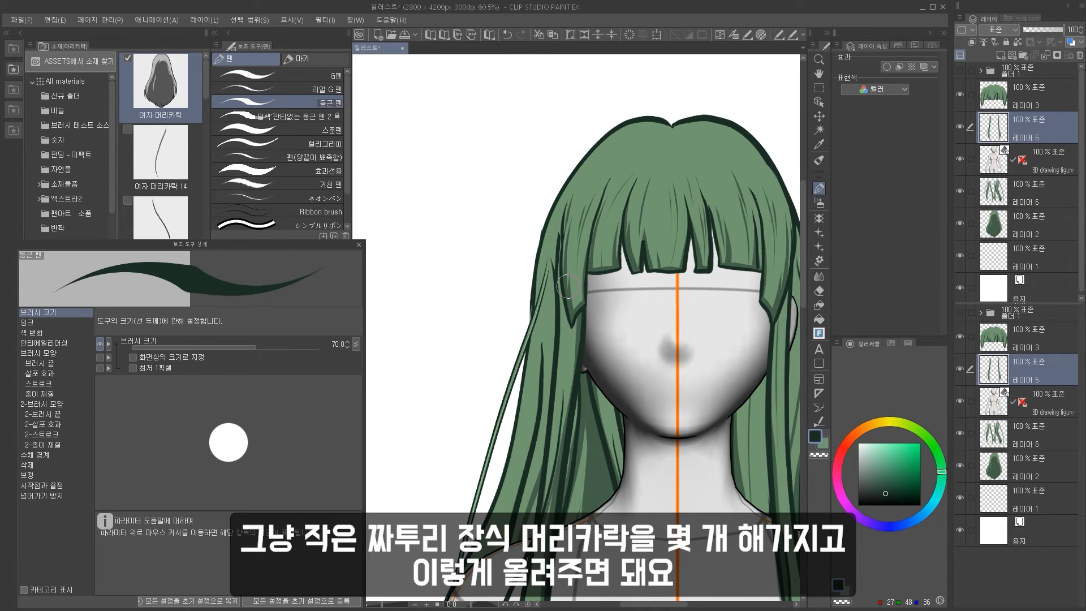
# Select the bangs layer and add a new layer above it.
pyautogui.click(819, 454)
pyautogui.scroll(-5, 564, 221)
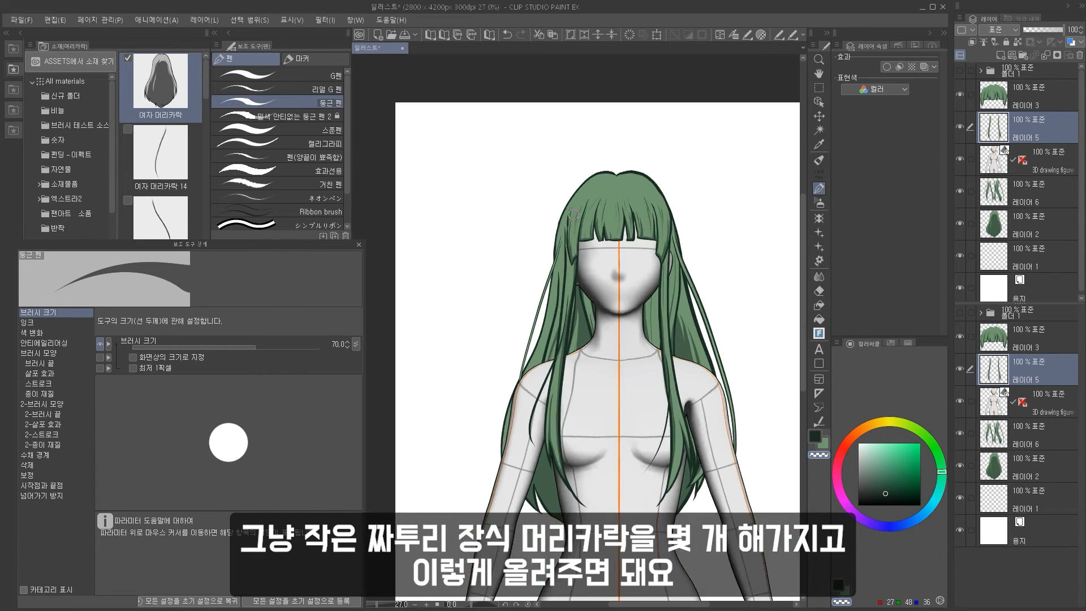
pyautogui.scroll(4, 674, 219)
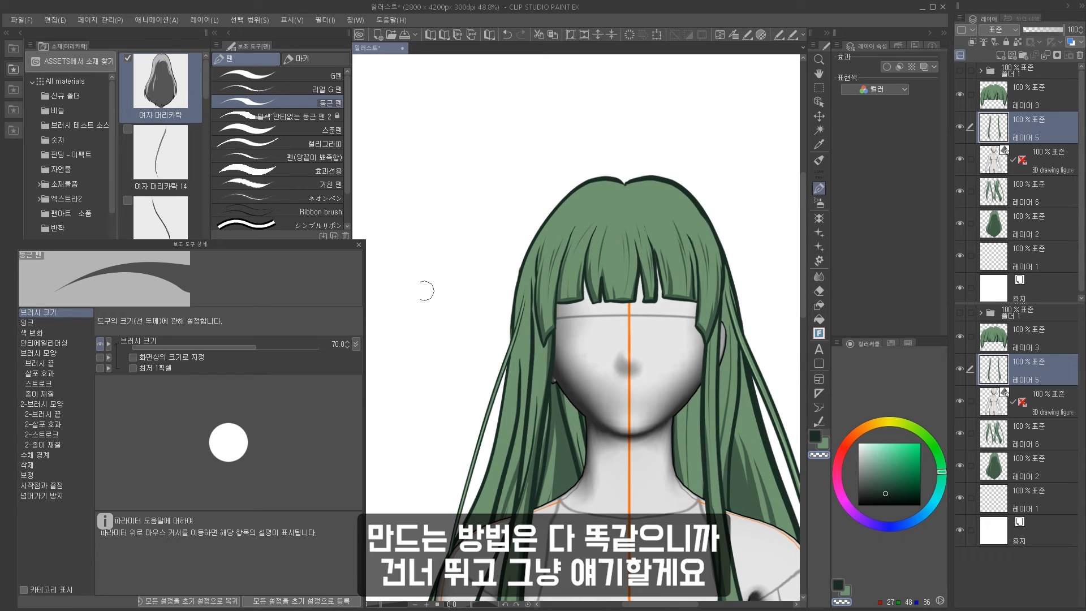
pyautogui.scroll(-2, 281, 209)
pyautogui.click(1052, 100)
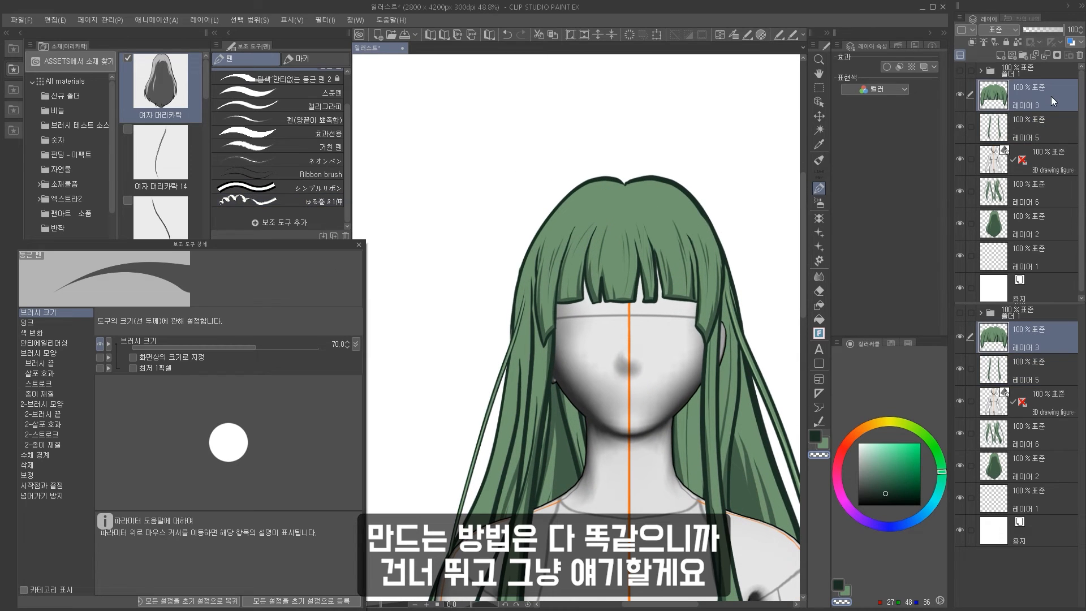
pyautogui.click(1006, 56)
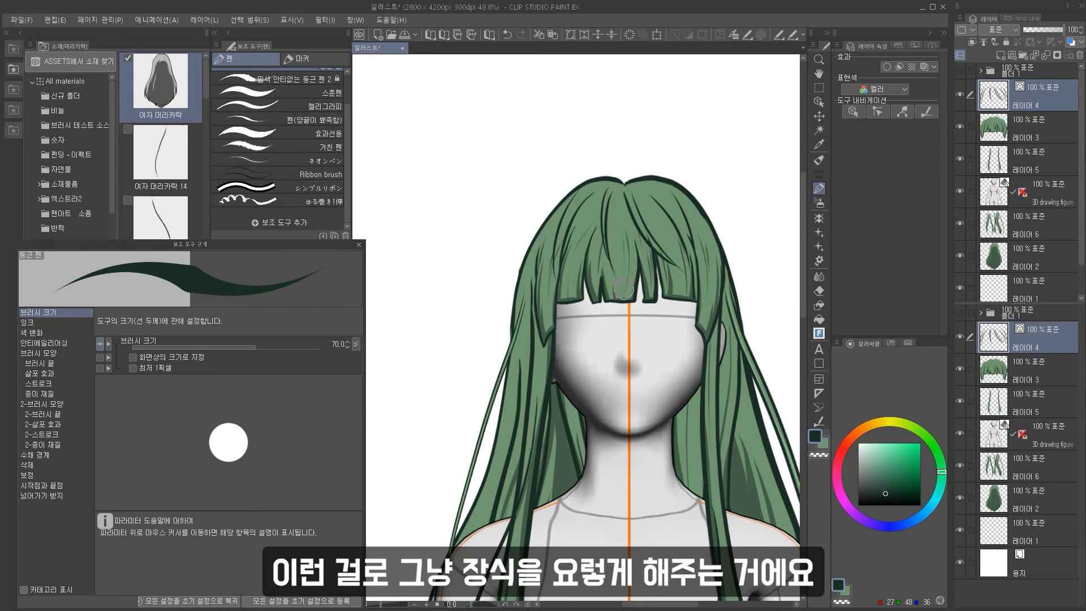
pyautogui.click(1006, 57)
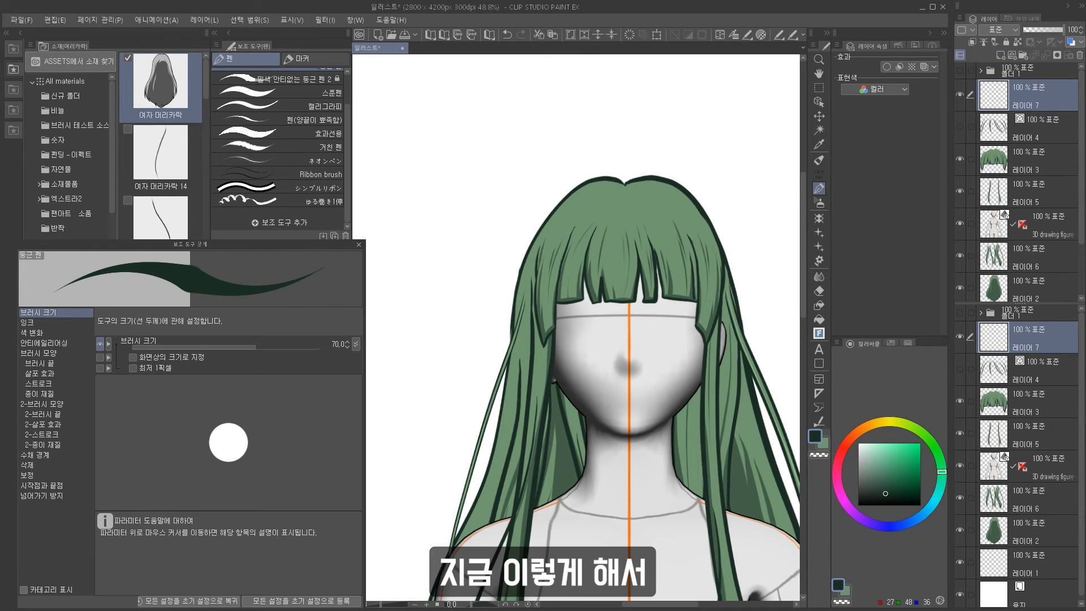
# Switch to the 장식 앞머리 decoration brush, reduce its size to 150 and stamp a decorative strand over the bangs.
pyautogui.scroll(1, 277, 198)
pyautogui.click(819, 218)
pyautogui.click(818, 233)
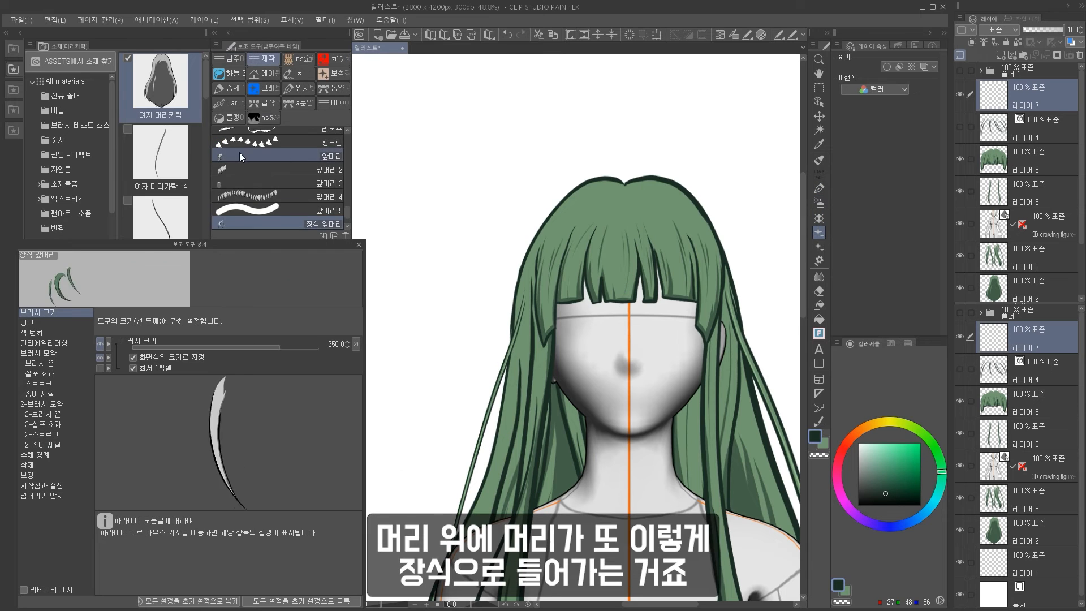
pyautogui.click(239, 154)
pyautogui.scroll(-1, 241, 164)
pyautogui.click(244, 201)
pyautogui.click(610, 226)
pyautogui.hotkey('ctrl', 'z')
pyautogui.press('[')
pyautogui.press('[')
pyautogui.press('[')
pyautogui.moveTo(601, 224); pyautogui.dragTo(650, 226)
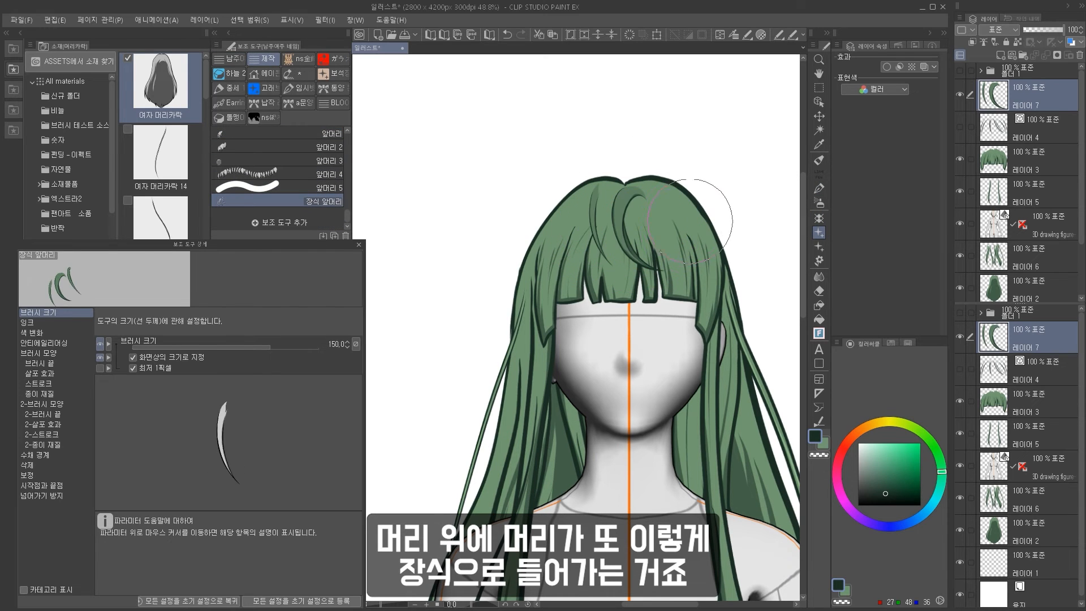
# Transform the decorative strand, rotating and reshaping it to lie across the top of the bangs.
pyautogui.hotkey('ctrl', 't')
pyautogui.moveTo(664, 176)
pyautogui.mouseDown()
pyautogui.moveTo(635, 169)
pyautogui.moveTo(647, 172)
pyautogui.mouseUp()
pyautogui.press('Return')
pyautogui.rightClick(1025, 101)
pyautogui.press('Escape')
pyautogui.hotkey('ctrl', 't')
pyautogui.moveTo(629, 276); pyautogui.dragTo(630, 293)
pyautogui.moveTo(582, 238); pyautogui.dragTo(621, 239)
pyautogui.moveTo(687, 195); pyautogui.dragTo(674, 185)
pyautogui.moveTo(665, 211)
pyautogui.mouseDown()
pyautogui.moveTo(634, 213)
pyautogui.moveTo(661, 230)
pyautogui.mouseUp()
pyautogui.scroll(1, 623, 225)
pyautogui.scroll(3, 623, 224)
pyautogui.press('Return')
# Select the decorative strand and transform it again, tilting and stretching it to sit over the bangs.
pyautogui.scroll(-2, 659, 226)
pyautogui.moveTo(592, 183)
pyautogui.mouseDown()
pyautogui.moveTo(647, 198)
pyautogui.moveTo(649, 216)
pyautogui.mouseUp()
pyautogui.press('m')
pyautogui.hotkey('ctrl', 't')
pyautogui.moveTo(687, 182); pyautogui.dragTo(722, 196)
pyautogui.moveTo(682, 243); pyautogui.dragTo(651, 237)
pyautogui.moveTo(725, 245); pyautogui.dragTo(754, 248)
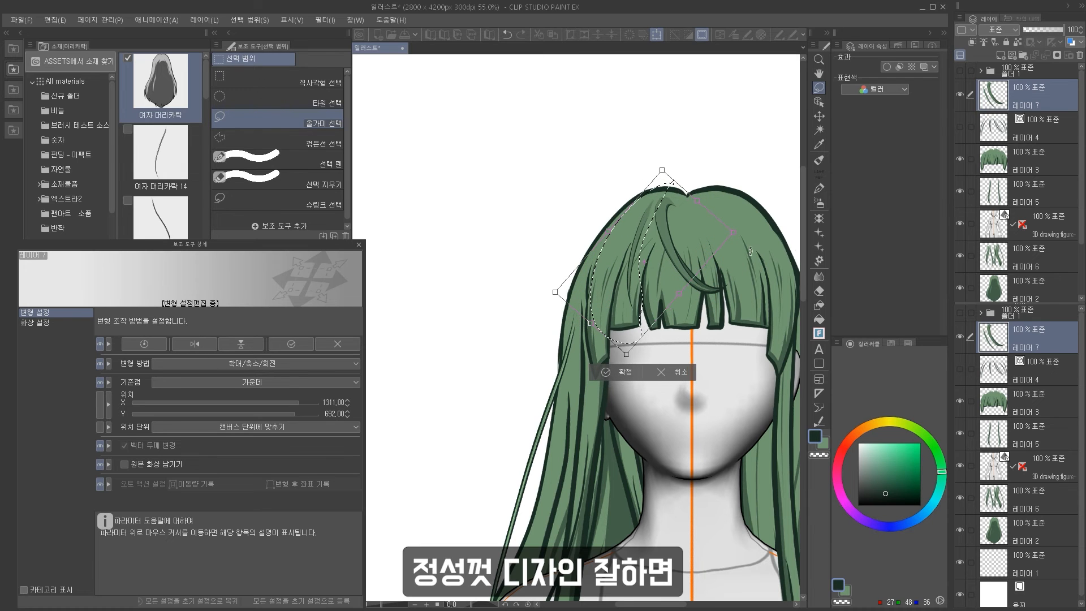
pyautogui.press('Return')
pyautogui.click(521, 362)
pyautogui.scroll(-5, 557, 199)
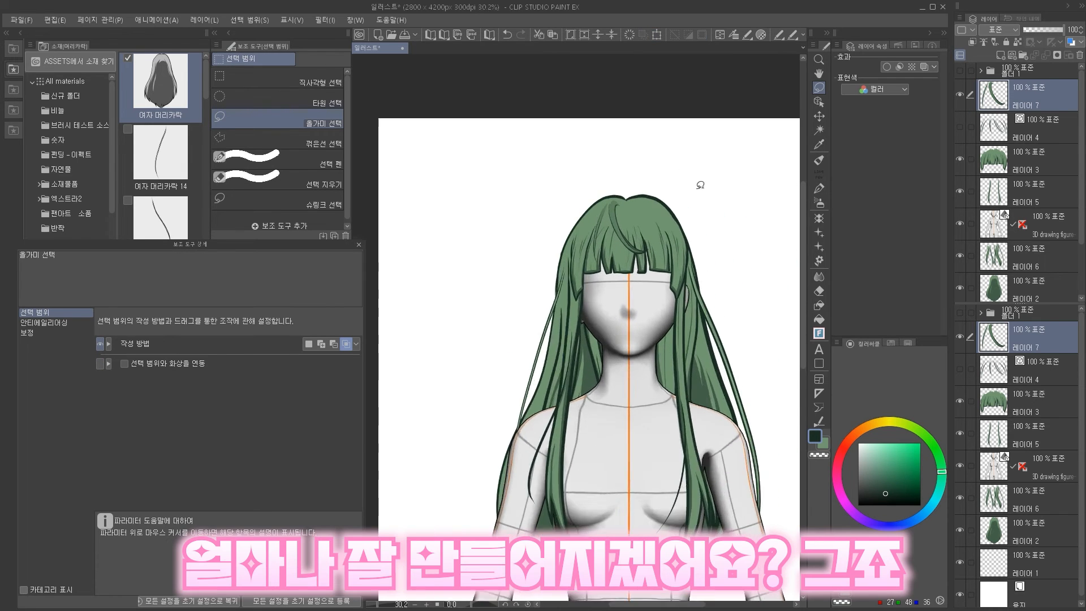
pyautogui.scroll(4, 693, 190)
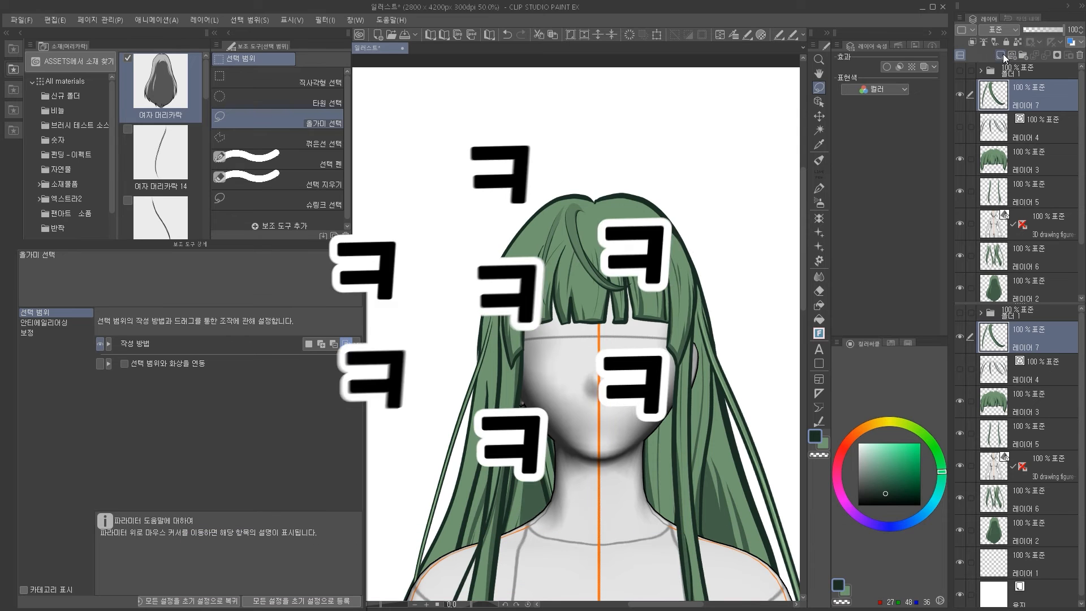
pyautogui.click(1001, 56)
pyautogui.click(818, 219)
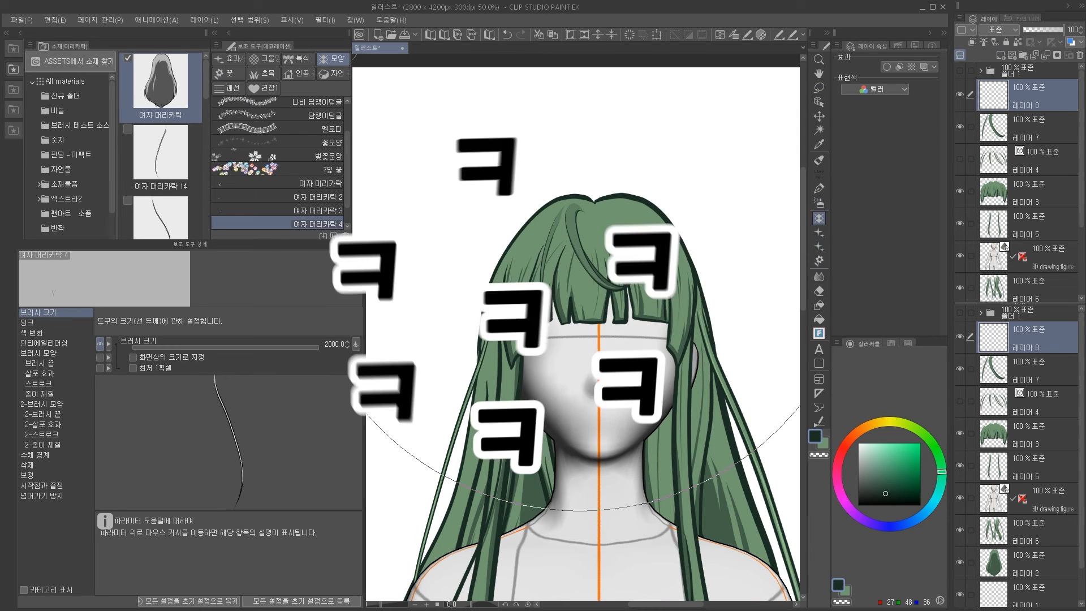
pyautogui.click(818, 232)
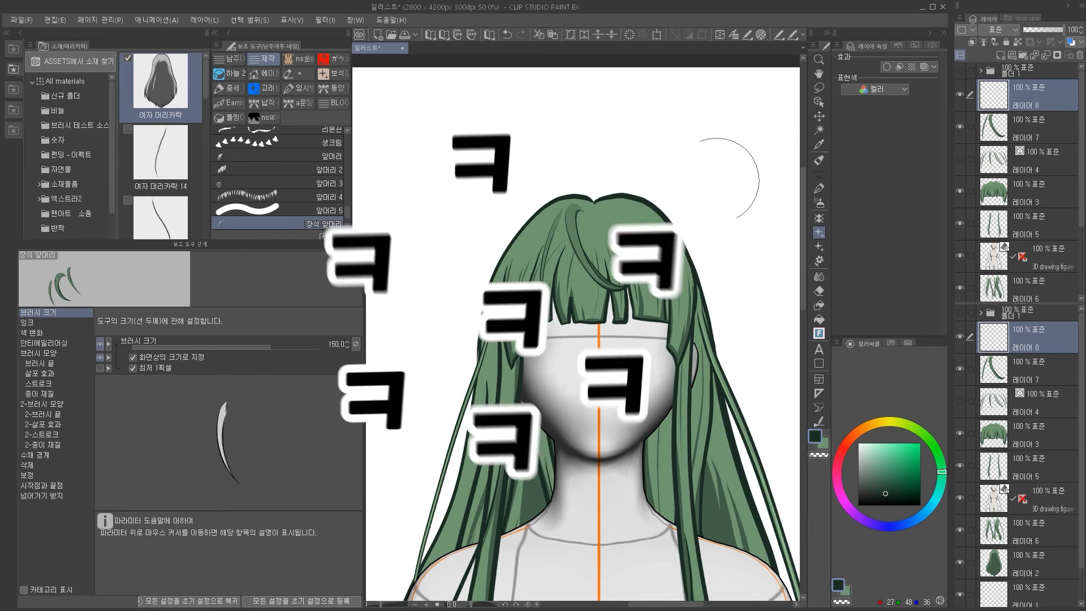
pyautogui.click(59, 365)
pyautogui.click(312, 465)
pyautogui.click(676, 268)
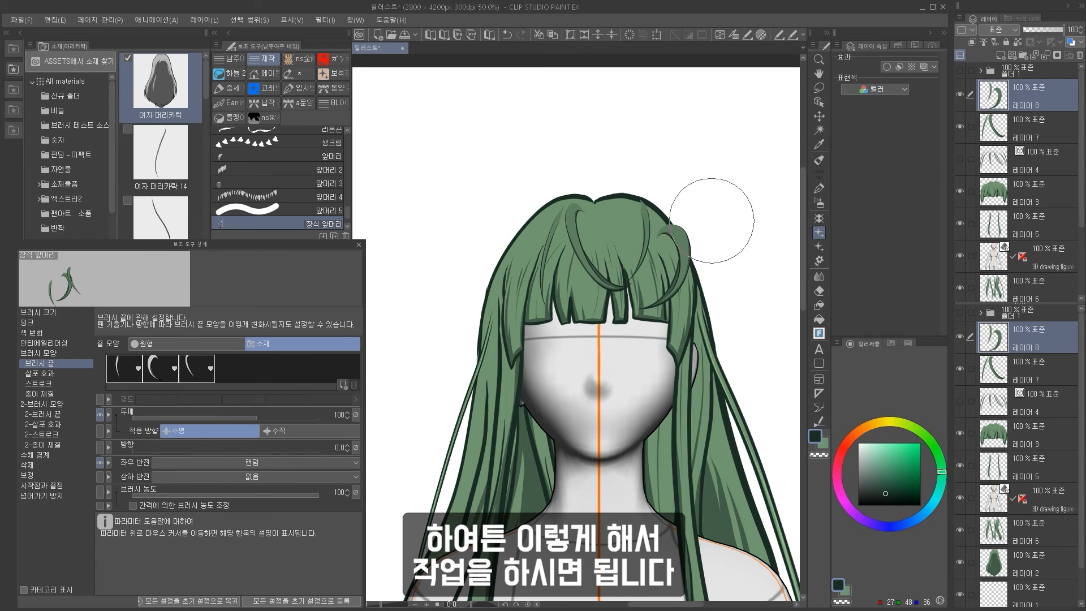
pyautogui.hotkey('ctrl', 'z')
pyautogui.hotkey('ctrl', 't')
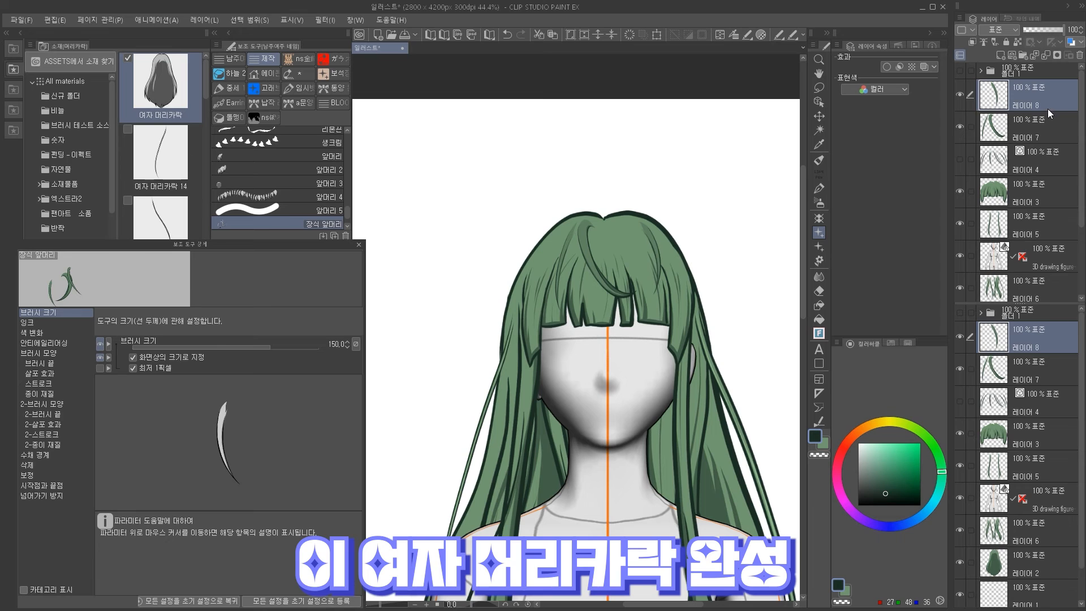
pyautogui.hotkey('ctrl', 'e')
# Switch to the 앞머리 decoration brush and stroke a row of bangs across the forehead, then undo it.
pyautogui.scroll(-3, 603, 237)
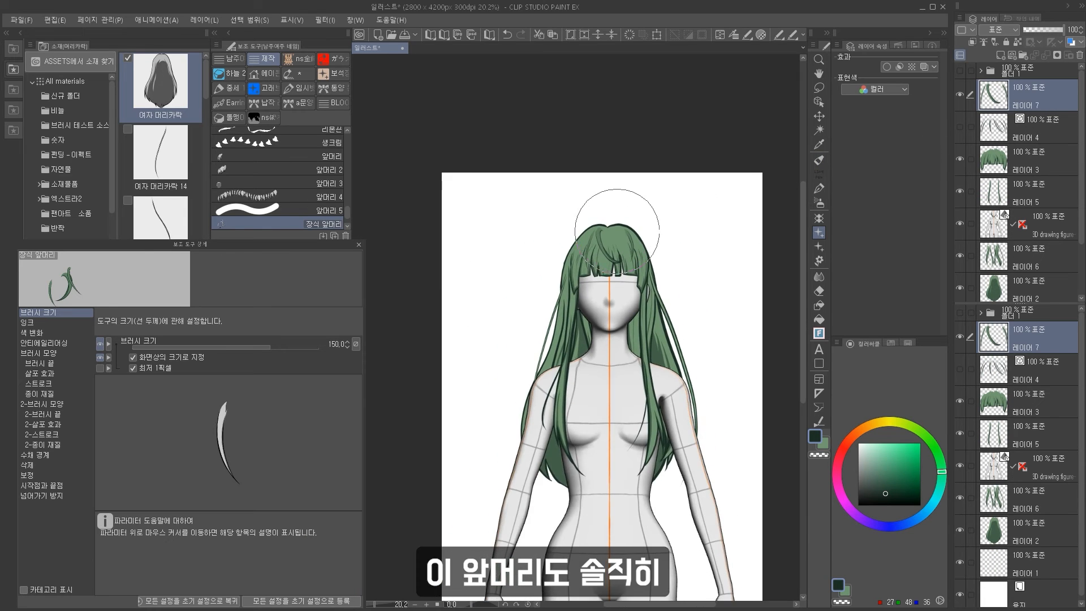
pyautogui.scroll(2, 618, 235)
pyautogui.click(819, 188)
pyautogui.scroll(4, 574, 250)
pyautogui.keyDown('alt'); pyautogui.click(574, 250); pyautogui.keyUp('alt')
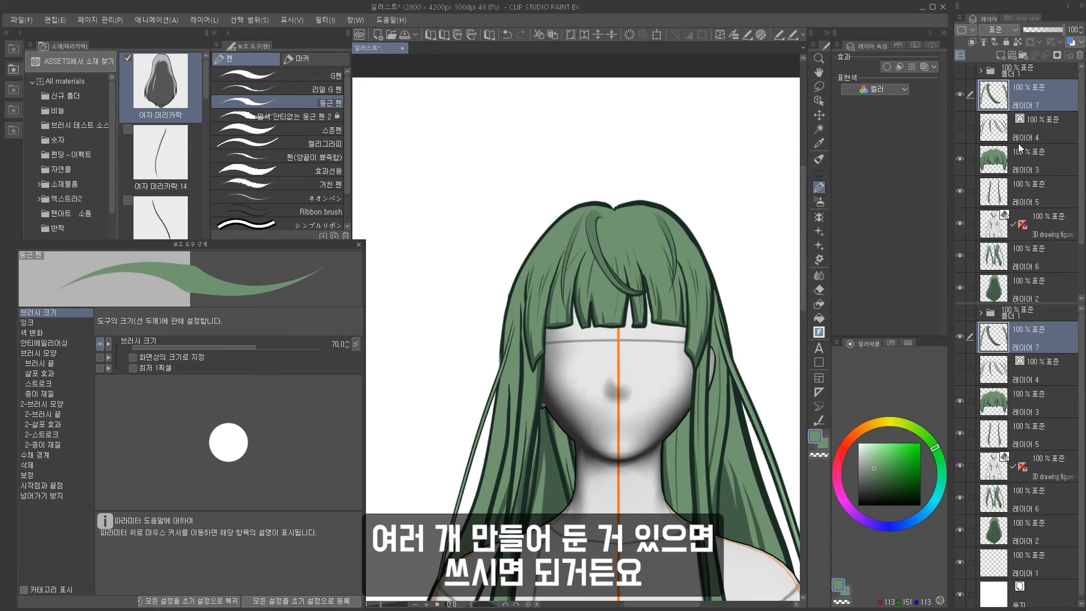
pyautogui.click(819, 318)
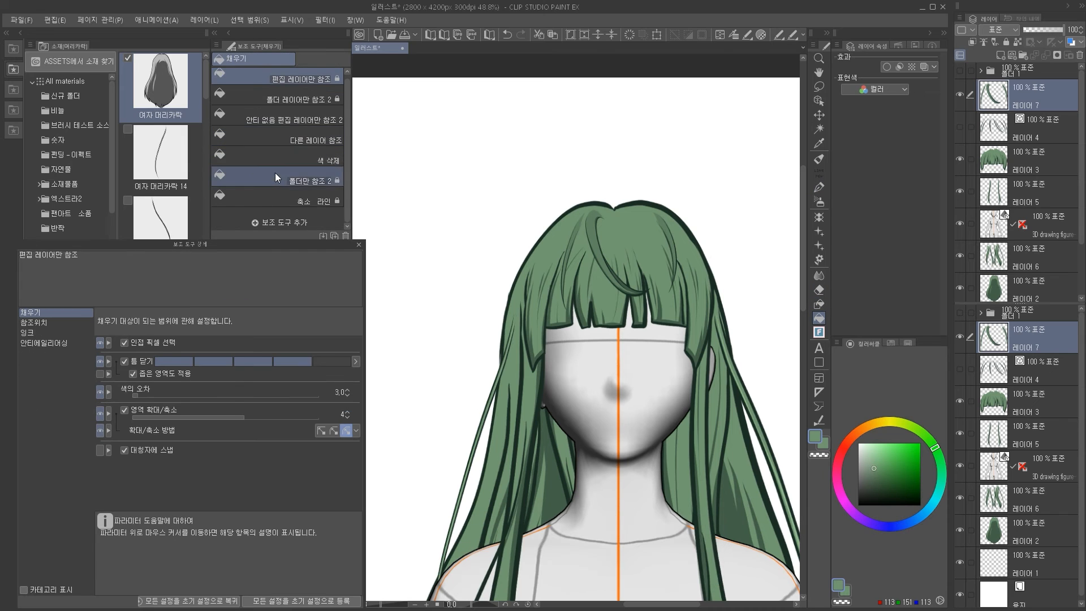
pyautogui.click(359, 245)
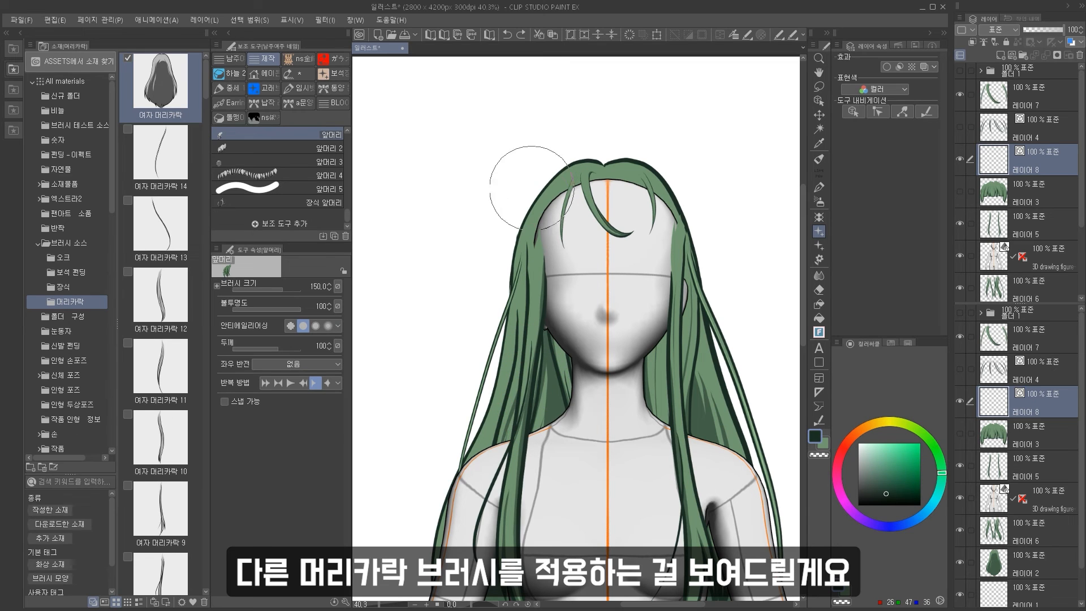
pyautogui.moveTo(531, 188); pyautogui.dragTo(551, 266)
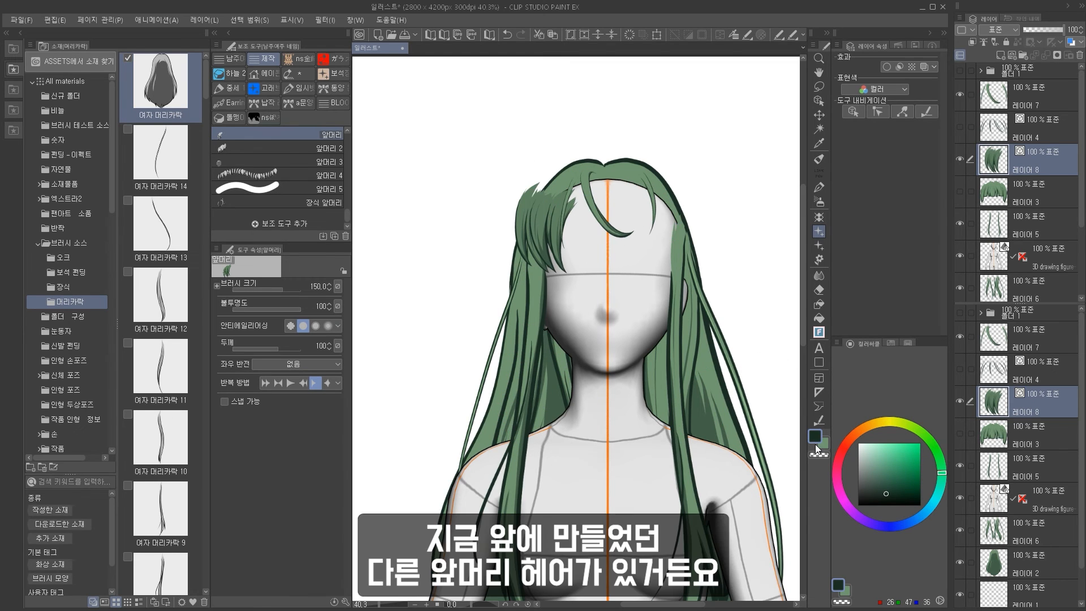
pyautogui.hotkey('ctrl', 'z')
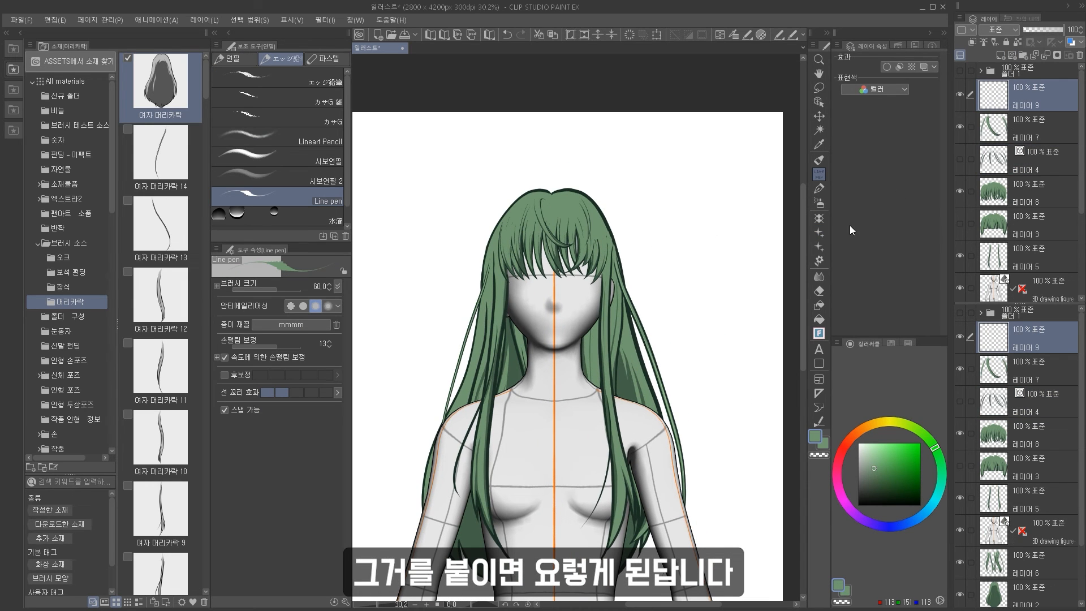
# Choose the 앞머리 5 decoration brush and draw a wavy strand beside the hair, then undo it.
pyautogui.click(818, 233)
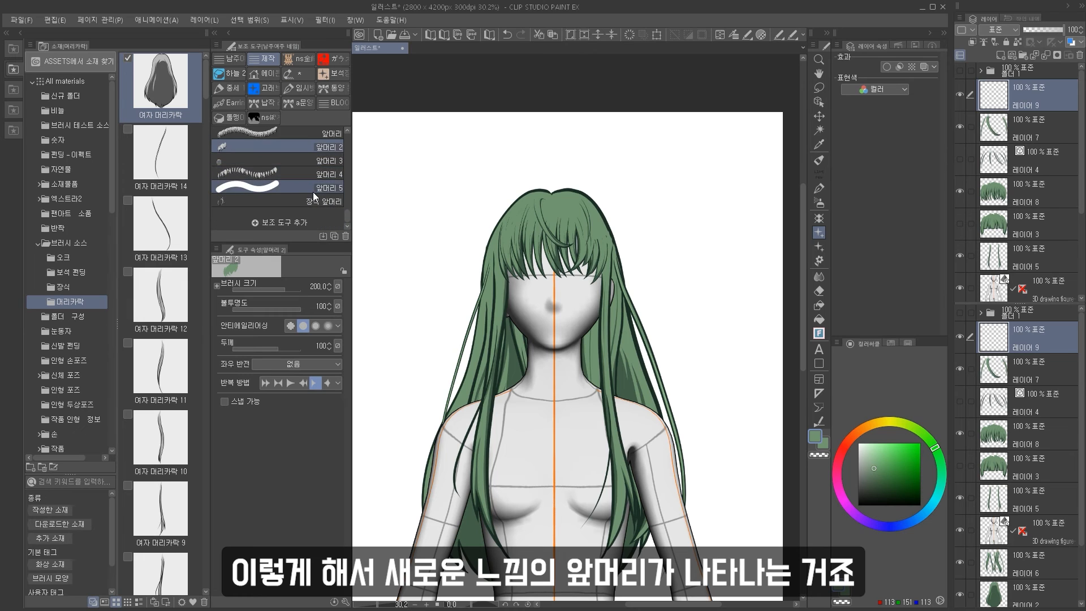
pyautogui.scroll(2, 313, 191)
pyautogui.scroll(-1, 312, 182)
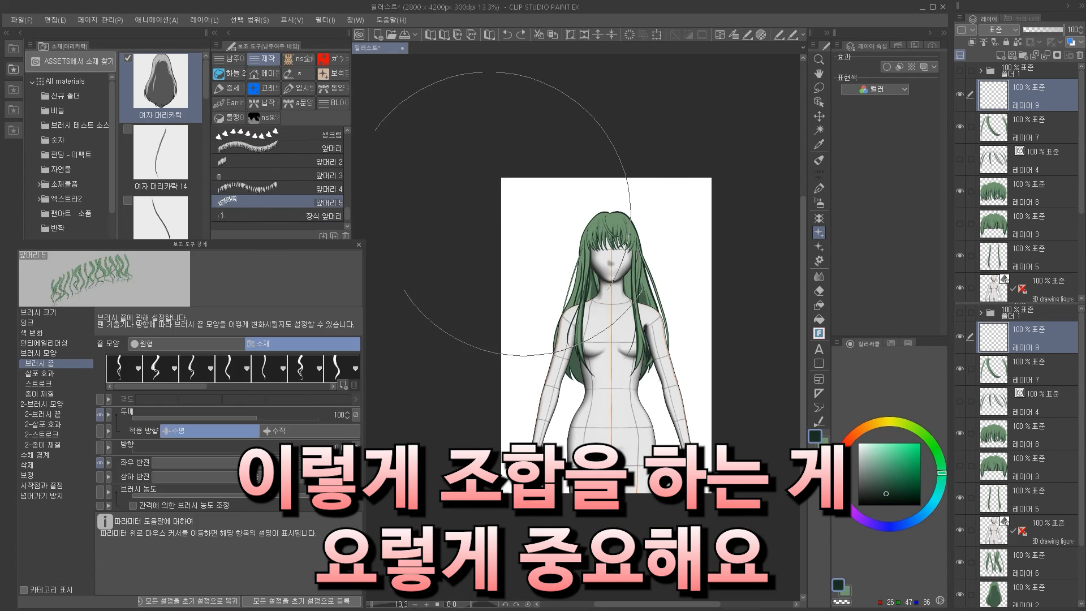
pyautogui.scroll(-2, 605, 339)
pyautogui.scroll(4, 563, 297)
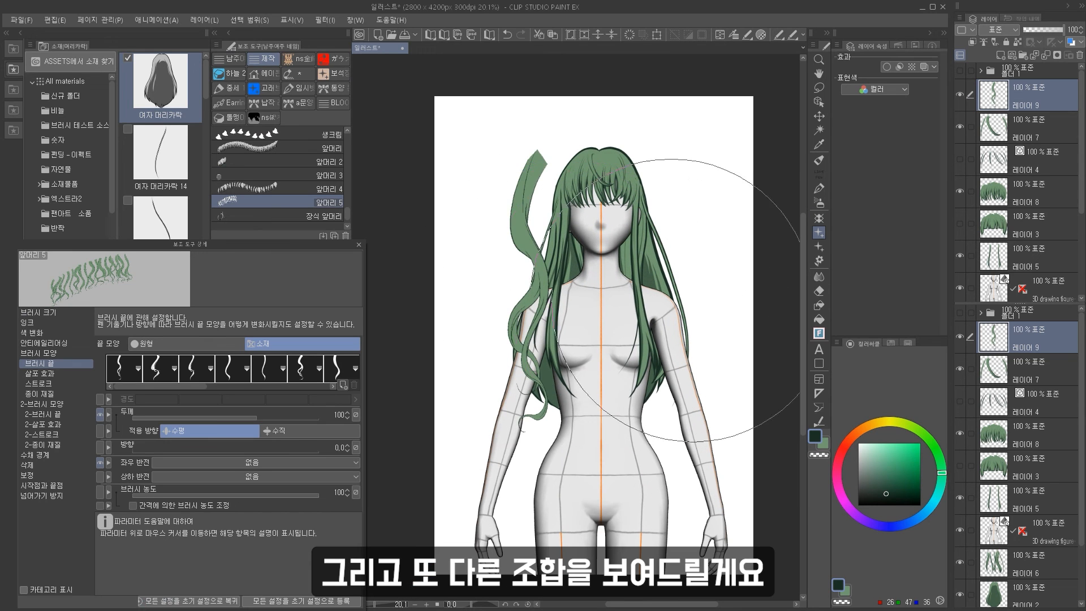
pyautogui.hotkey('ctrl', 'z')
pyautogui.scroll(-3, 971, 153)
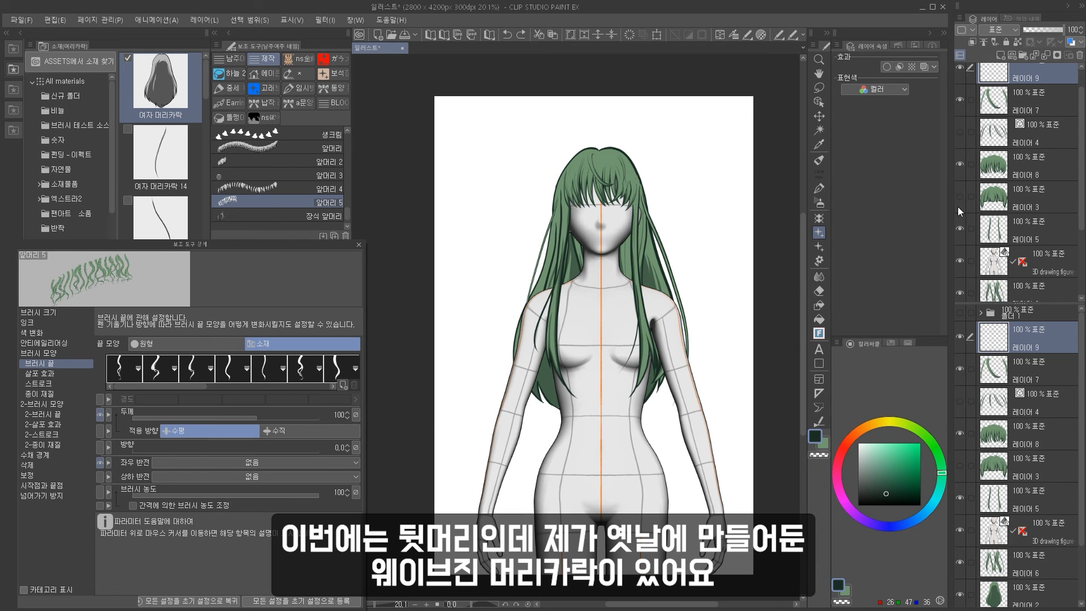
# Select the wavy back hair layer and move the hair slightly to the left.
pyautogui.click(960, 191)
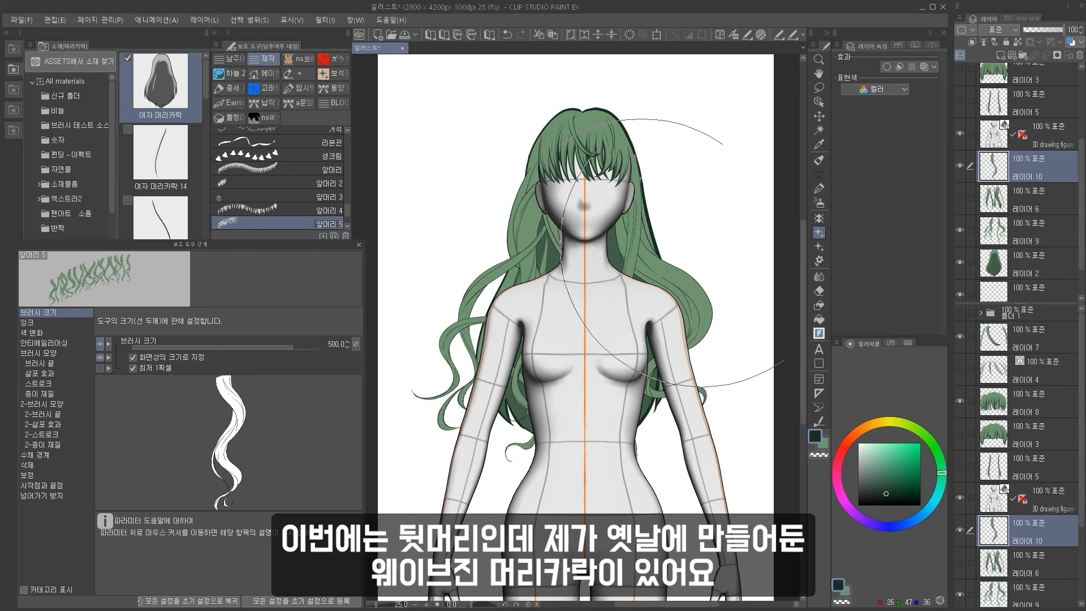
pyautogui.click(678, 271)
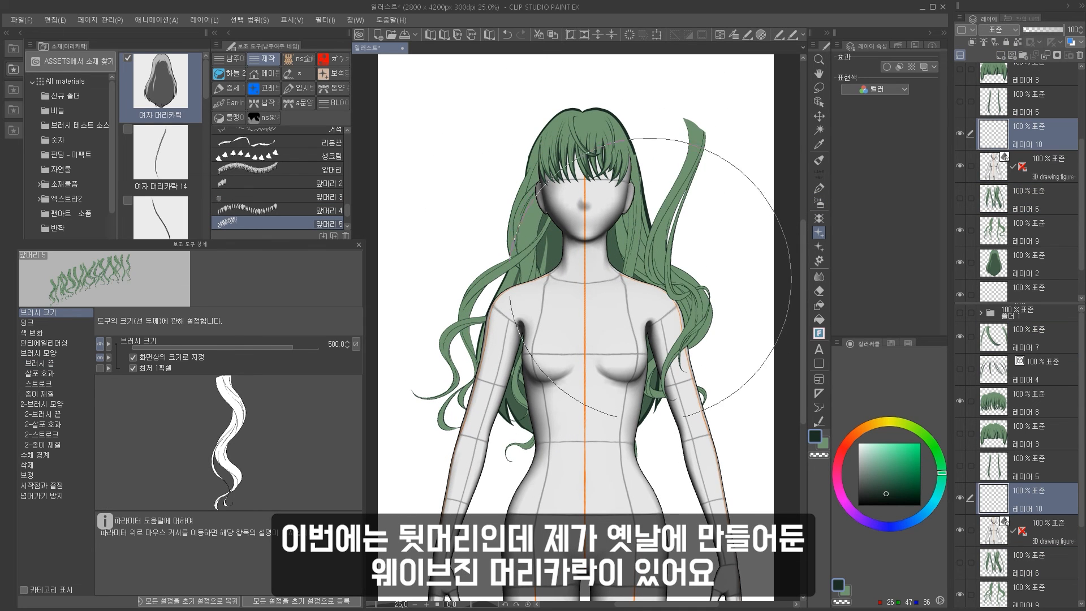
pyautogui.press('k')
pyautogui.moveTo(633, 263)
pyautogui.mouseDown()
pyautogui.moveTo(539, 281)
pyautogui.moveTo(463, 270)
pyautogui.moveTo(537, 275)
pyautogui.mouseUp()
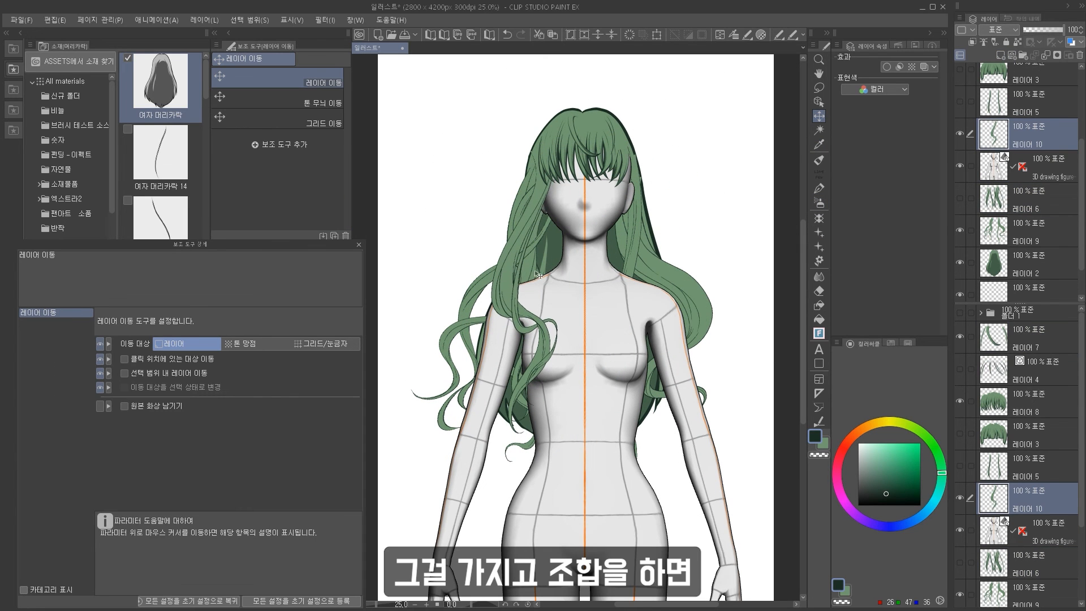
# Add a new layer, draw a strand with the 여자 머리카락 4 brush and transform it into place.
pyautogui.click(1000, 57)
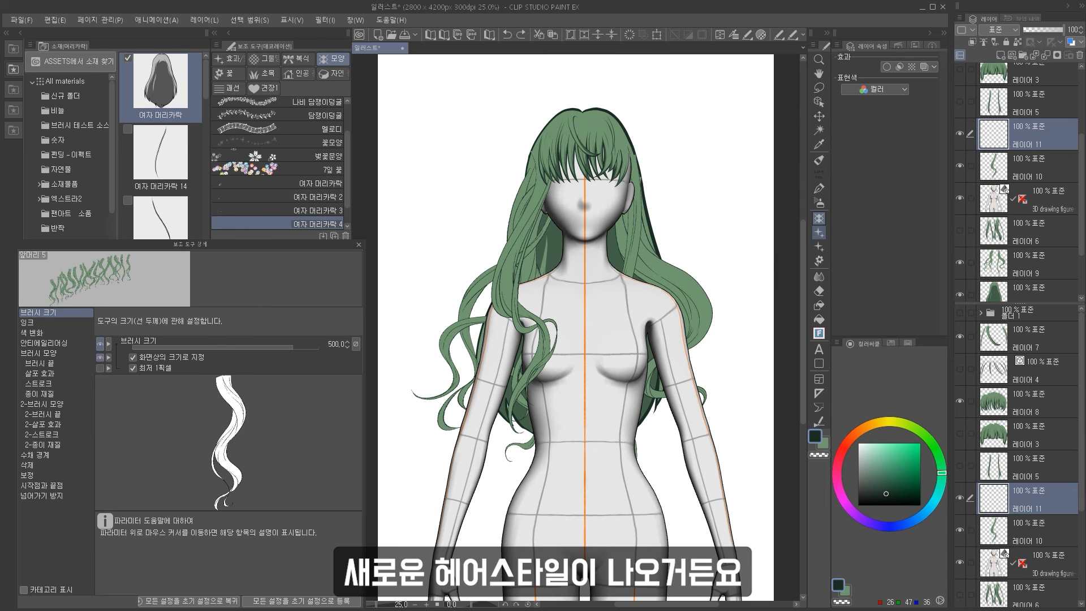
pyautogui.moveTo(598, 122); pyautogui.dragTo(656, 399)
pyautogui.hotkey('ctrl', 't')
pyautogui.moveTo(643, 256); pyautogui.dragTo(654, 277)
pyautogui.moveTo(669, 282); pyautogui.dragTo(703, 274)
pyautogui.press('Return')
pyautogui.scroll(1, 710, 289)
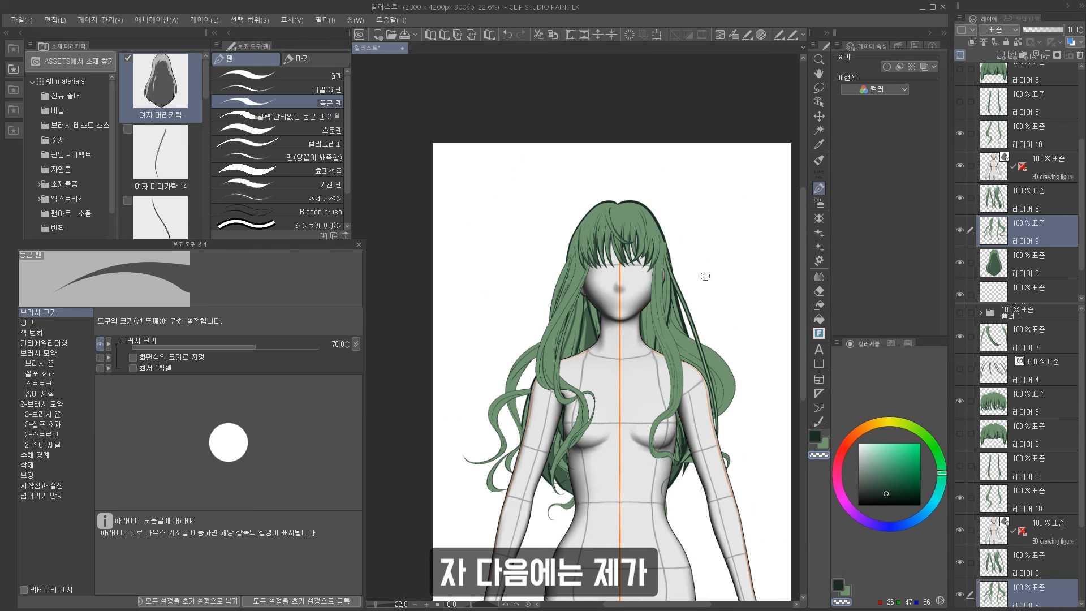
pyautogui.scroll(-1, 703, 262)
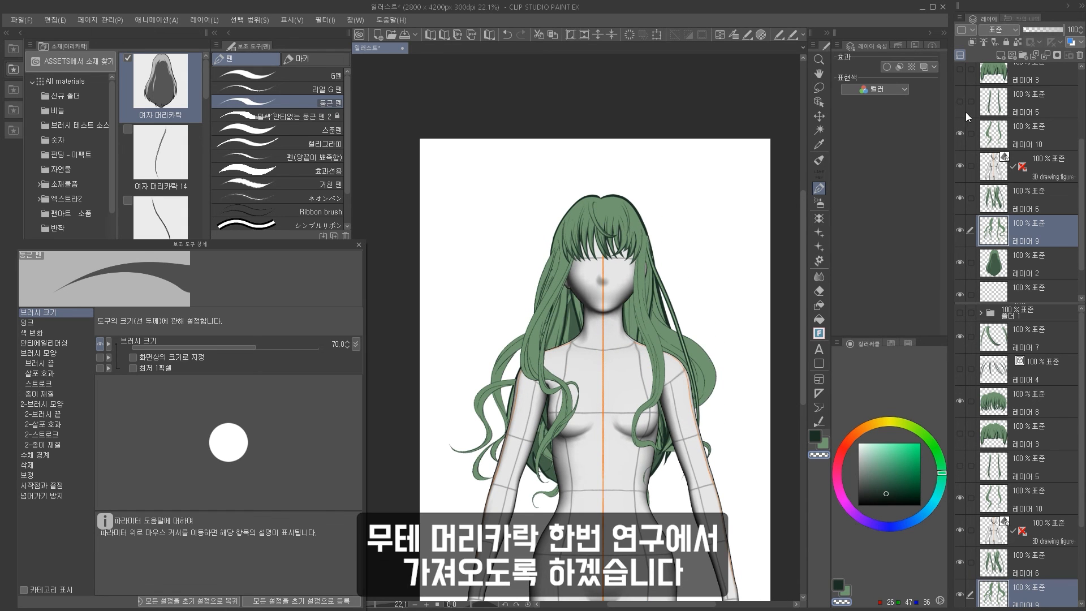
pyautogui.click(1003, 140)
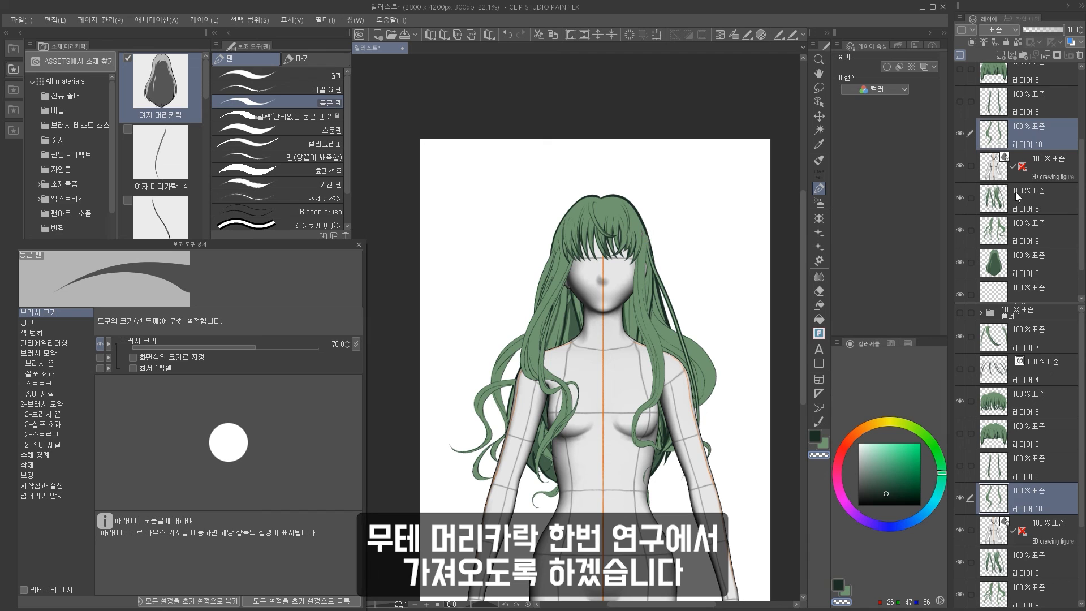
pyautogui.click(1002, 232)
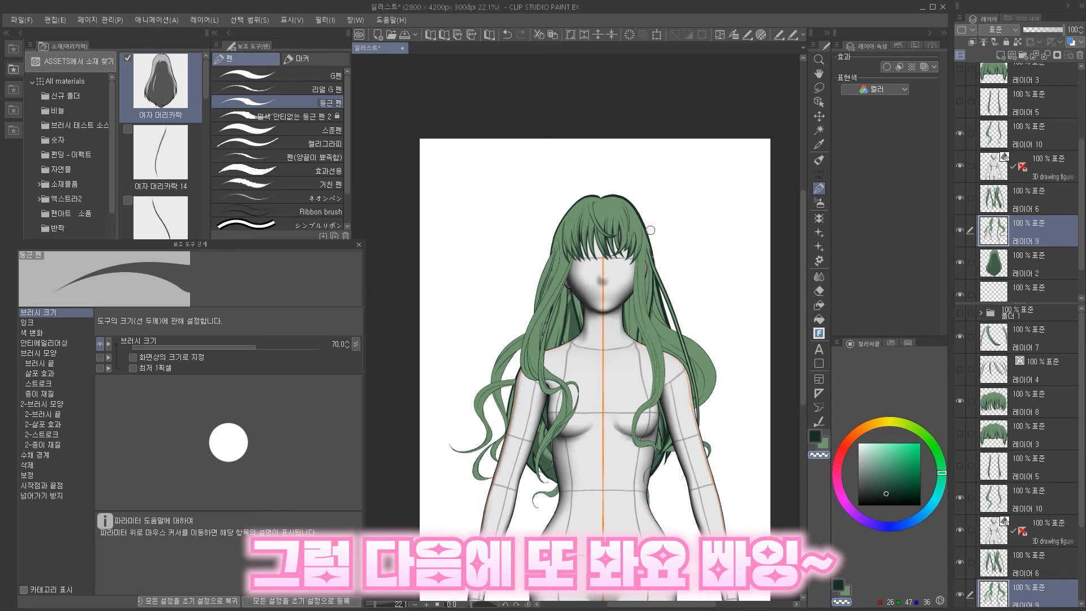
pyautogui.scroll(-2, 464, 201)
pyautogui.scroll(3, 494, 202)
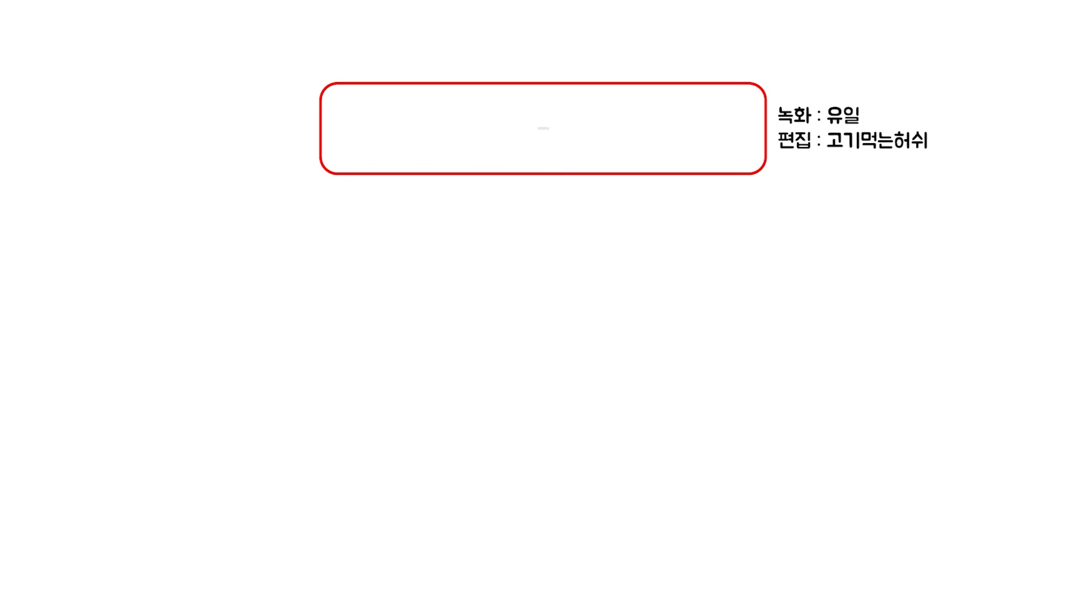